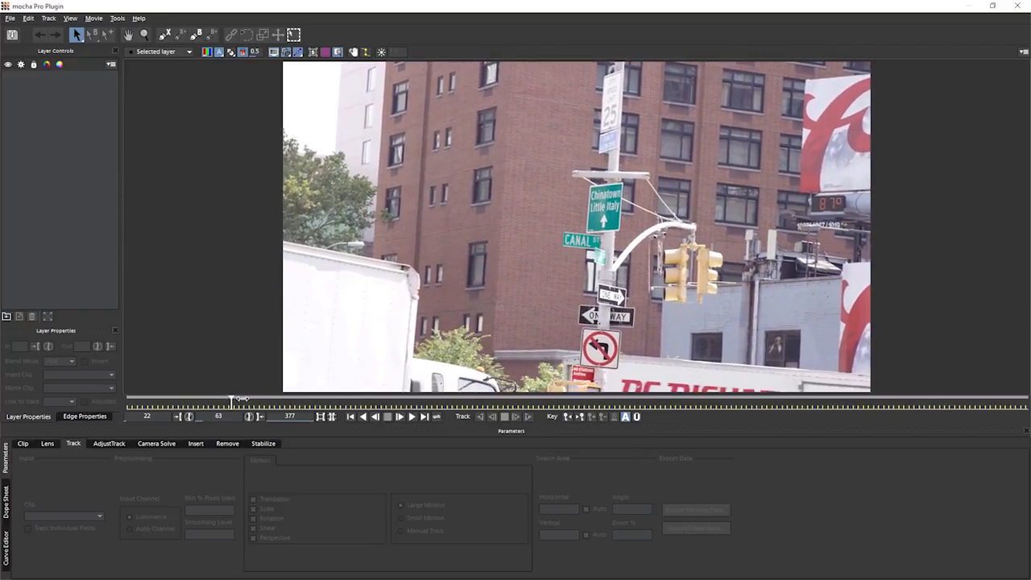
Set the out point to frame 312 and draw a closed four-point X-spline around the upper billboard.
{"action": "left_click_drag", "start_coordinate": [431, 405], "coordinate": [863, 407]}
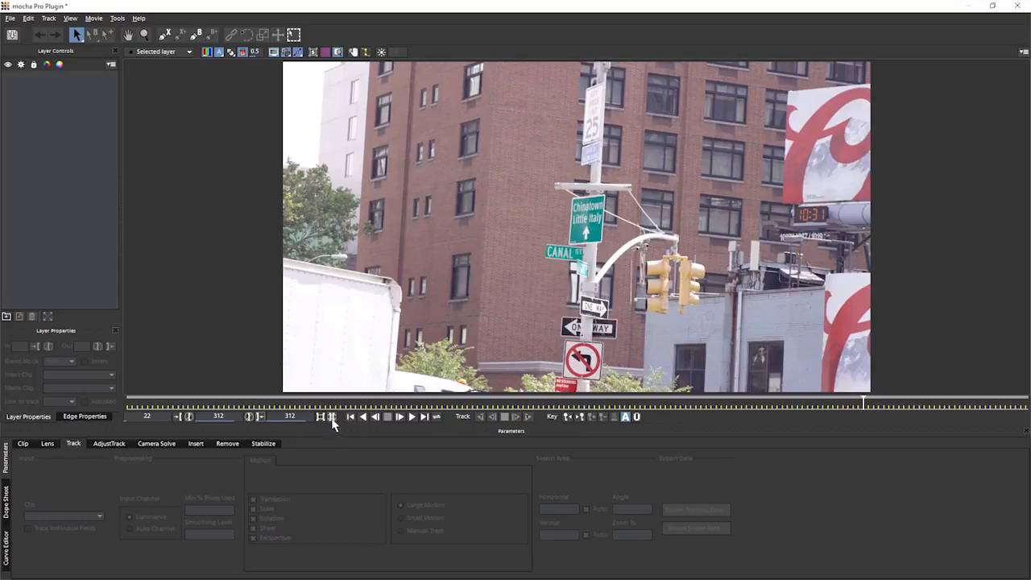
{"action": "key", "text": "ctrl+l"}
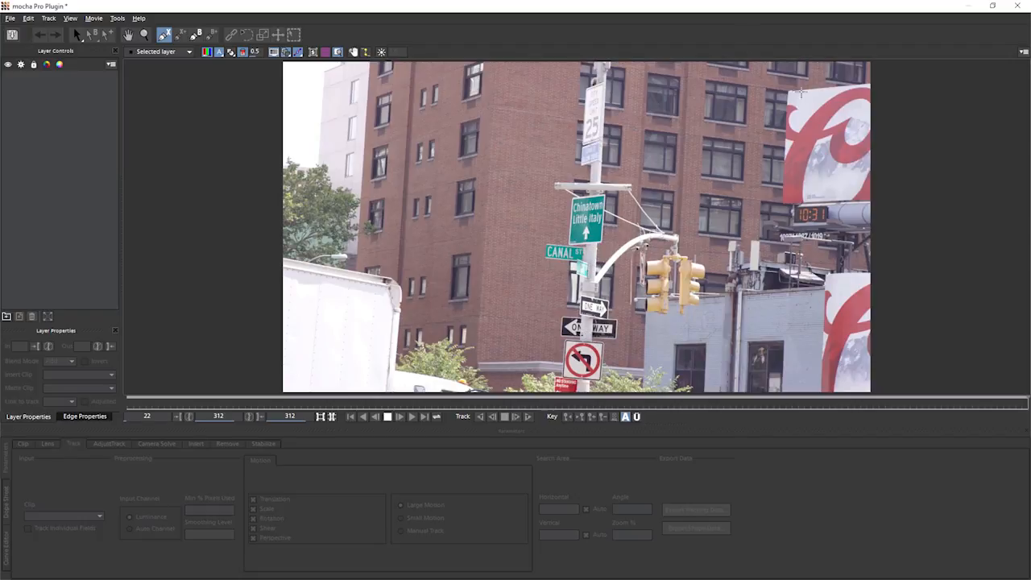
{"action": "left_click", "coordinate": [789, 91]}
{"action": "left_click", "coordinate": [786, 198]}
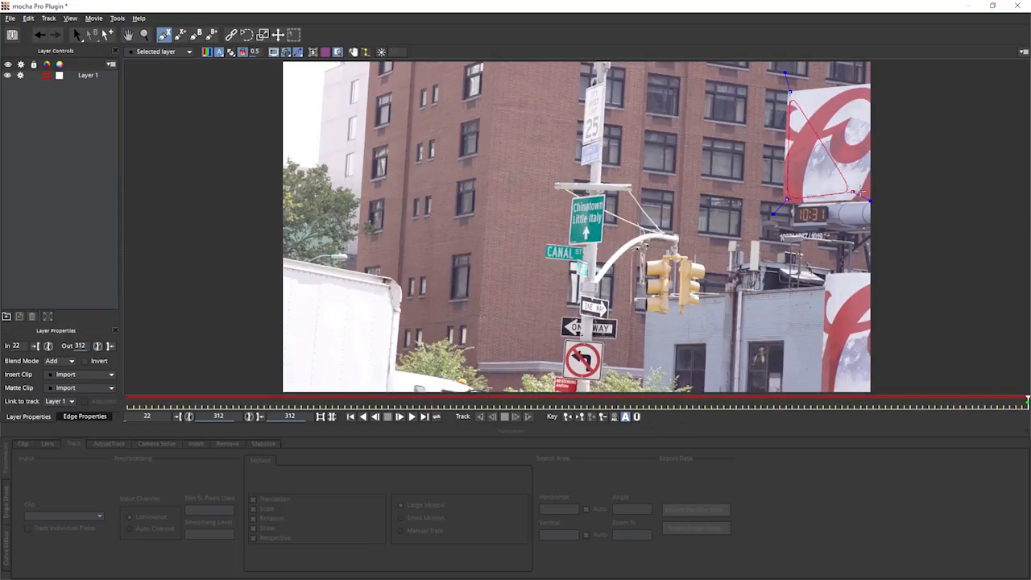
{"action": "left_click", "coordinate": [864, 193]}
{"action": "left_click", "coordinate": [868, 84]}
{"action": "right_click", "coordinate": [868, 85]}
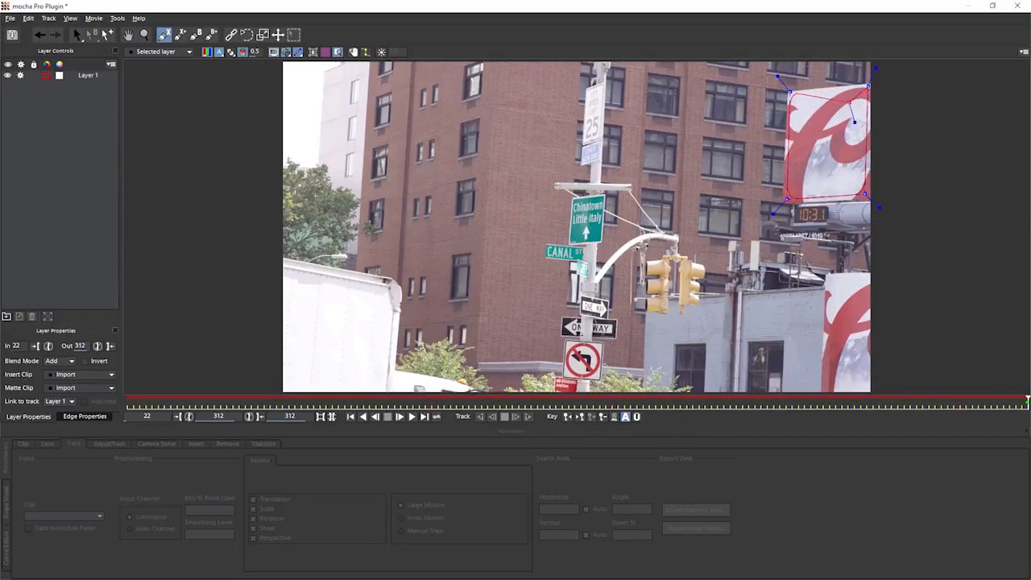
{"action": "right_click", "coordinate": [869, 84]}
Rename the new layer to "billboard -track".
{"action": "double_click", "coordinate": [84, 76]}
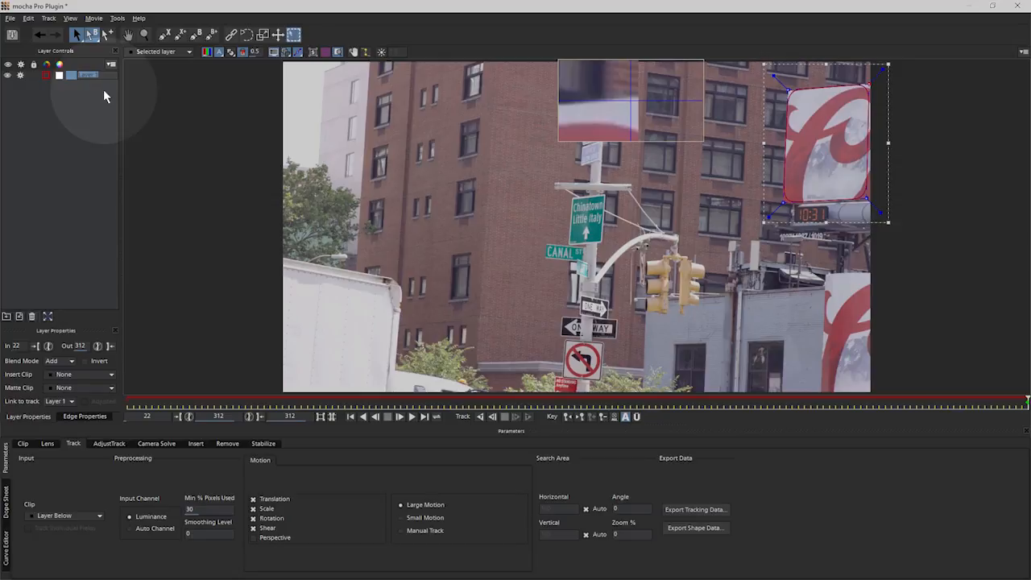
{"action": "type", "text": "billboard -tr"}
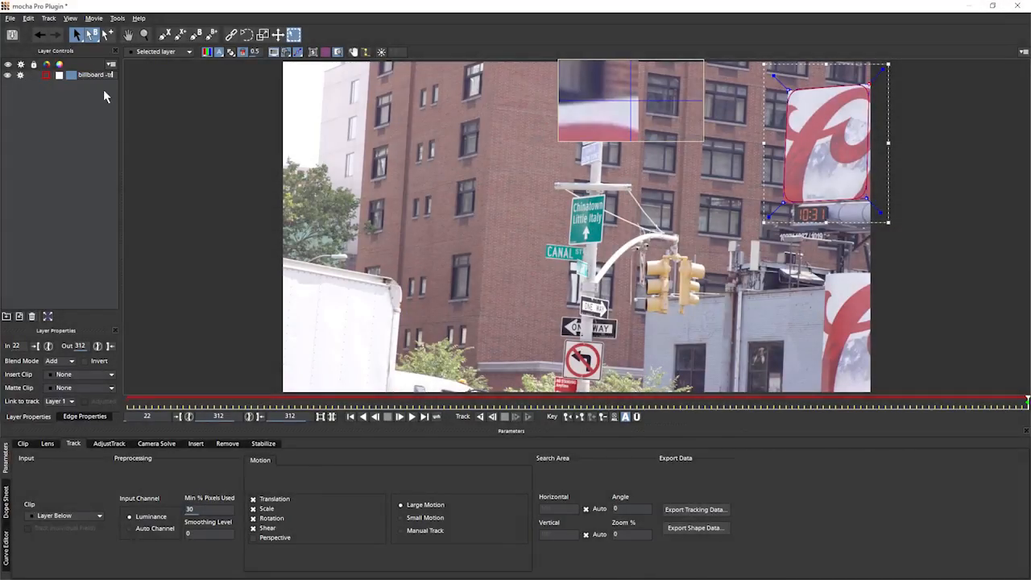
{"action": "key", "text": "Return"}
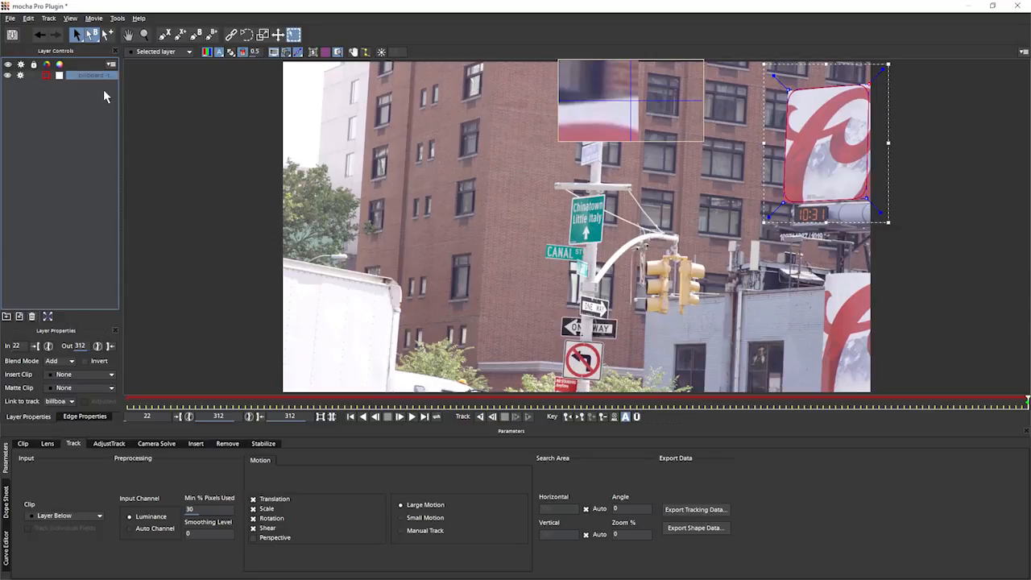
Exclude Shear from the tracked motion and track the billboard layer backward from frame 312.
{"action": "left_click", "coordinate": [270, 528]}
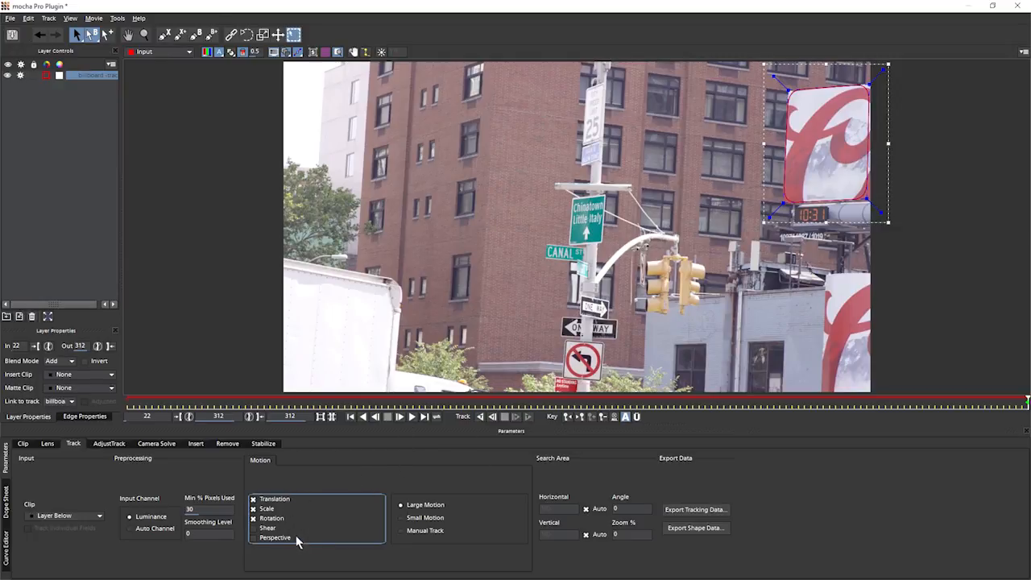
{"action": "left_click", "coordinate": [480, 418]}
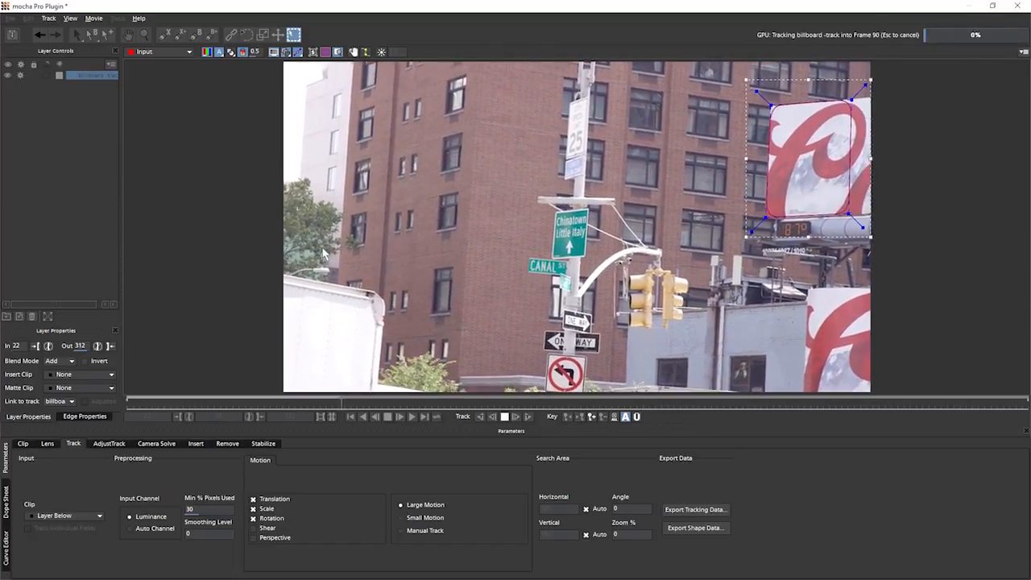
At frame 312, fit the planar surface's corners to the billboard and overlay the perspective grid.
{"action": "left_click_drag", "start_coordinate": [506, 401], "coordinate": [1027, 401]}
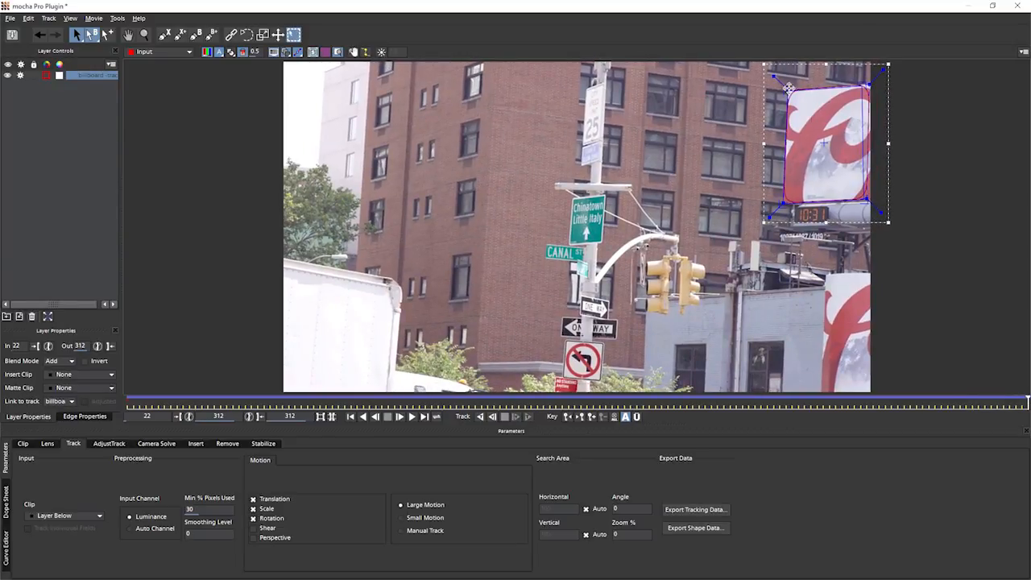
{"action": "left_click_drag", "start_coordinate": [788, 87], "coordinate": [785, 89]}
{"action": "left_click", "coordinate": [325, 52]}
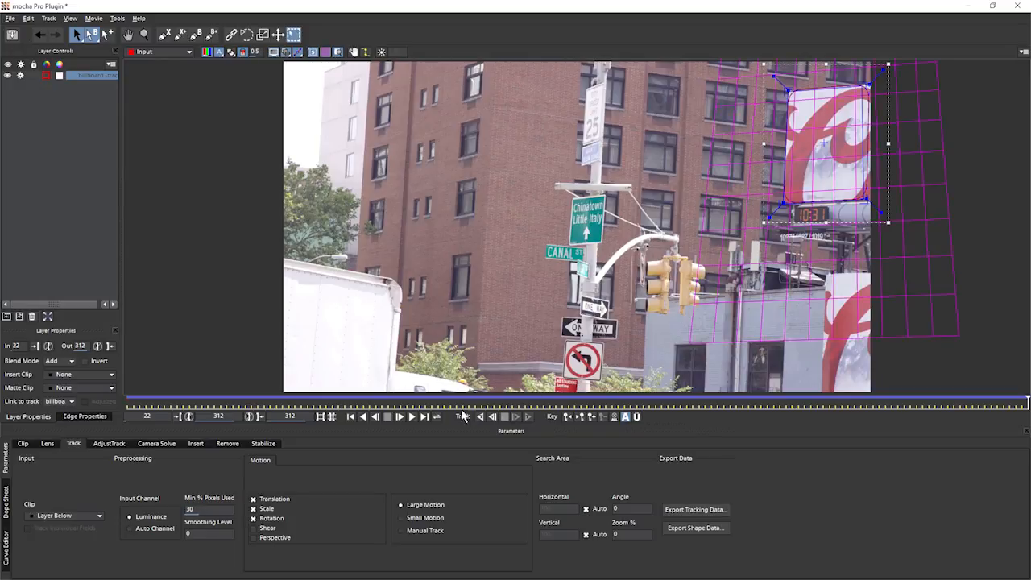
Check the billboard track by playing backward with the grid overlaid, and again in quick stabilise mode with the surface and transform box hidden.
{"action": "left_click", "coordinate": [364, 417]}
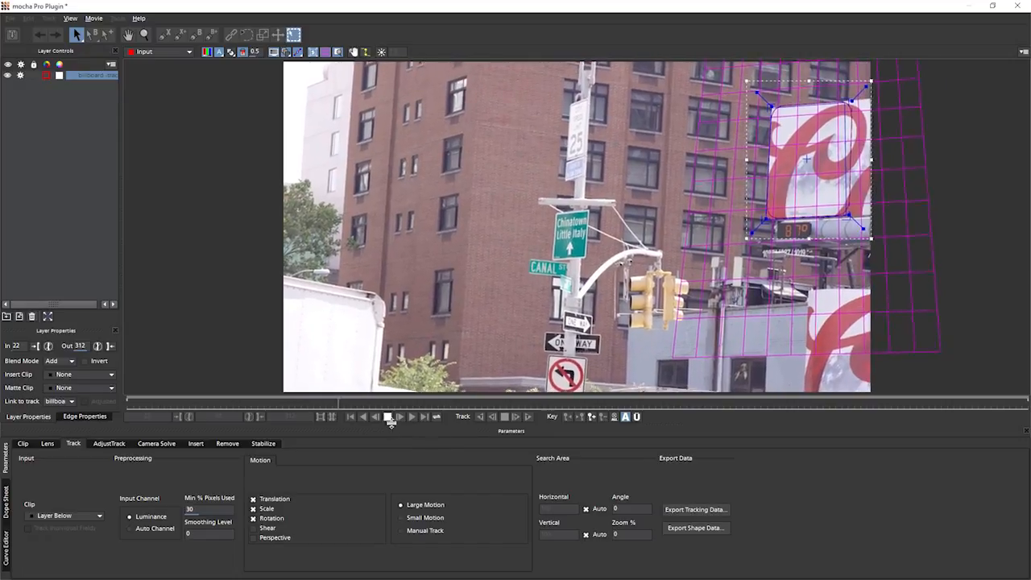
{"action": "left_click", "coordinate": [387, 417]}
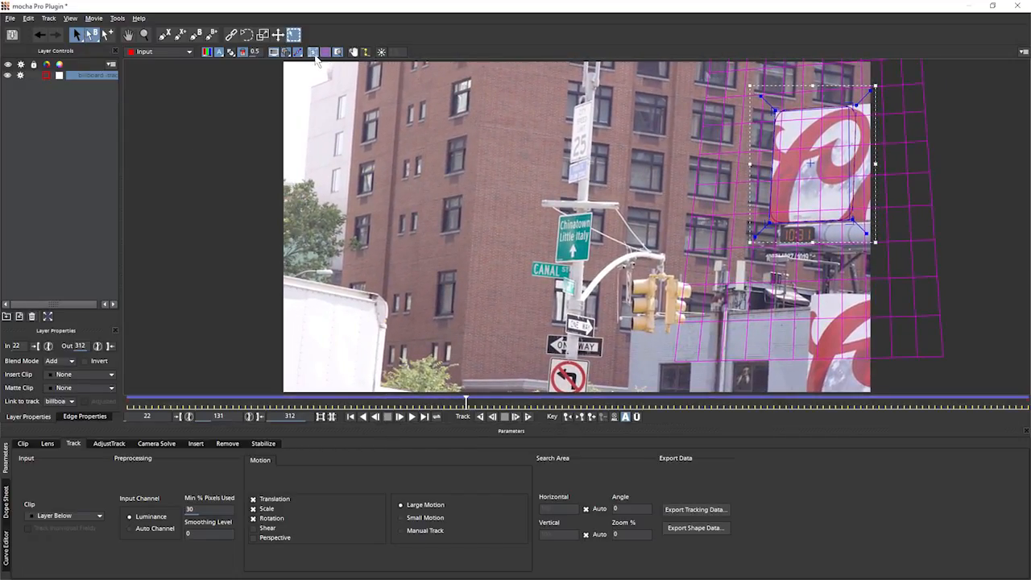
{"action": "left_click", "coordinate": [313, 53]}
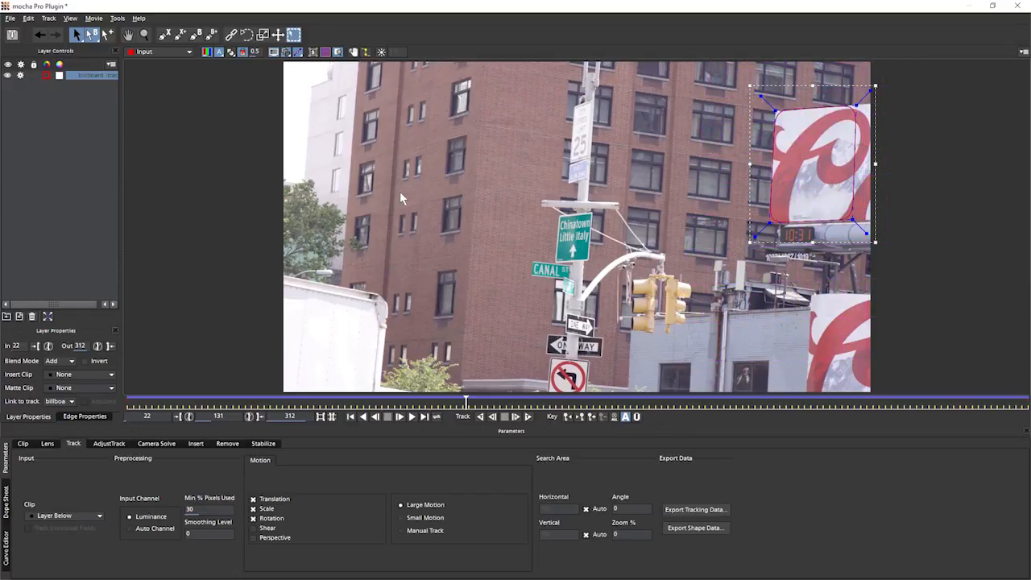
{"action": "left_click", "coordinate": [294, 34]}
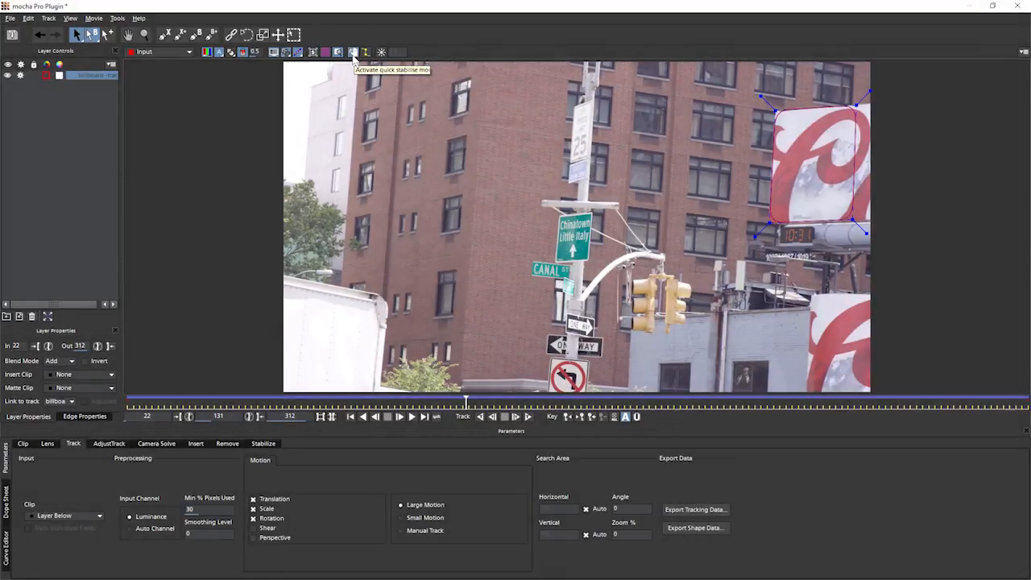
{"action": "left_click", "coordinate": [411, 417]}
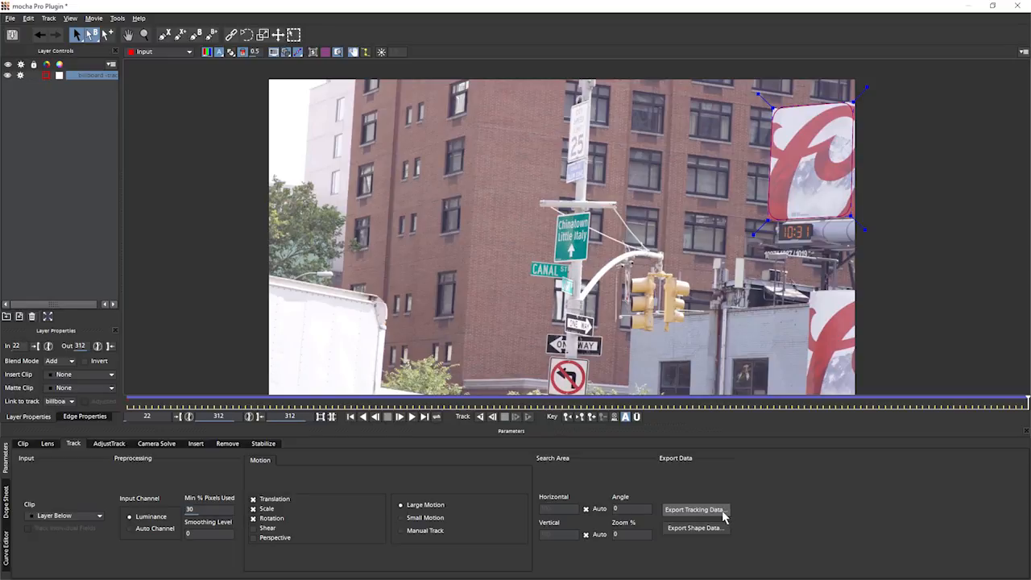
Copy the tracking data to the clipboard as inverted After Effects Transform Data [position, scale and rotation].
{"action": "left_click", "coordinate": [694, 510]}
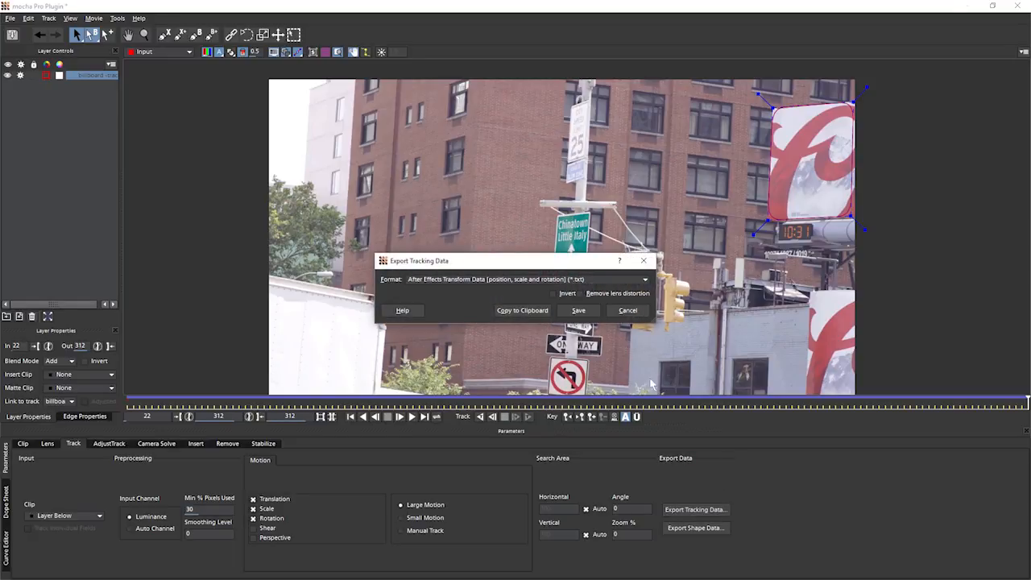
{"action": "left_click", "coordinate": [605, 278]}
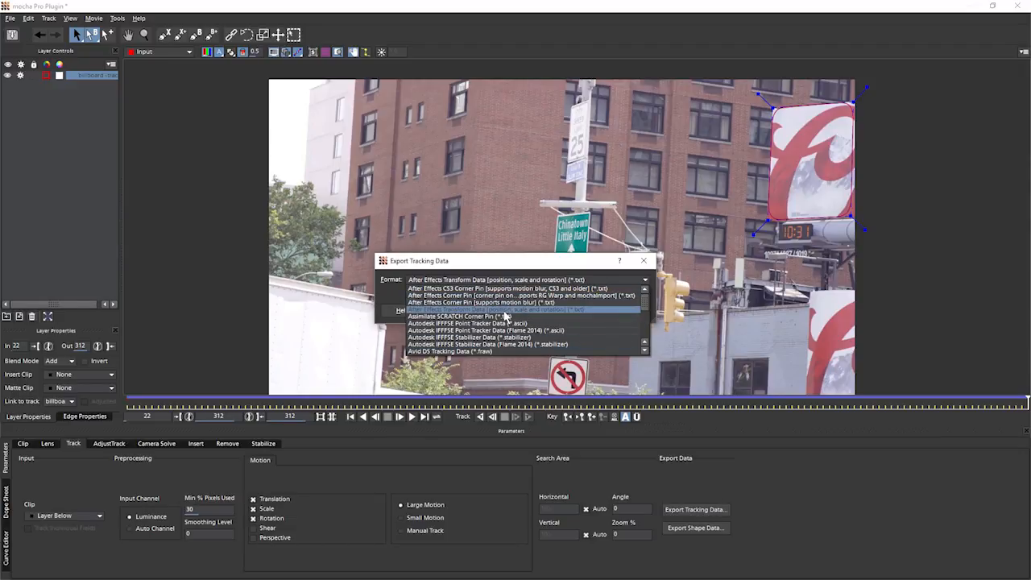
{"action": "left_click", "coordinate": [556, 311]}
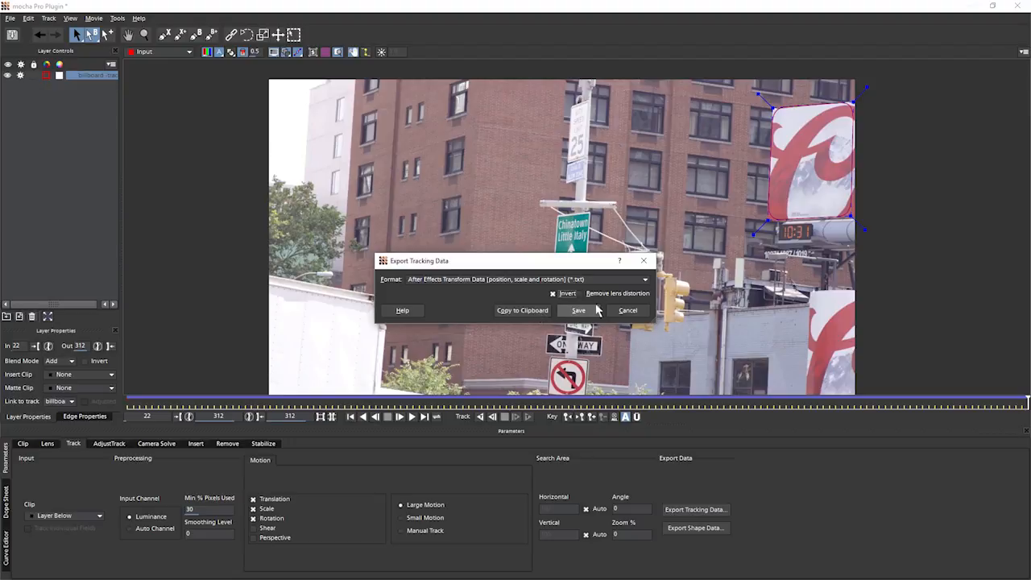
{"action": "left_click", "coordinate": [522, 310]}
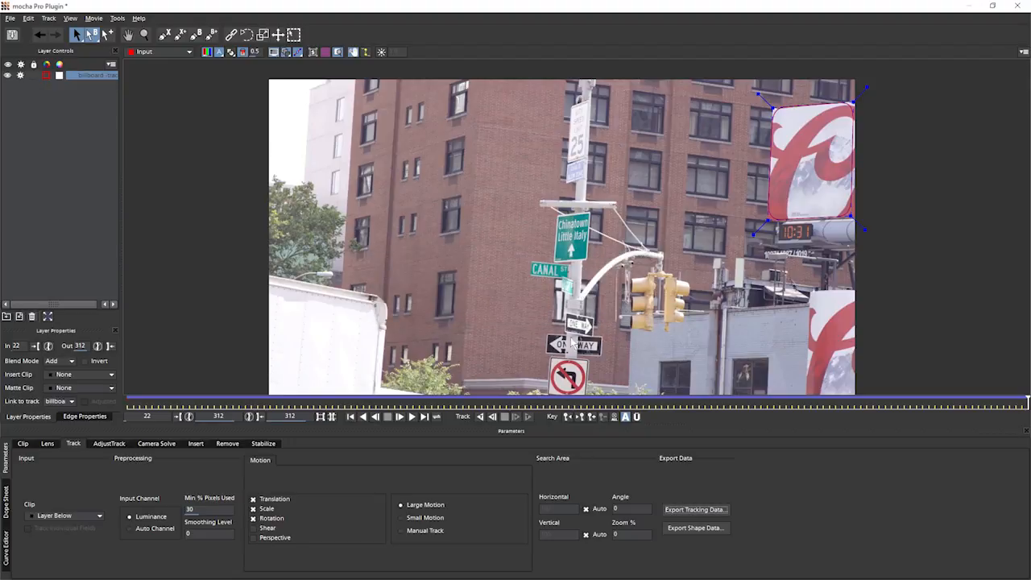
Switch back to After Effects and paste the tracking data onto the street sign clip at 0:00:00:00.
{"action": "left_click", "coordinate": [10, 18]}
{"action": "left_click", "coordinate": [69, 166]}
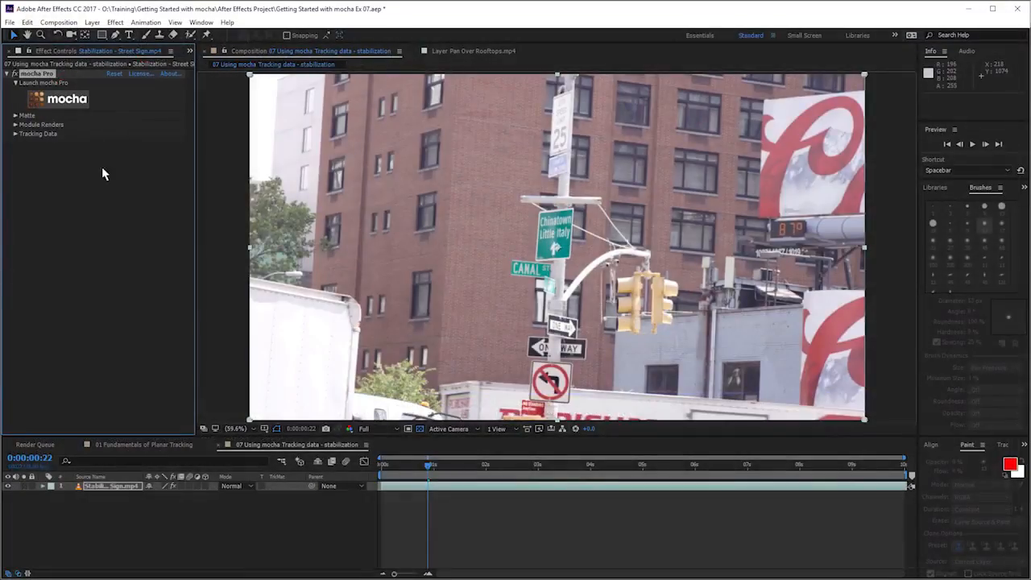
{"action": "left_click_drag", "start_coordinate": [419, 464], "coordinate": [382, 464]}
{"action": "left_click", "coordinate": [27, 23]}
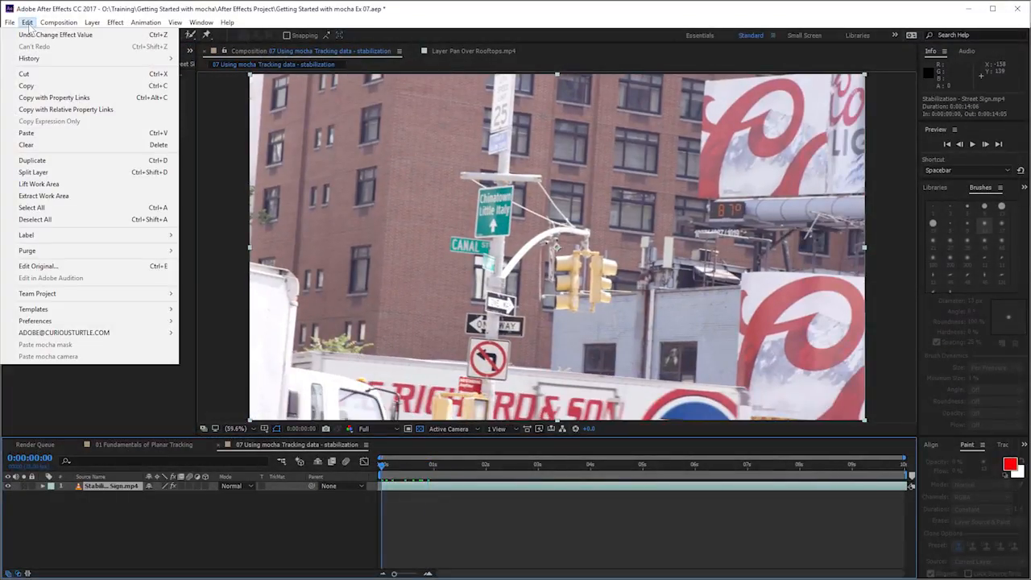
{"action": "left_click", "coordinate": [33, 133]}
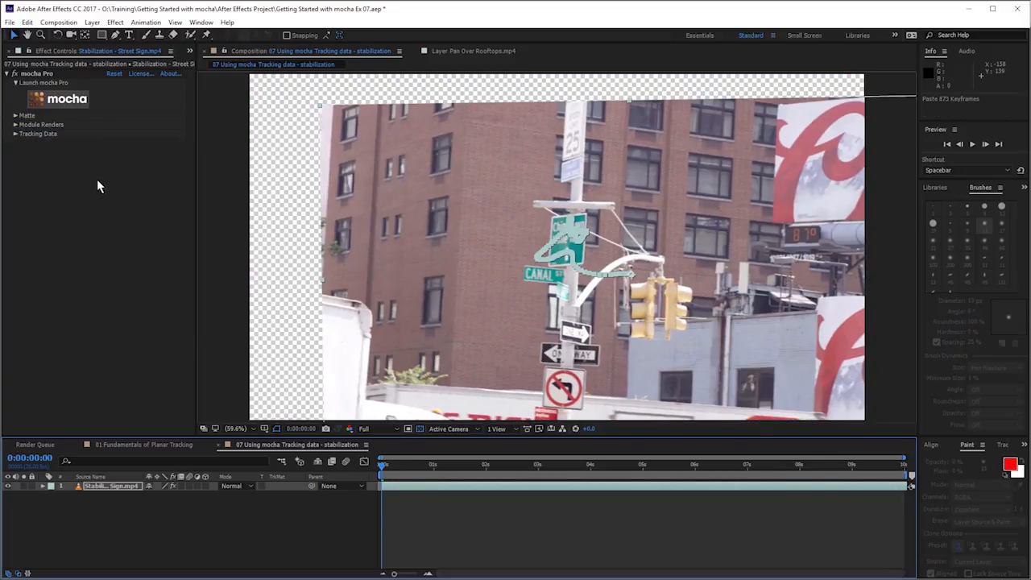
Preview the stabilized composition and reveal the clip's keyframed properties.
{"action": "key", "text": "space"}
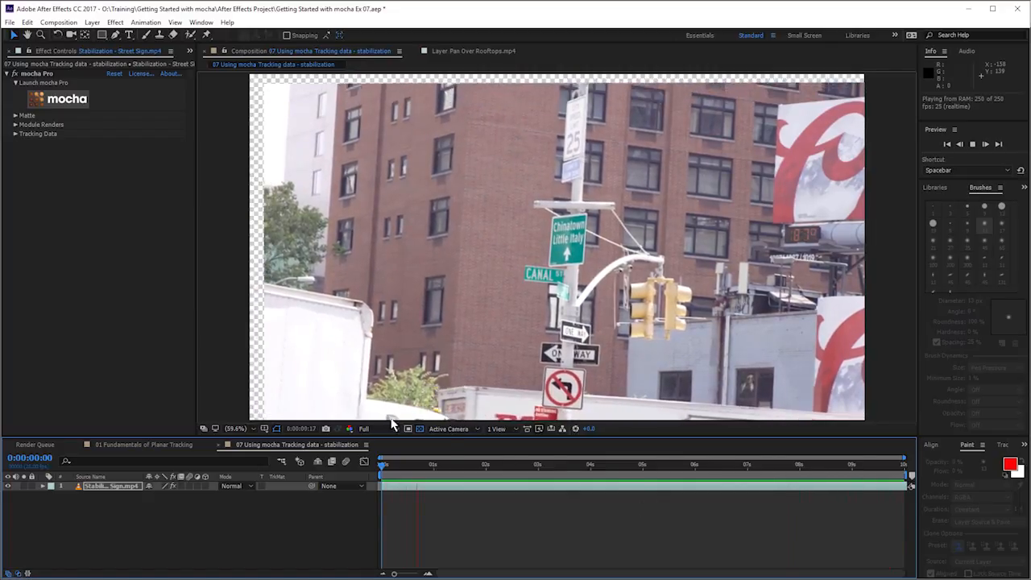
{"action": "key", "text": "u"}
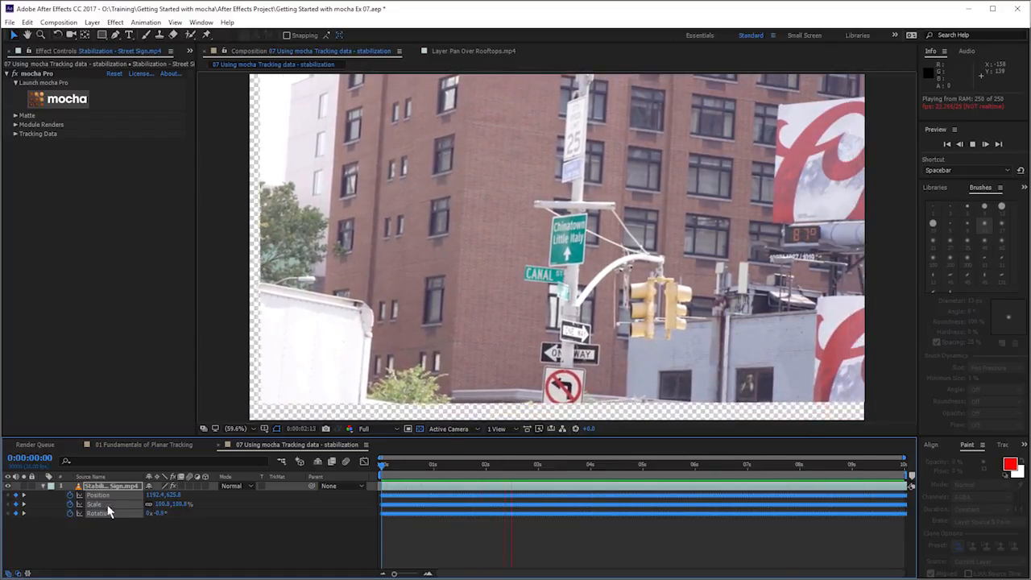
{"action": "key", "text": "space"}
{"action": "left_click", "coordinate": [154, 543]}
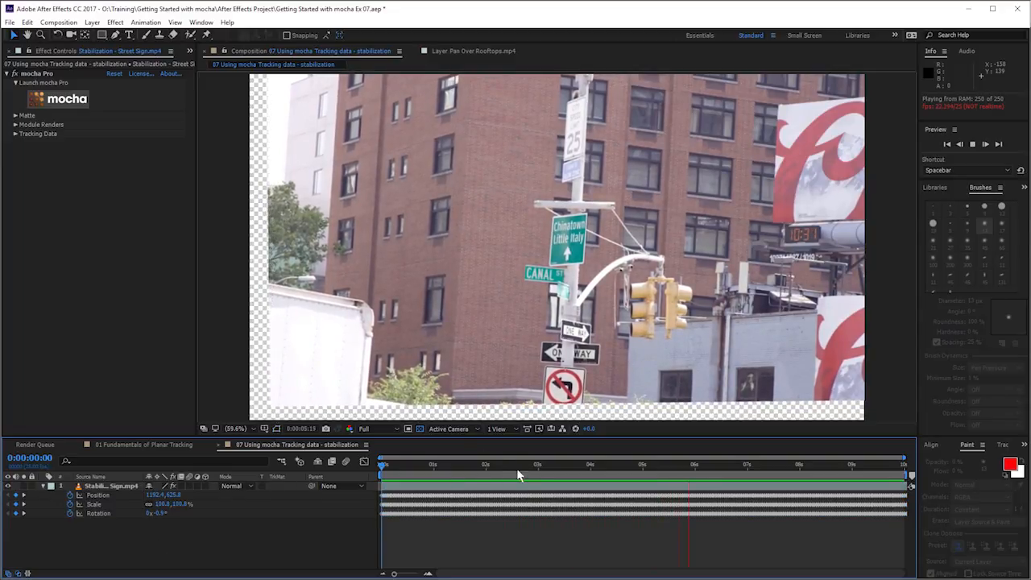
At 0:00:09:24, remove all Scale and Rotation keyframes from the clip and reset both properties.
{"action": "left_click_drag", "start_coordinate": [517, 468], "coordinate": [904, 475]}
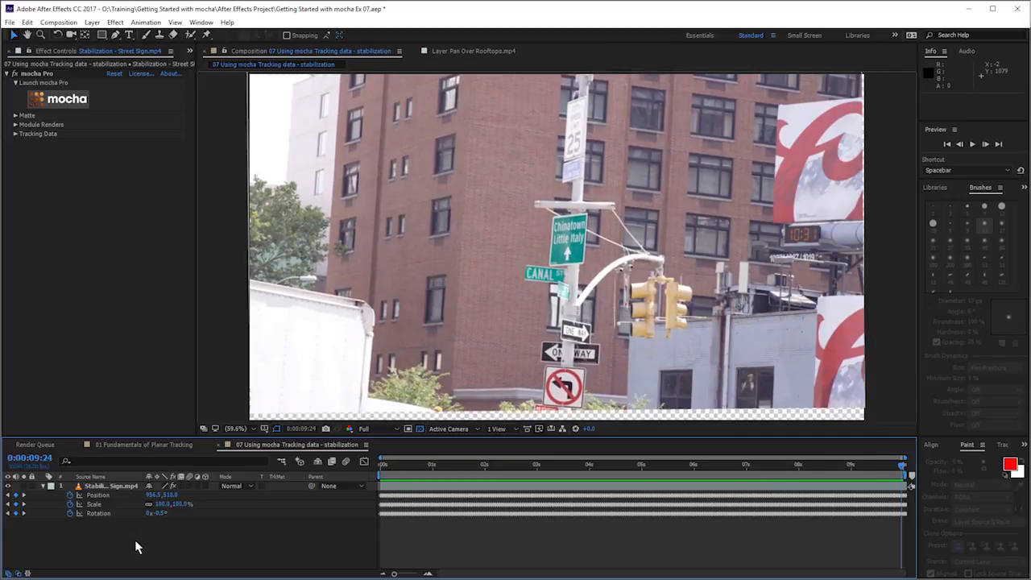
{"action": "left_click", "coordinate": [69, 503]}
{"action": "left_click", "coordinate": [69, 513]}
{"action": "key", "text": "ctrl+a"}
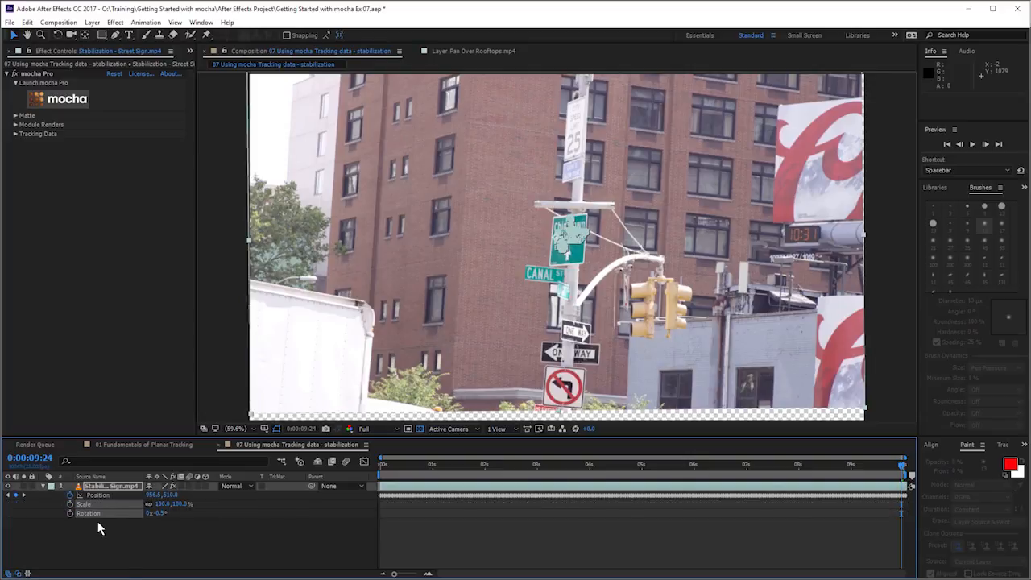
{"action": "right_click", "coordinate": [113, 500]}
{"action": "left_click", "coordinate": [153, 472]}
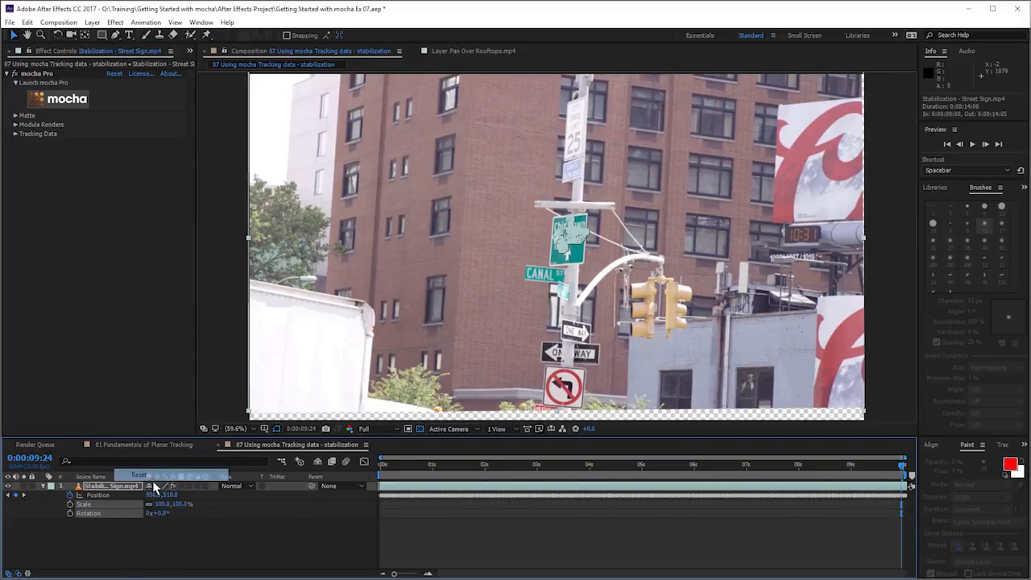
Preview the position-only stabilization and scale the clip to 108% to cover the empty edges.
{"action": "key", "text": "space"}
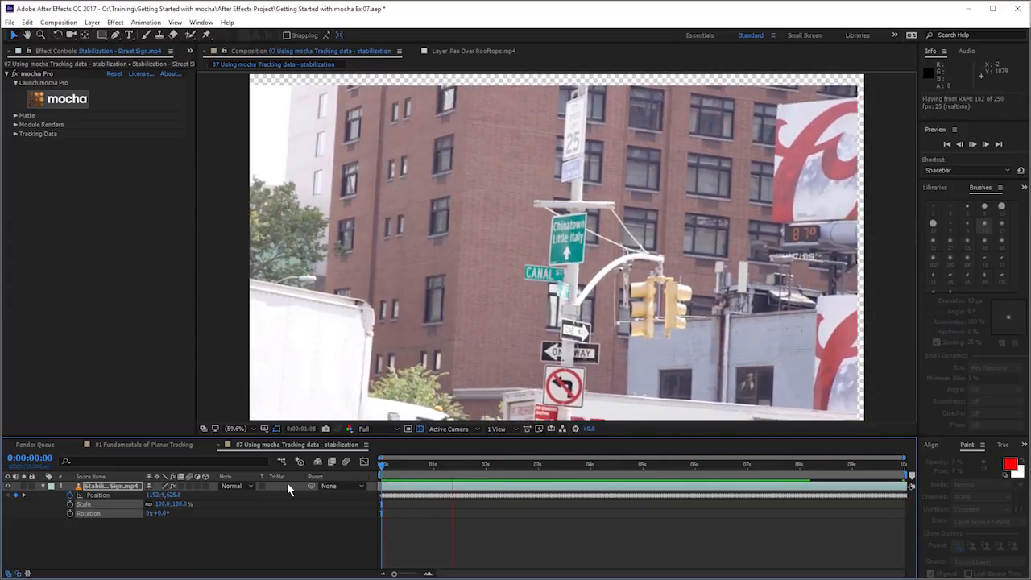
{"action": "left_click", "coordinate": [538, 465]}
{"action": "left_click_drag", "start_coordinate": [184, 506], "coordinate": [189, 505]}
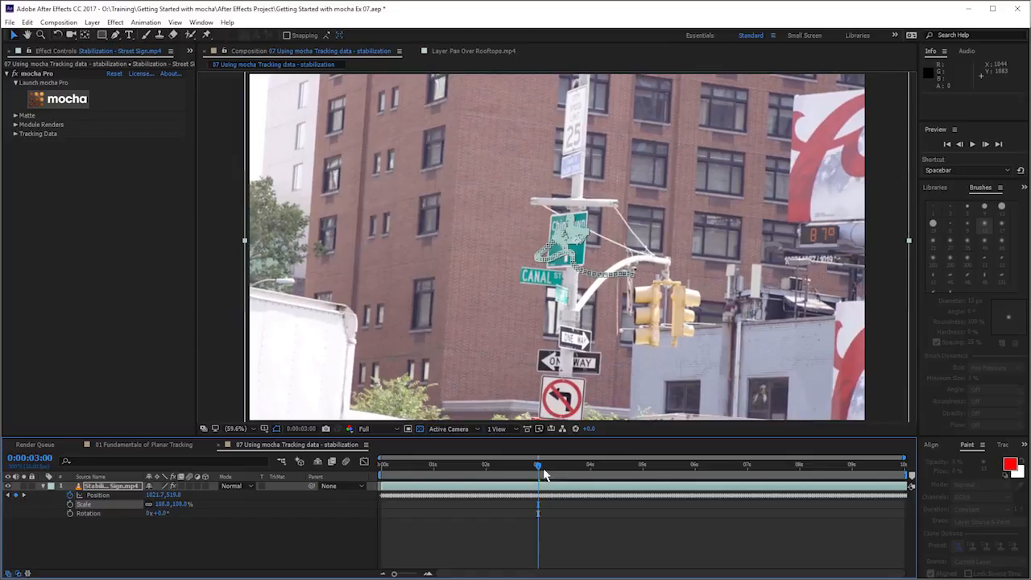
{"action": "left_click_drag", "start_coordinate": [542, 470], "coordinate": [583, 457]}
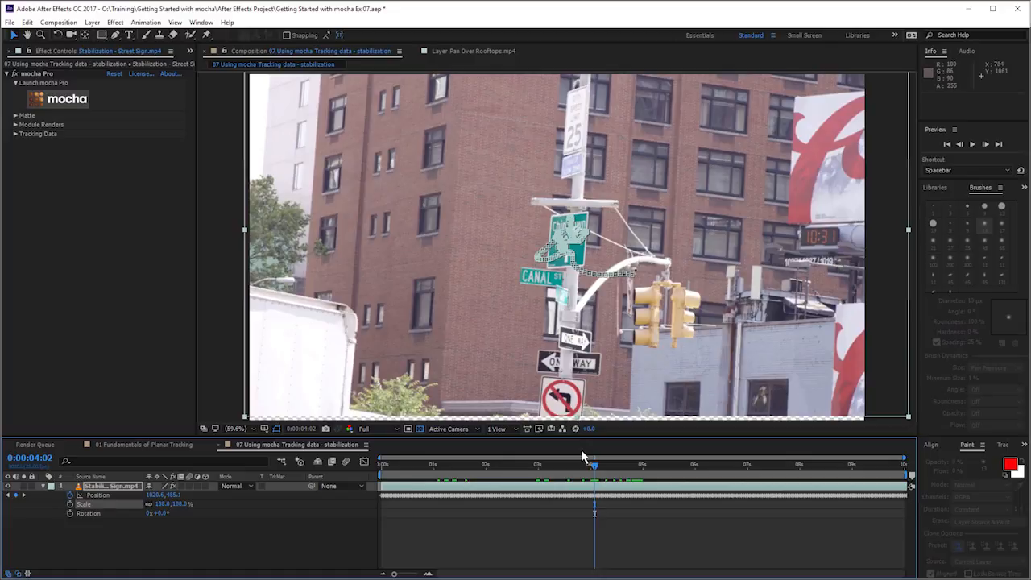
Reopen the clip in mocha Pro and play it back in the Stabilize module.
{"action": "left_click", "coordinate": [68, 103]}
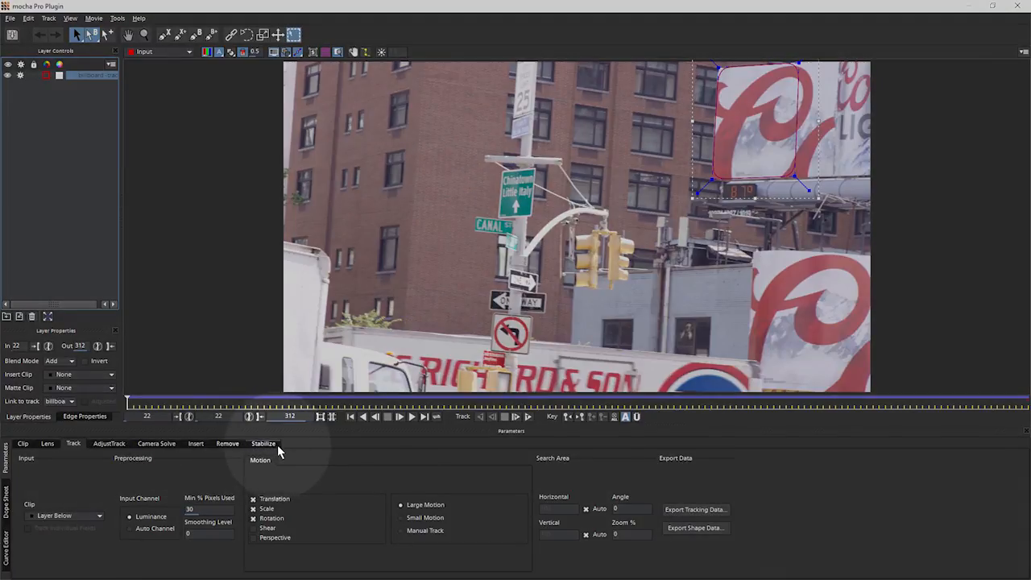
{"action": "left_click", "coordinate": [277, 443]}
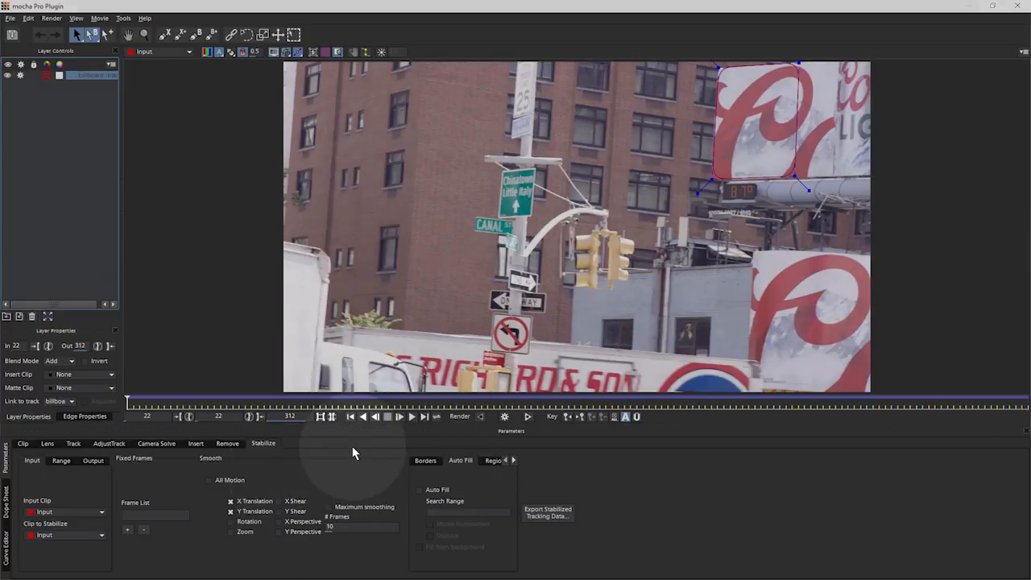
{"action": "left_click", "coordinate": [411, 417]}
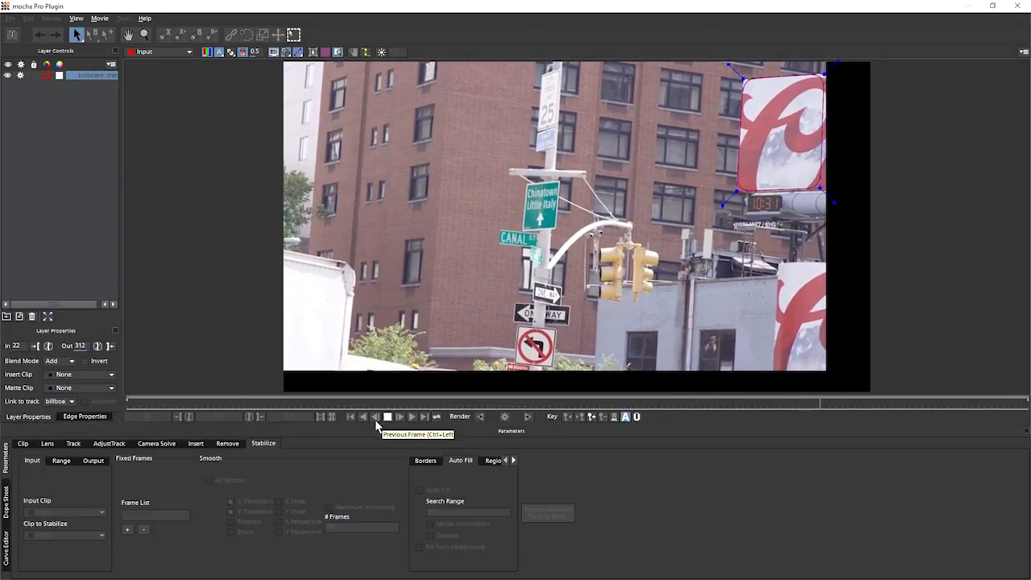
From the first frame, turn off Y Translation smoothing and preview the clip with only X Translation smoothed.
{"action": "left_click_drag", "start_coordinate": [487, 401], "coordinate": [106, 425]}
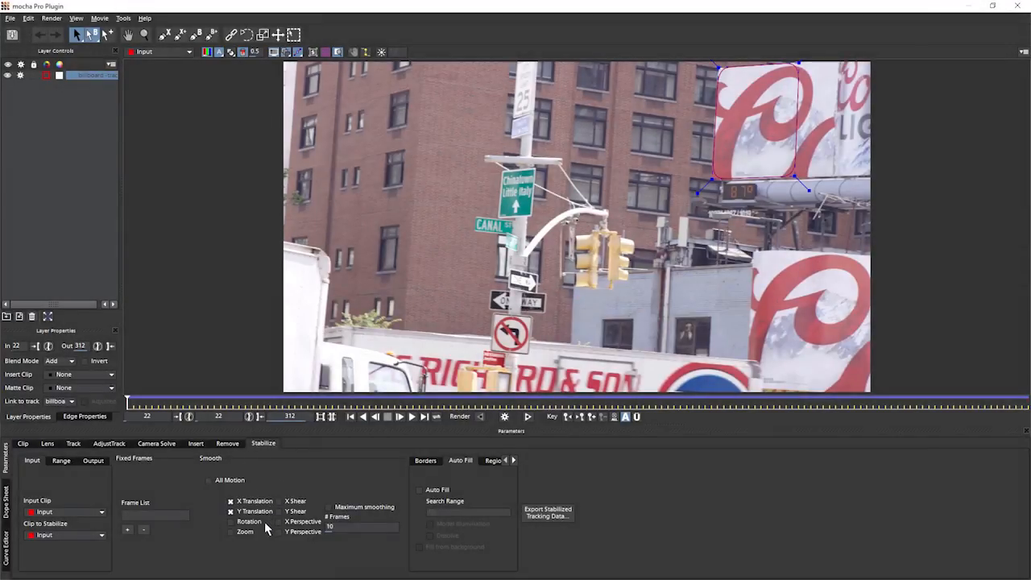
{"action": "left_click", "coordinate": [254, 511]}
{"action": "left_click", "coordinate": [412, 416]}
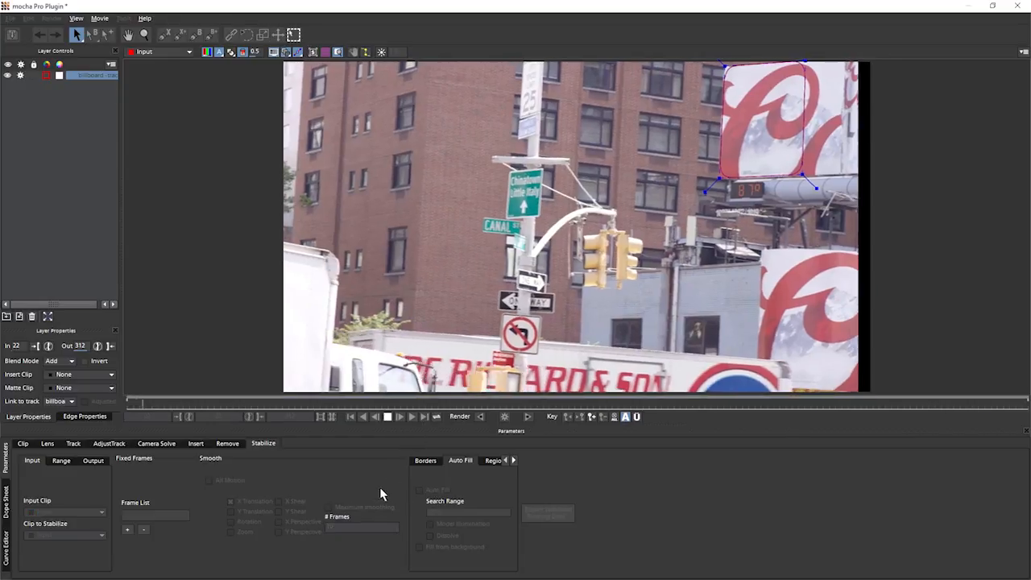
{"action": "left_click", "coordinate": [388, 416]}
Smooth only Y Translation instead of X Translation and preview the clip.
{"action": "left_click", "coordinate": [231, 511]}
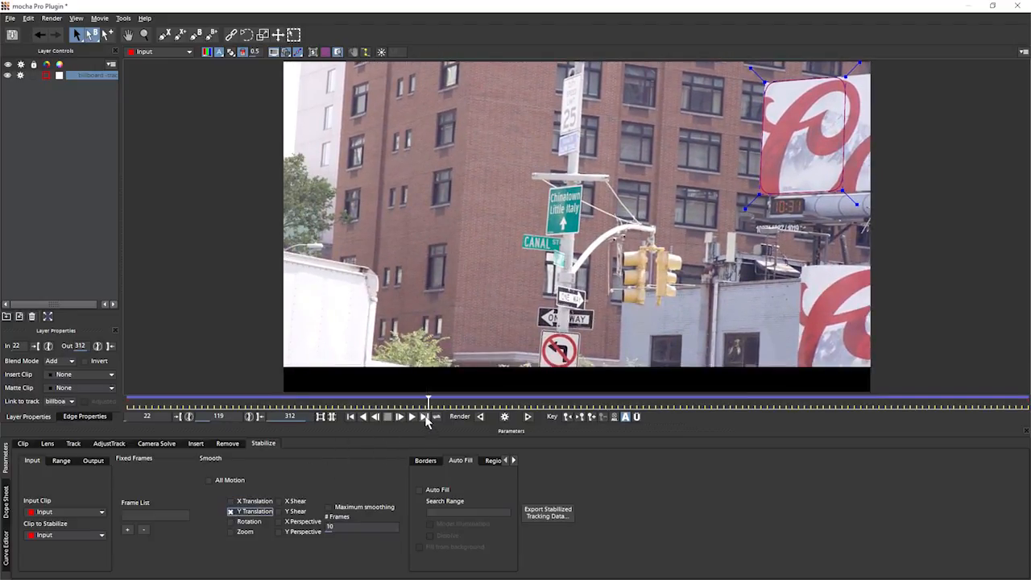
{"action": "left_click", "coordinate": [399, 417]}
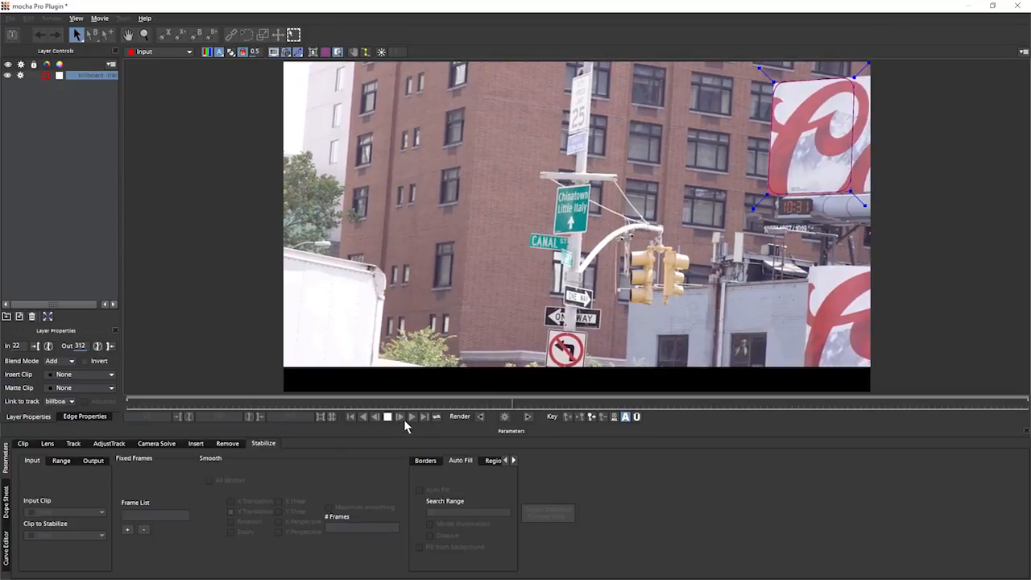
{"action": "left_click", "coordinate": [388, 416]}
Re-enable X Translation smoothing, try adding Rotation and Zoom, and turn both additions off again.
{"action": "left_click", "coordinate": [230, 501]}
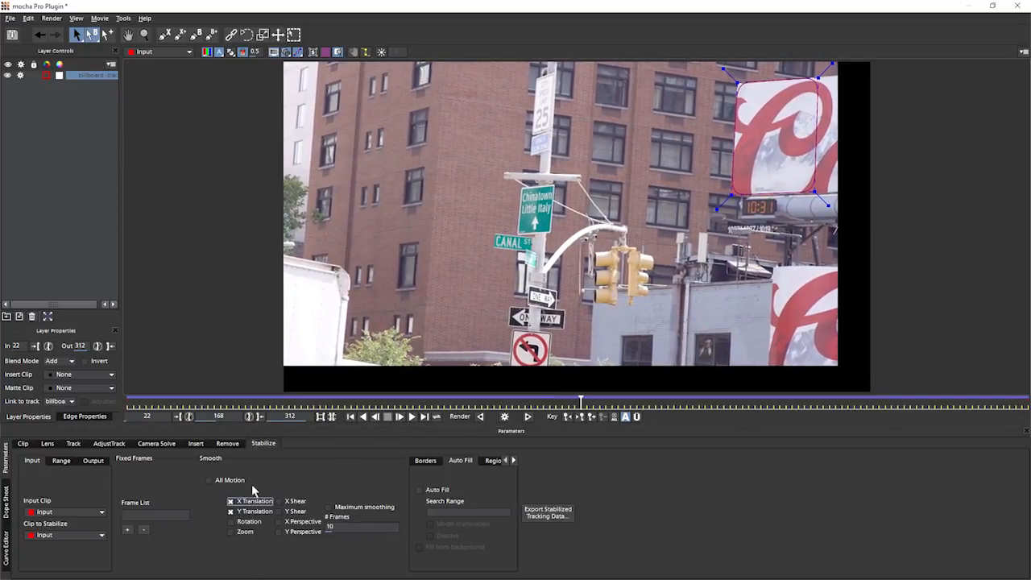
{"action": "left_click", "coordinate": [230, 522]}
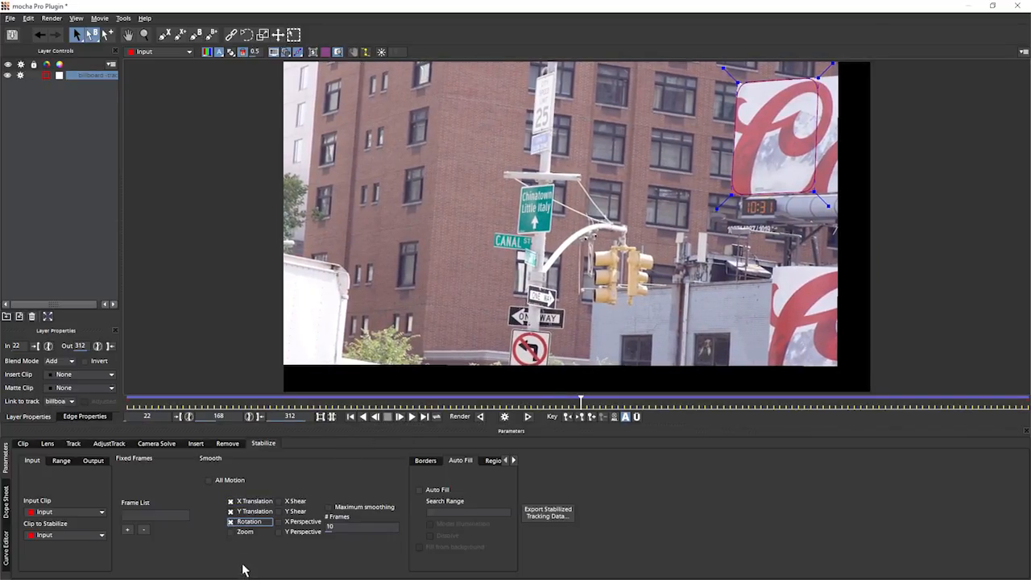
{"action": "left_click", "coordinate": [231, 532]}
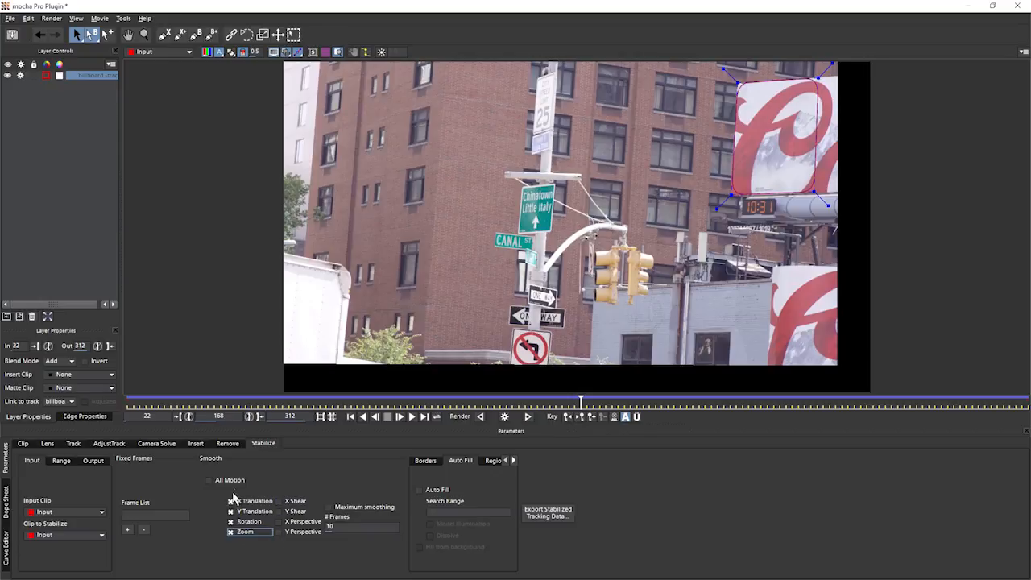
{"action": "left_click", "coordinate": [230, 533]}
{"action": "left_click", "coordinate": [231, 521]}
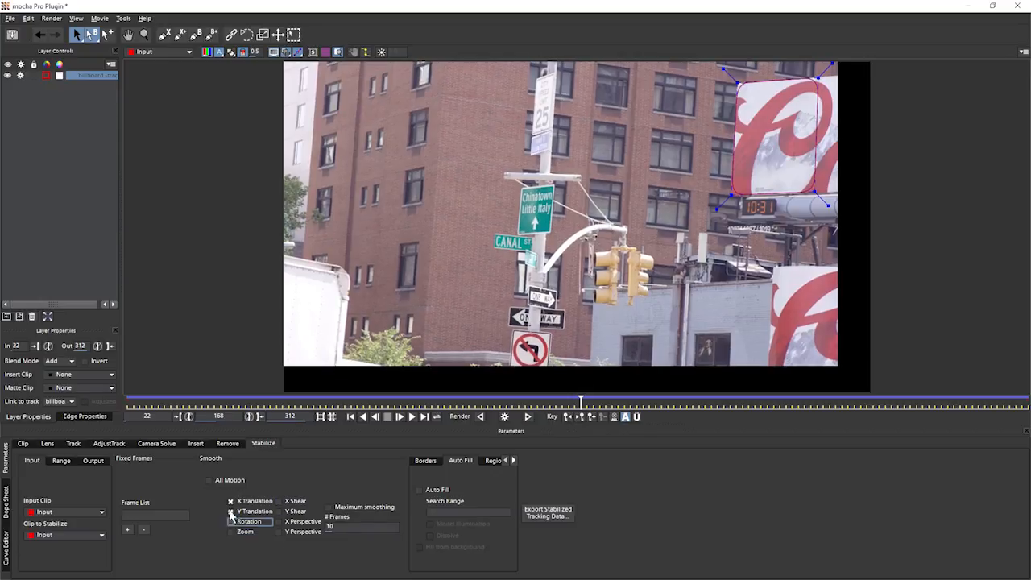
Enable smoothing of All Motion and preview the stabilized clip.
{"action": "left_click", "coordinate": [208, 481]}
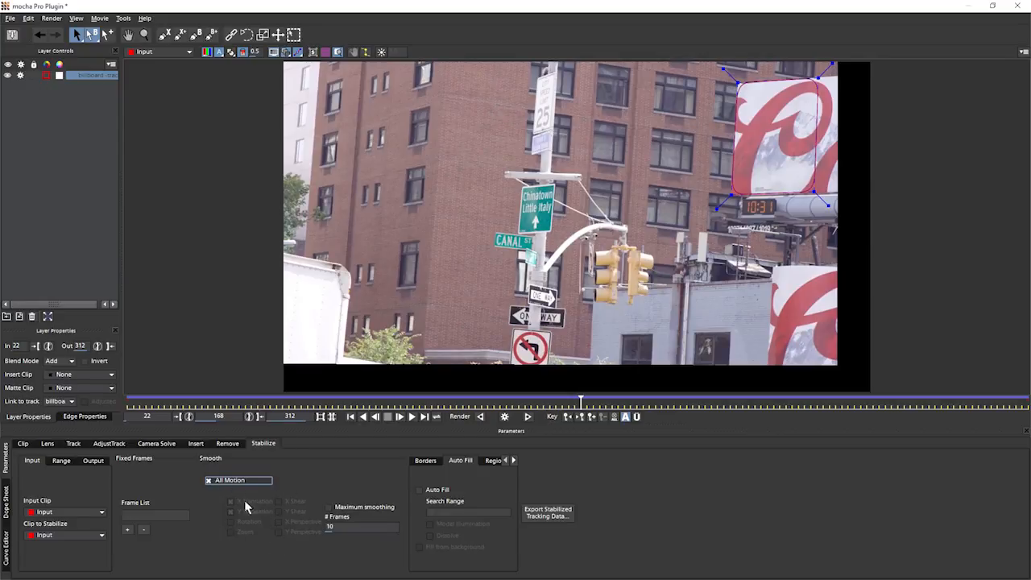
{"action": "left_click", "coordinate": [411, 416]}
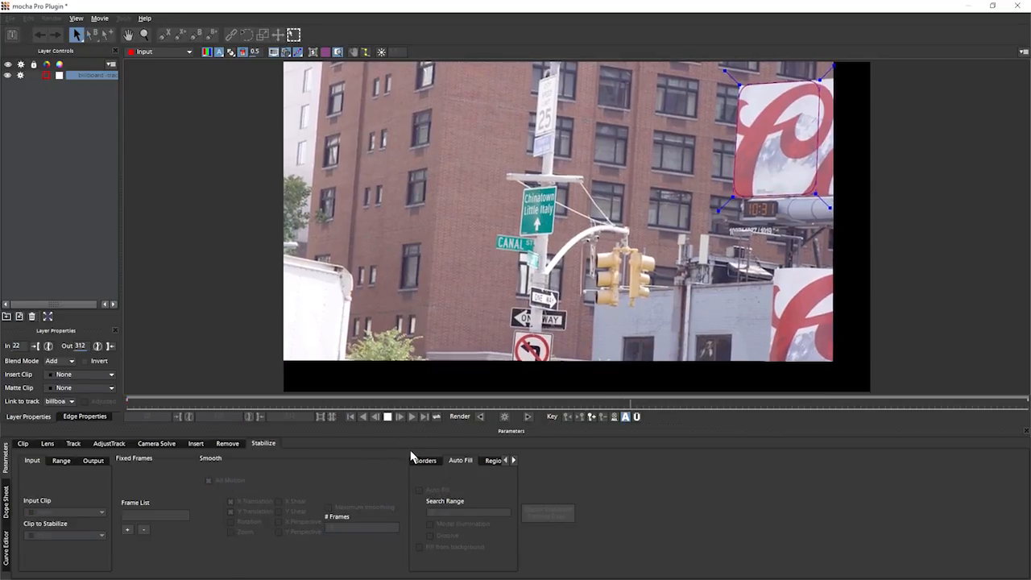
{"action": "left_click", "coordinate": [388, 416]}
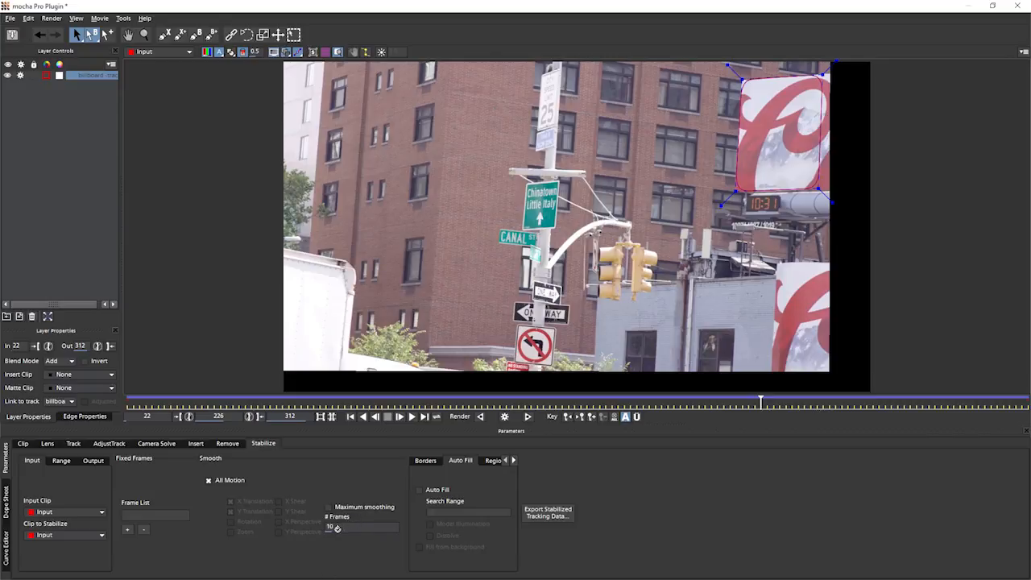
{"action": "left_click", "coordinate": [410, 417]}
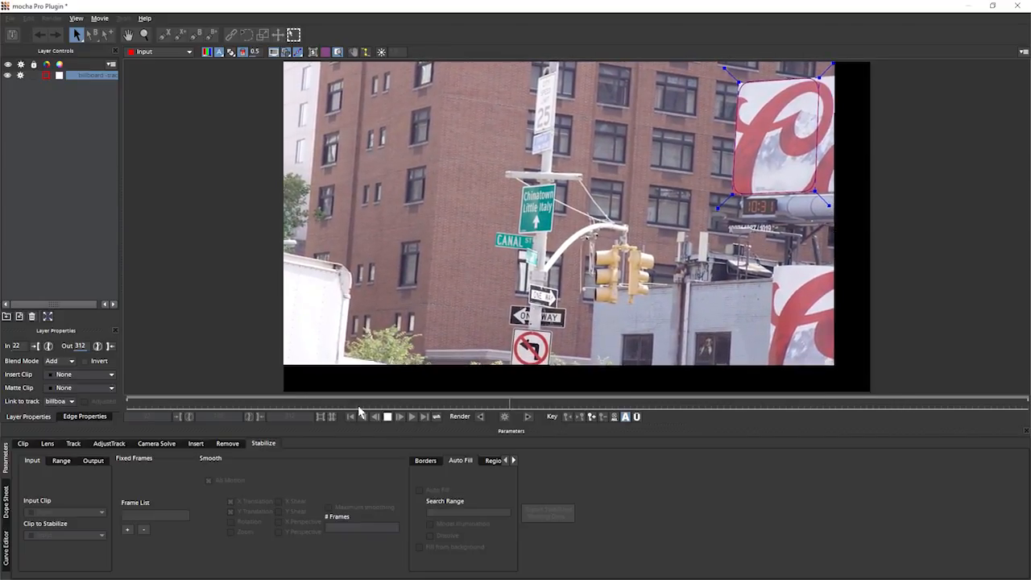
{"action": "left_click", "coordinate": [387, 416]}
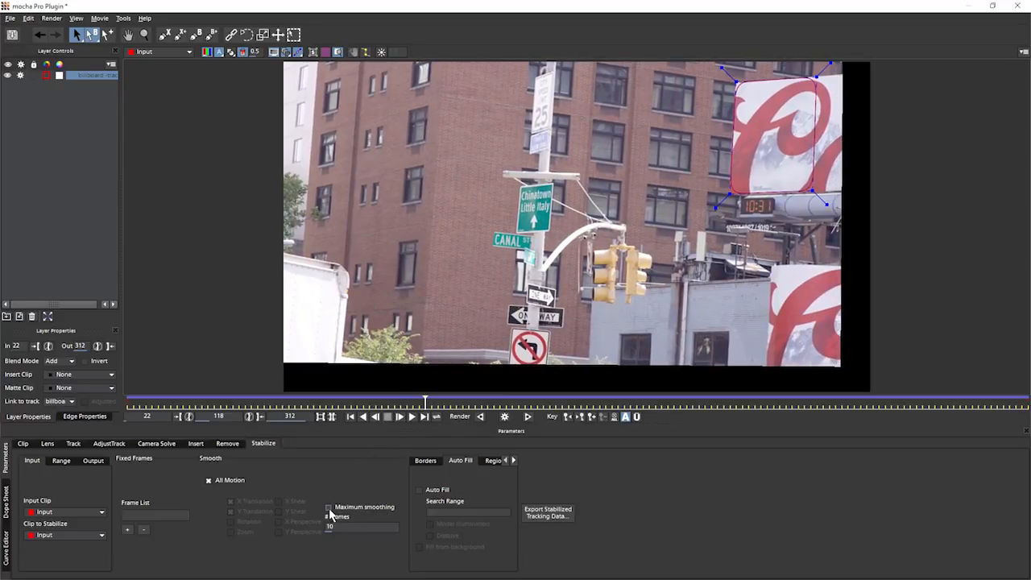
Try Maximum smoothing, preview it, and turn the option off again.
{"action": "left_click", "coordinate": [329, 508]}
{"action": "left_click", "coordinate": [425, 416]}
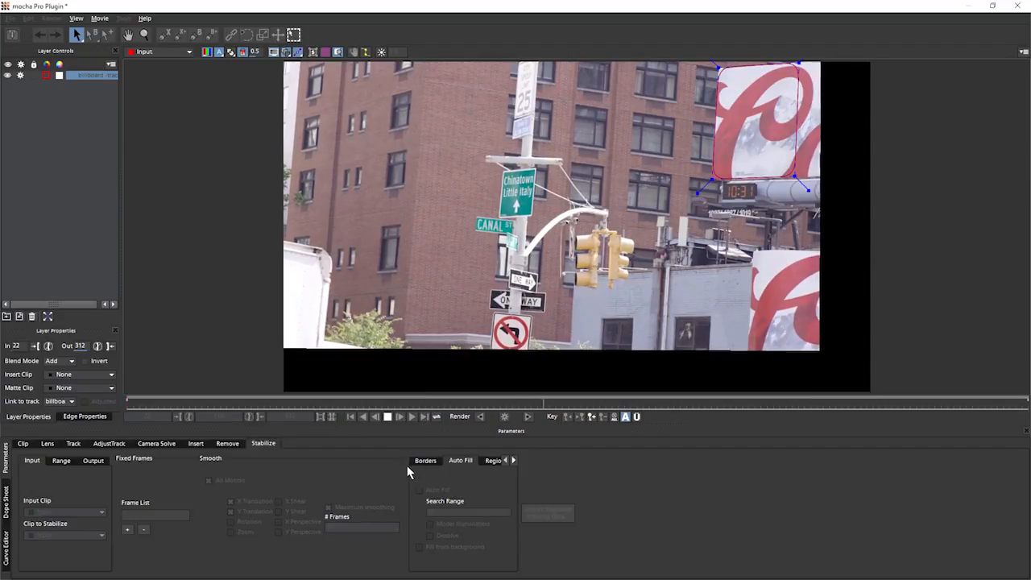
{"action": "left_click", "coordinate": [387, 416]}
{"action": "left_click", "coordinate": [329, 508]}
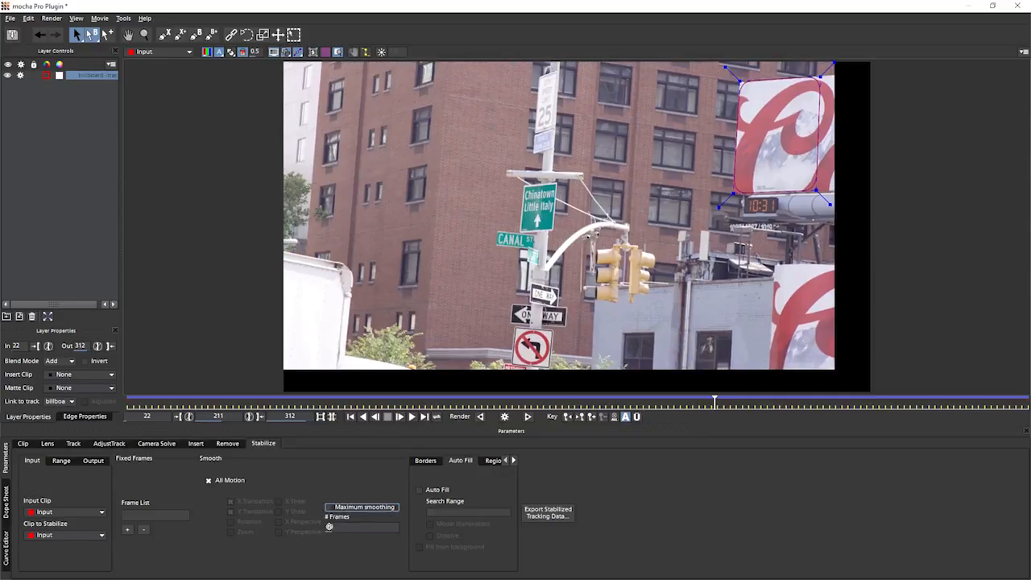
Set the number of smoothing frames to 0 and preview the clip.
{"action": "left_click", "coordinate": [346, 528]}
{"action": "type", "text": "3"}
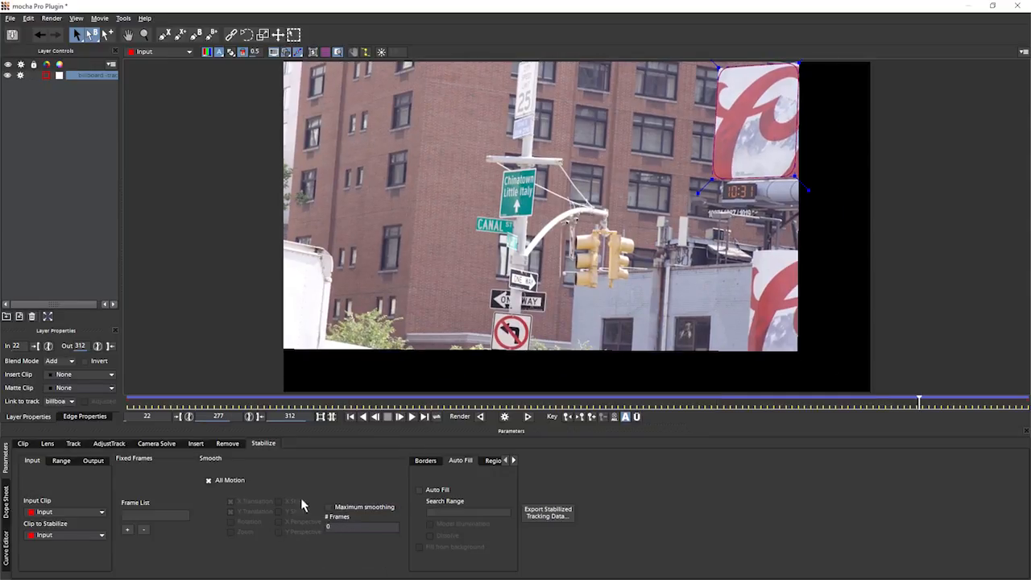
{"action": "left_click", "coordinate": [412, 417]}
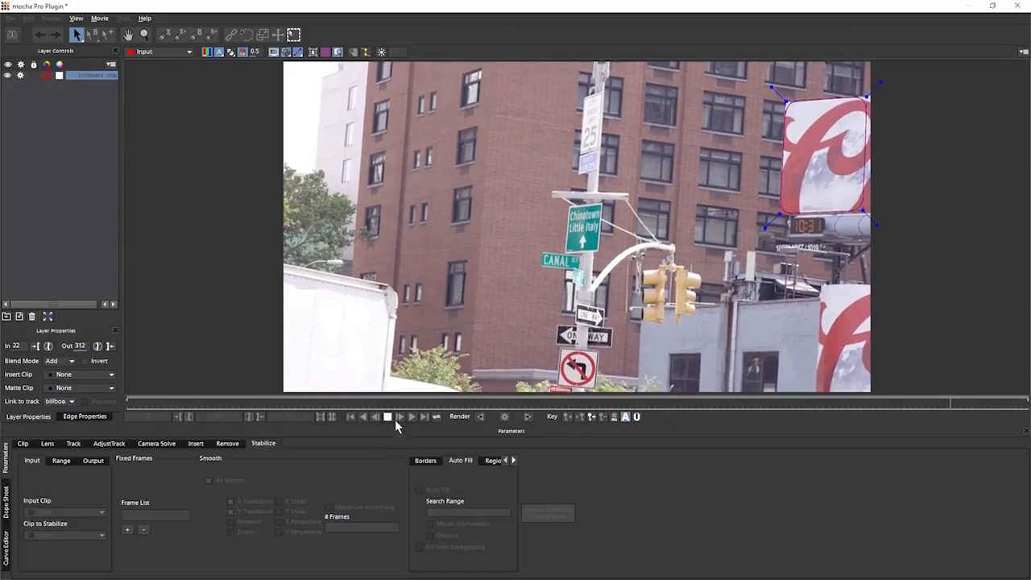
{"action": "left_click", "coordinate": [387, 417]}
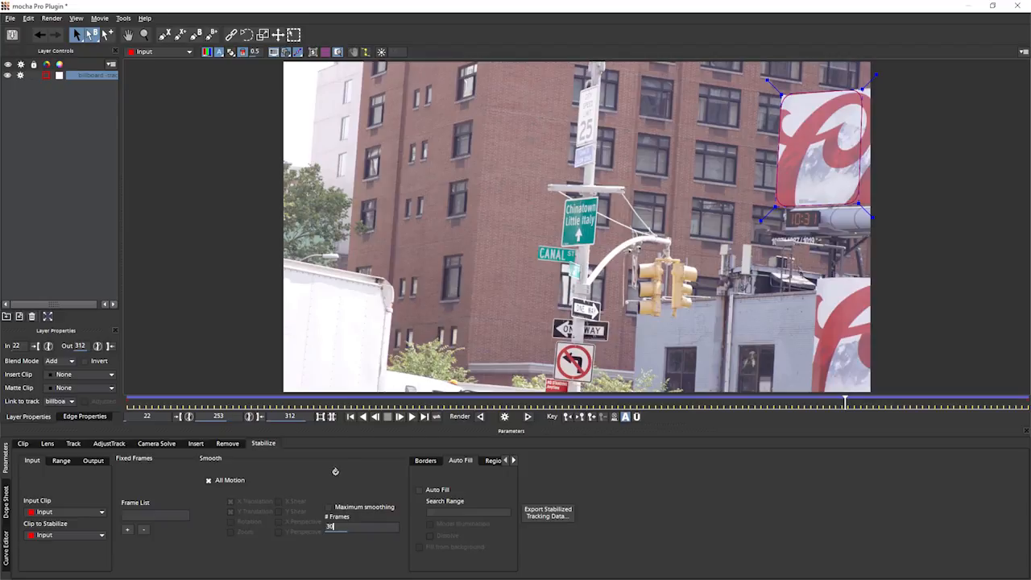
Try 37 smoothing frames, reduce the number to 7, and preview the stabilization.
{"action": "left_click_drag", "start_coordinate": [379, 534], "coordinate": [381, 533]}
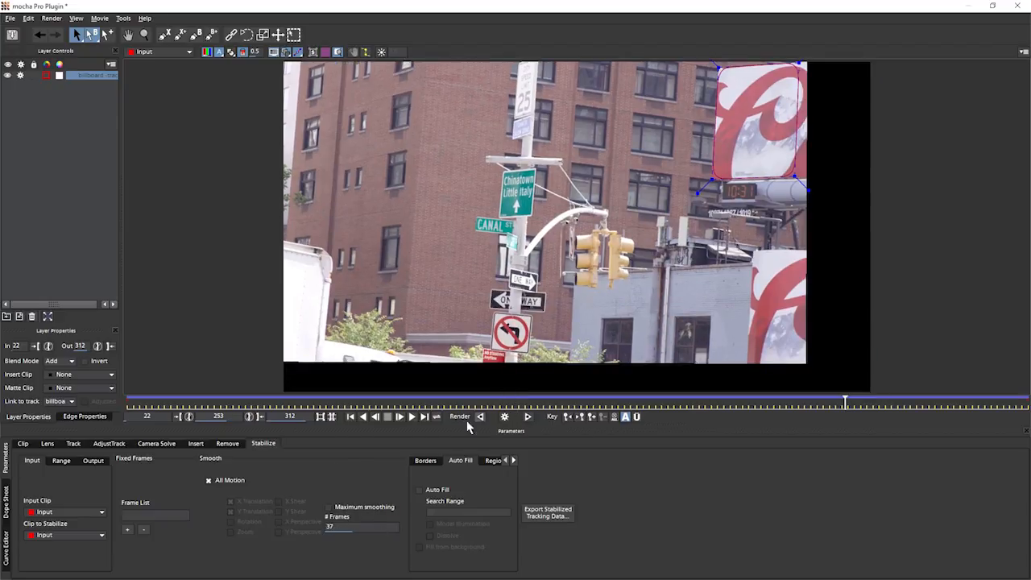
{"action": "left_click", "coordinate": [399, 416]}
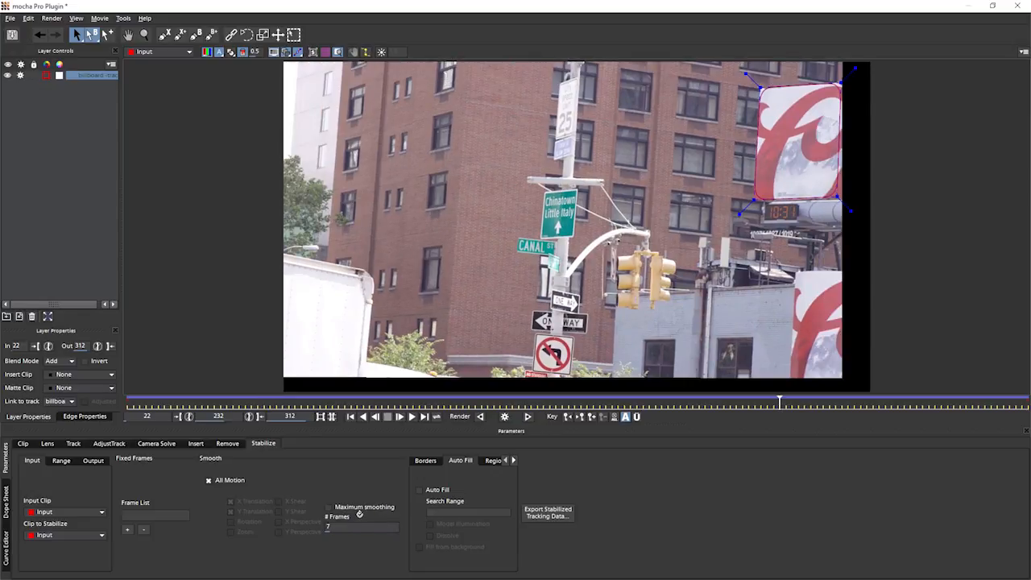
{"action": "left_click", "coordinate": [407, 416]}
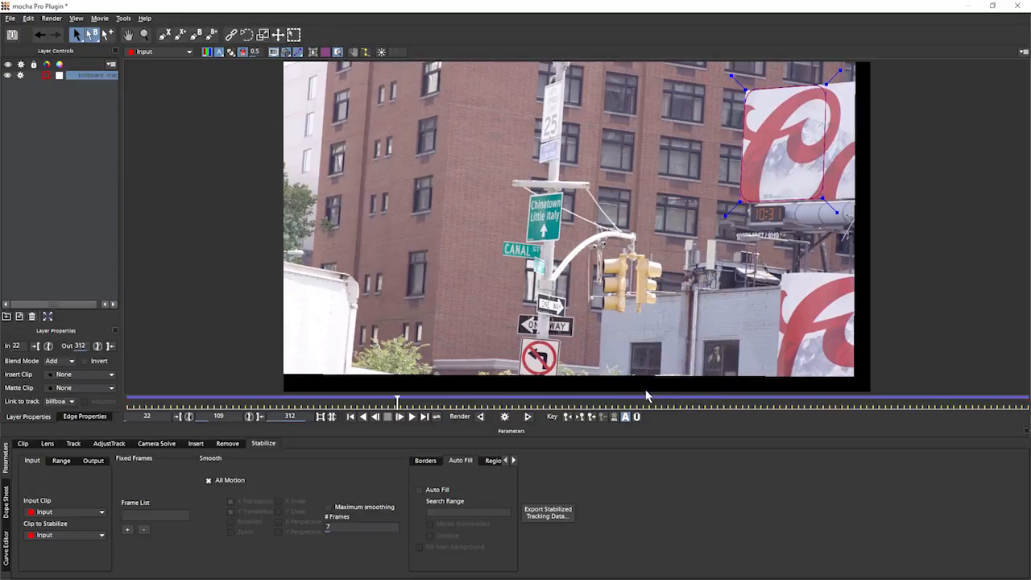
Add frames 36 and 312 to the list of fixed frames for the stabilization.
{"action": "left_click_drag", "start_coordinate": [394, 400], "coordinate": [169, 419]}
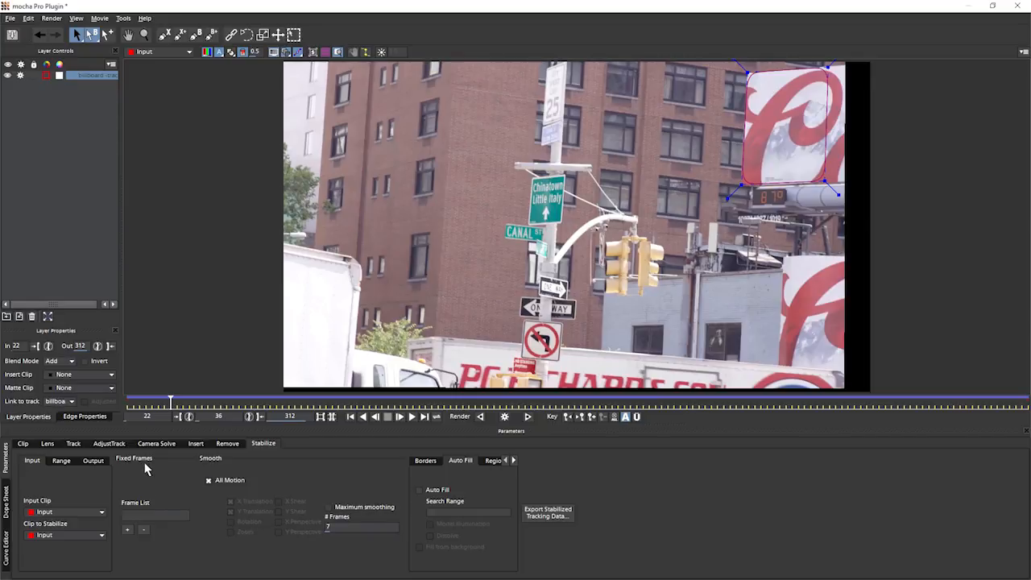
{"action": "left_click", "coordinate": [127, 530]}
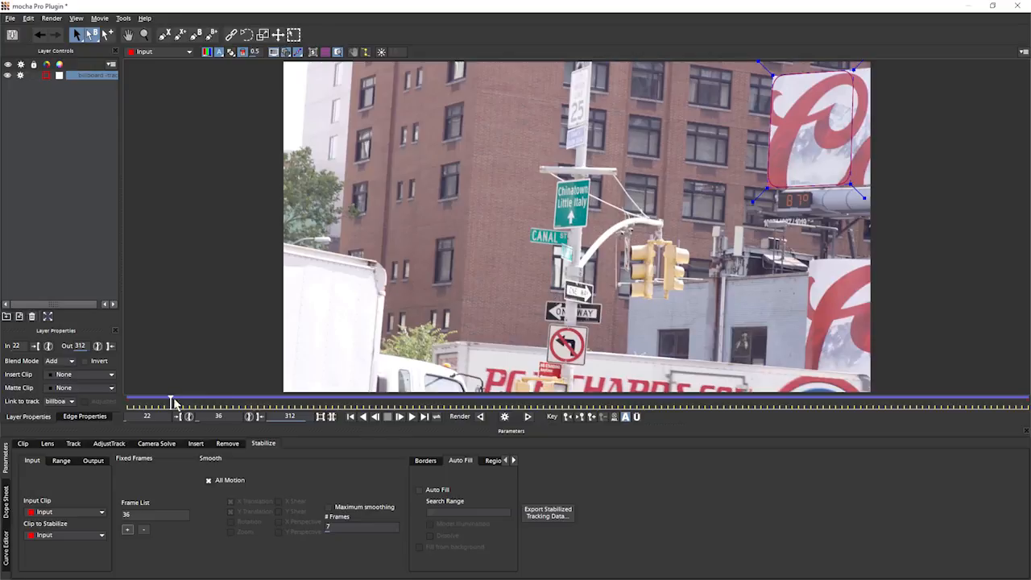
{"action": "left_click_drag", "start_coordinate": [170, 403], "coordinate": [1028, 400]}
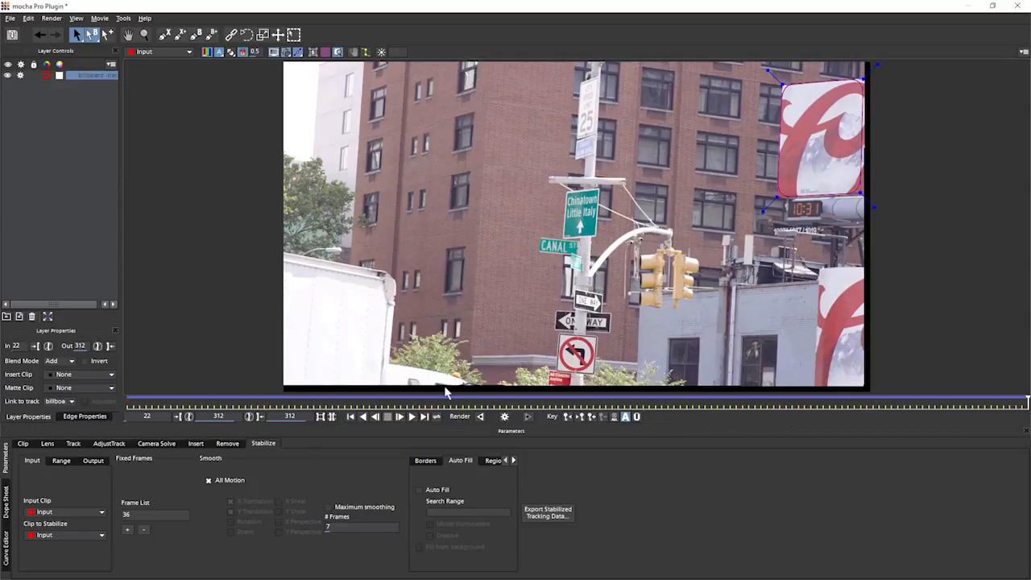
{"action": "left_click", "coordinate": [127, 531]}
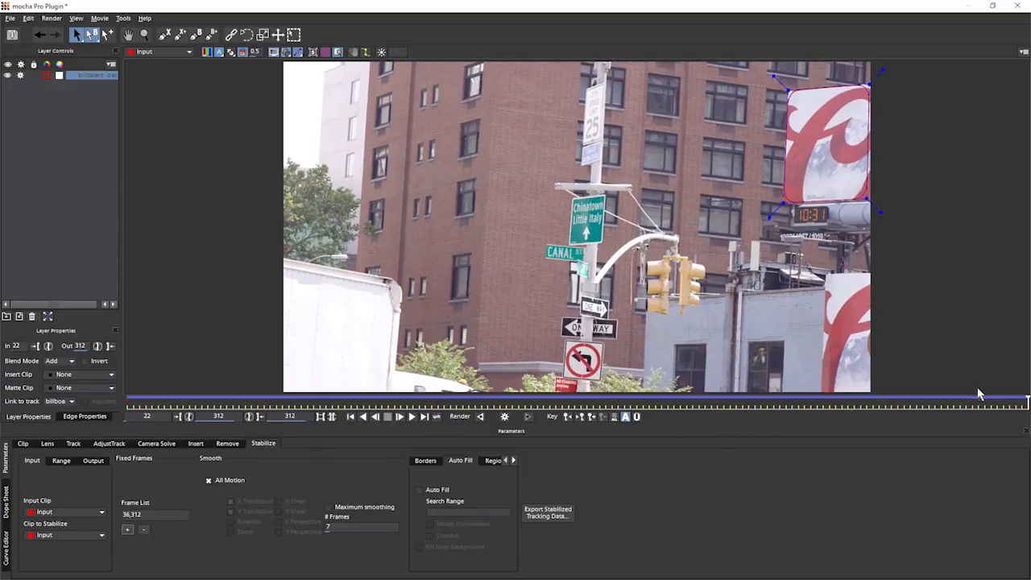
Scrub back through the clip and play it to check the stabilization between the fixed frames.
{"action": "left_click_drag", "start_coordinate": [1024, 402], "coordinate": [180, 400]}
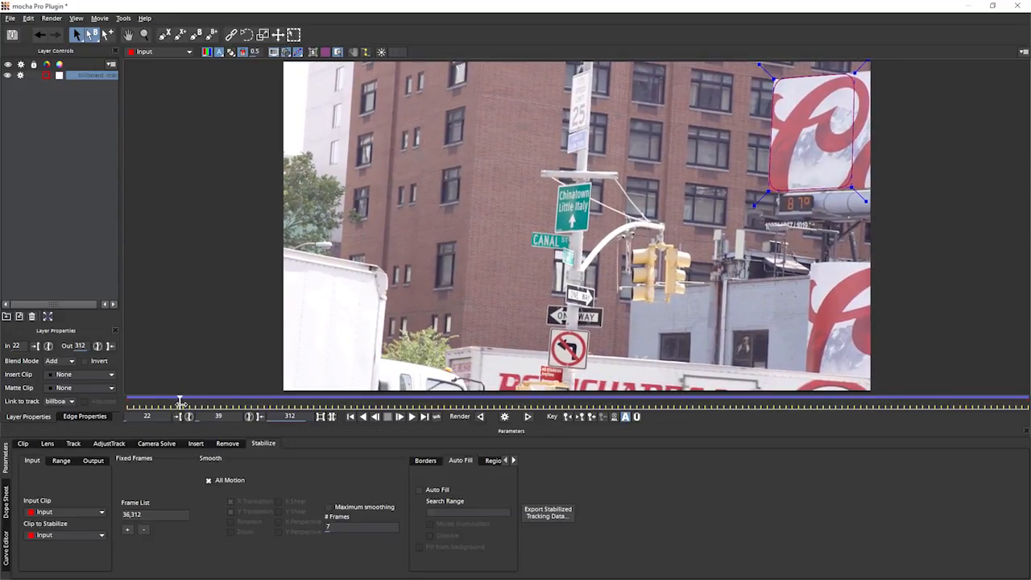
{"action": "left_click_drag", "start_coordinate": [182, 402], "coordinate": [372, 398]}
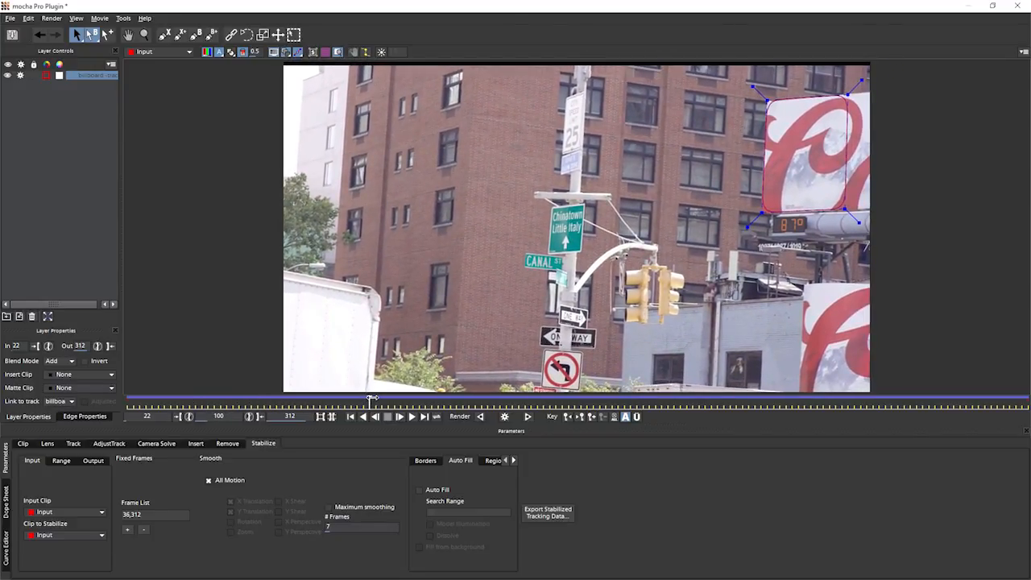
{"action": "left_click", "coordinate": [412, 418]}
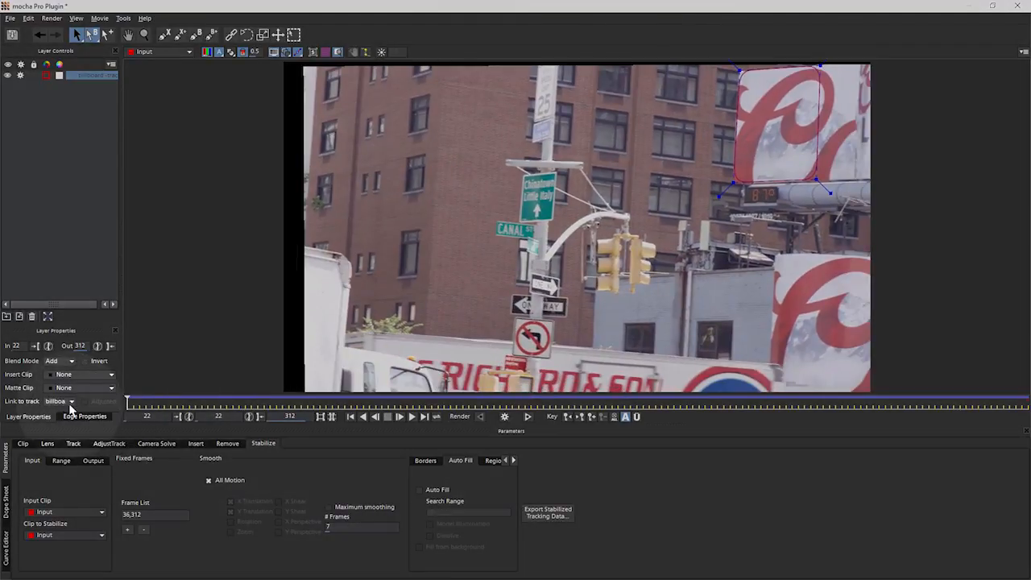
Add frame 22 to the fixed frame list and preview the stabilization up to frame 88.
{"action": "left_click", "coordinate": [127, 530]}
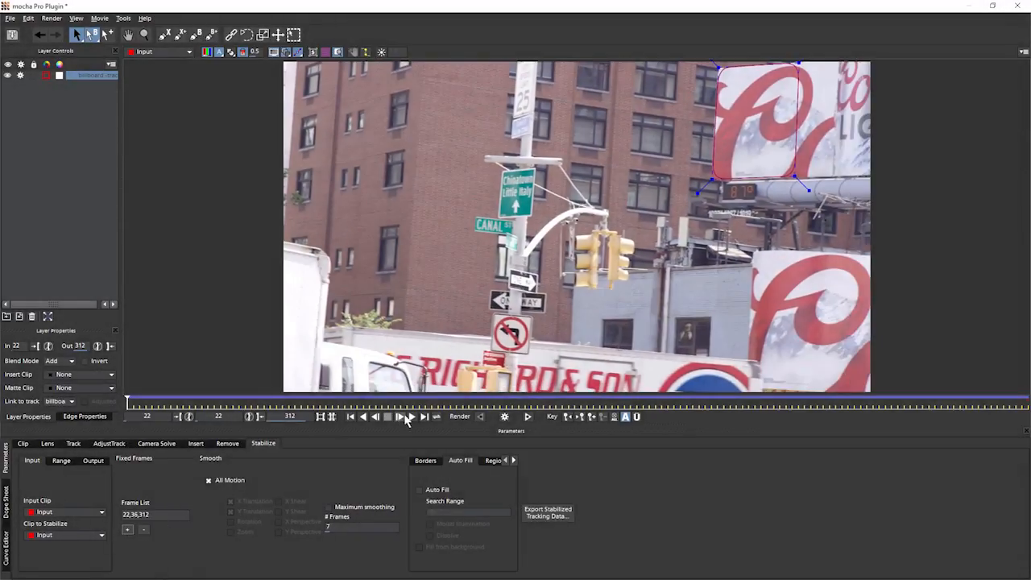
{"action": "left_click", "coordinate": [403, 417]}
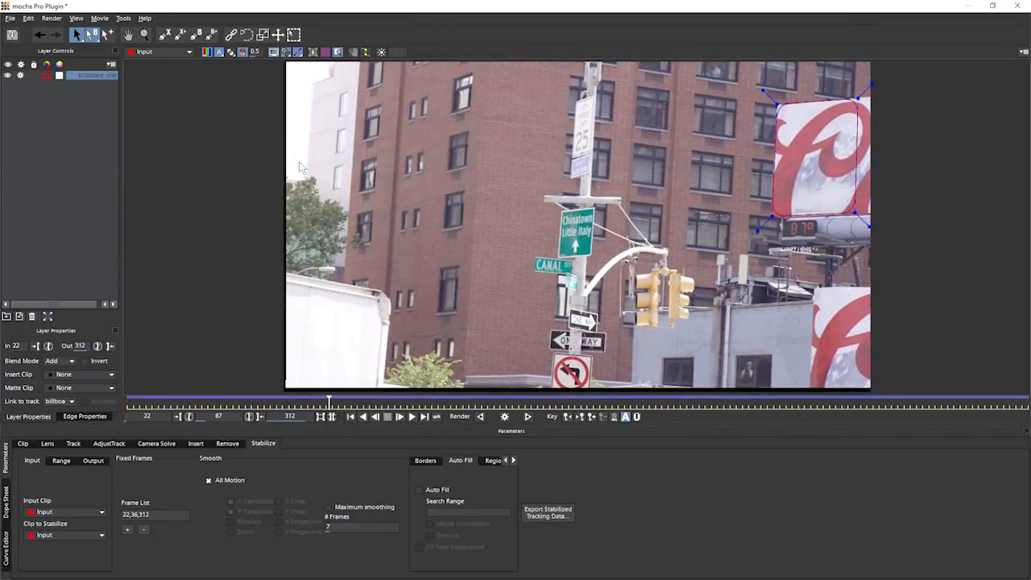
{"action": "key", "text": "Right"}
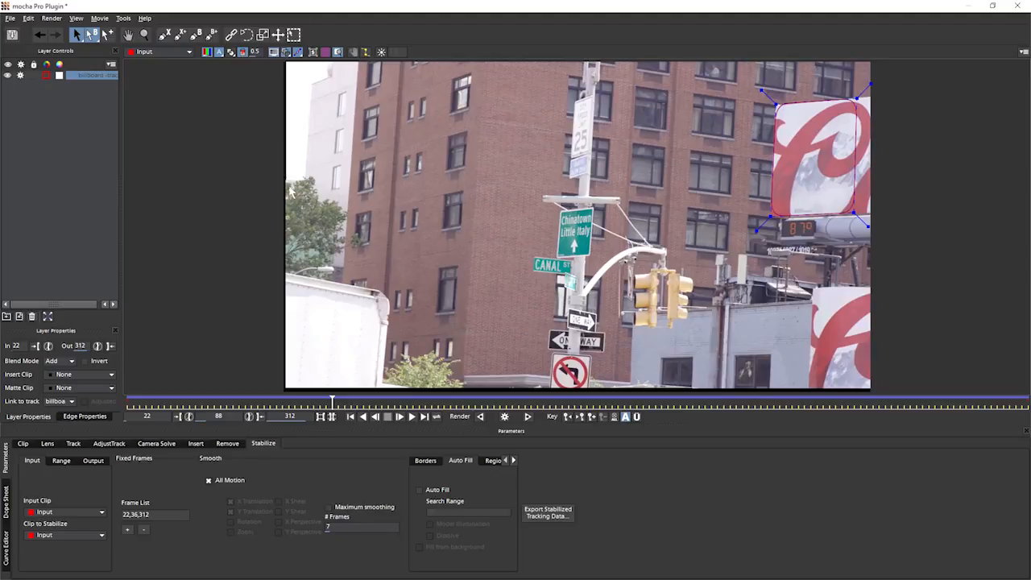
Compare the Centre and Zoom border options on frame 88, leaving only Centre enabled.
{"action": "left_click", "coordinate": [495, 461]}
{"action": "left_click", "coordinate": [447, 463]}
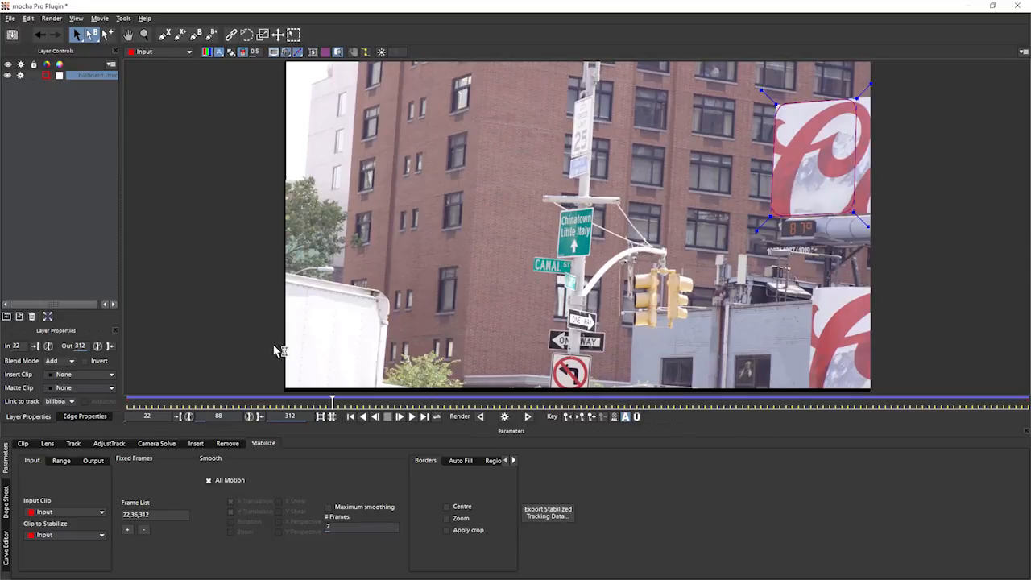
{"action": "left_click", "coordinate": [461, 507]}
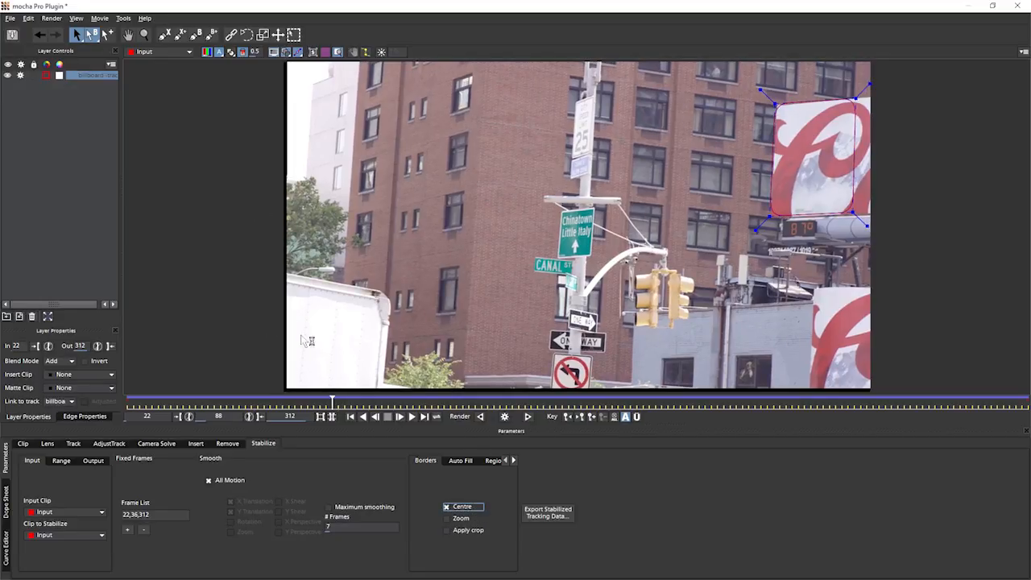
{"action": "left_click", "coordinate": [466, 507]}
{"action": "left_click", "coordinate": [464, 520]}
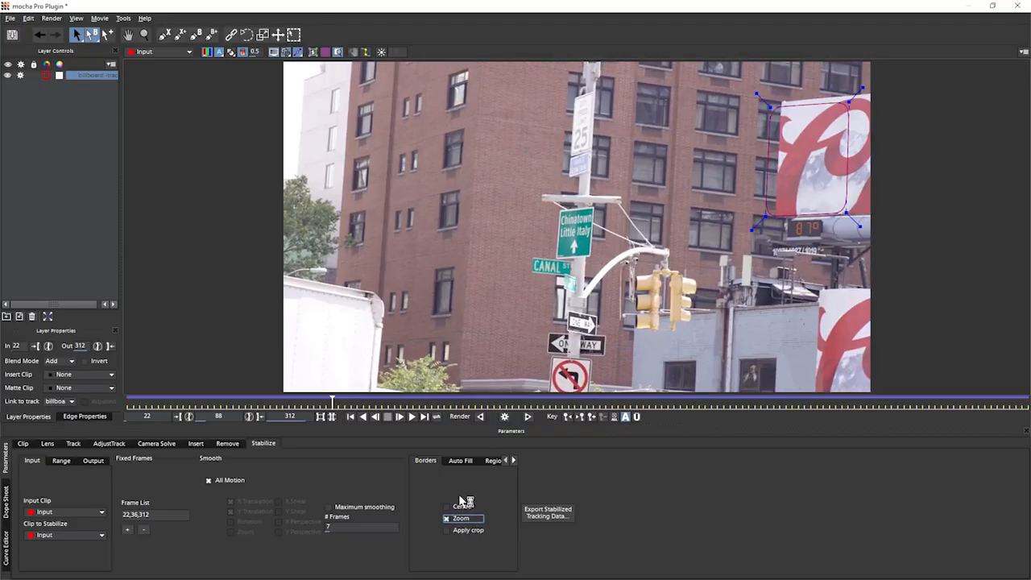
{"action": "left_click", "coordinate": [463, 509]}
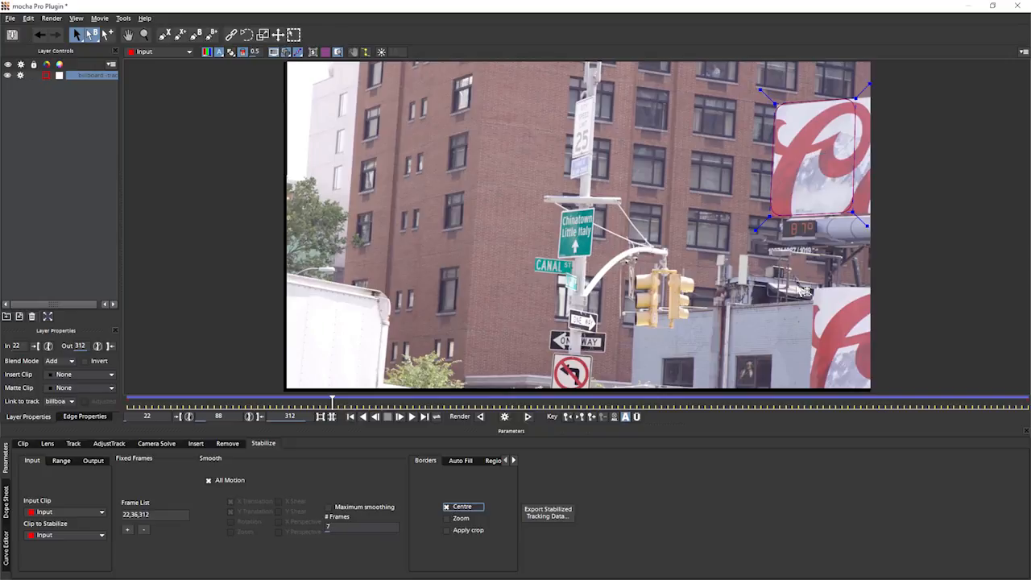
Try Zoom together with Centre, then switch to Apply crop as the only border option and render frame 88.
{"action": "left_click", "coordinate": [459, 519]}
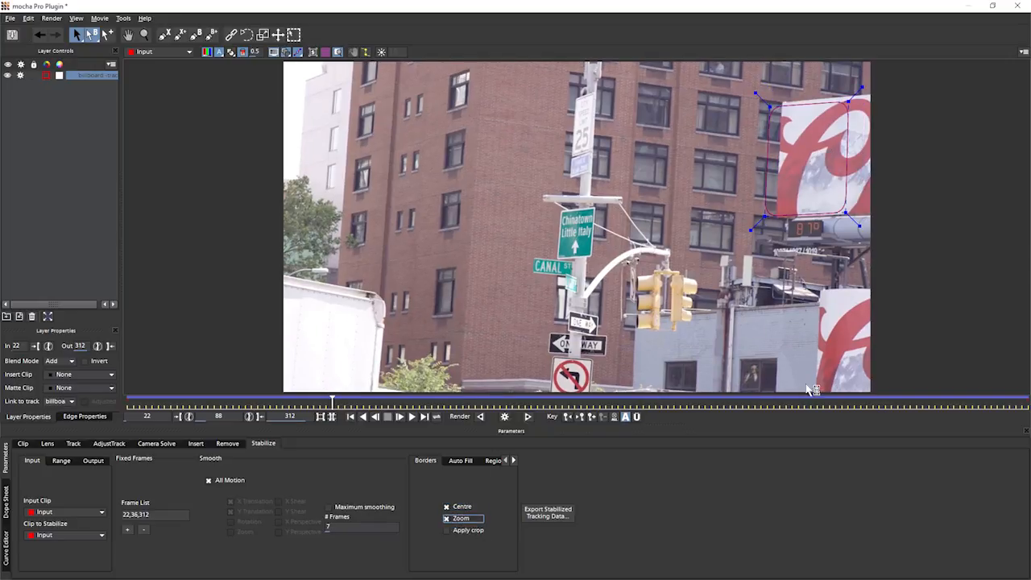
{"action": "left_click", "coordinate": [460, 519]}
{"action": "left_click", "coordinate": [459, 508]}
{"action": "left_click", "coordinate": [448, 531]}
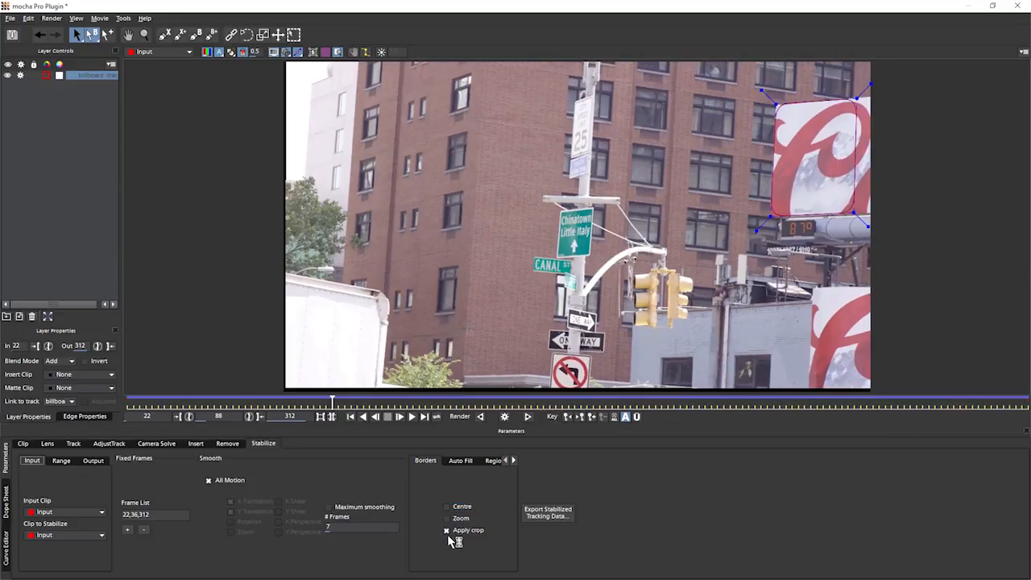
{"action": "left_click", "coordinate": [505, 416]}
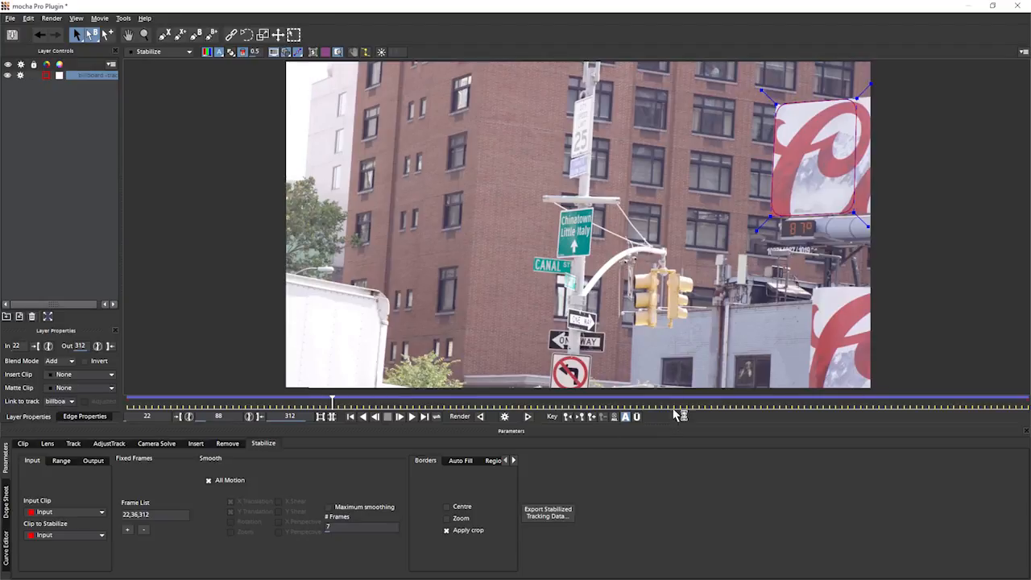
Preview the clip with Centre and Zoom borders enabled, then go back to frame 88 with all border options off.
{"action": "left_click", "coordinate": [449, 506]}
{"action": "left_click", "coordinate": [449, 519]}
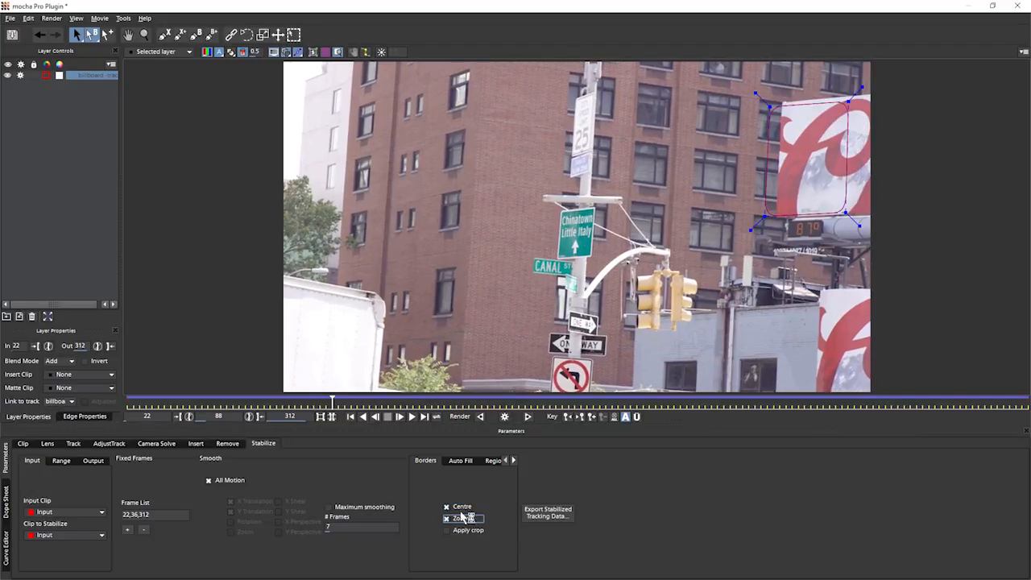
{"action": "left_click", "coordinate": [399, 416]}
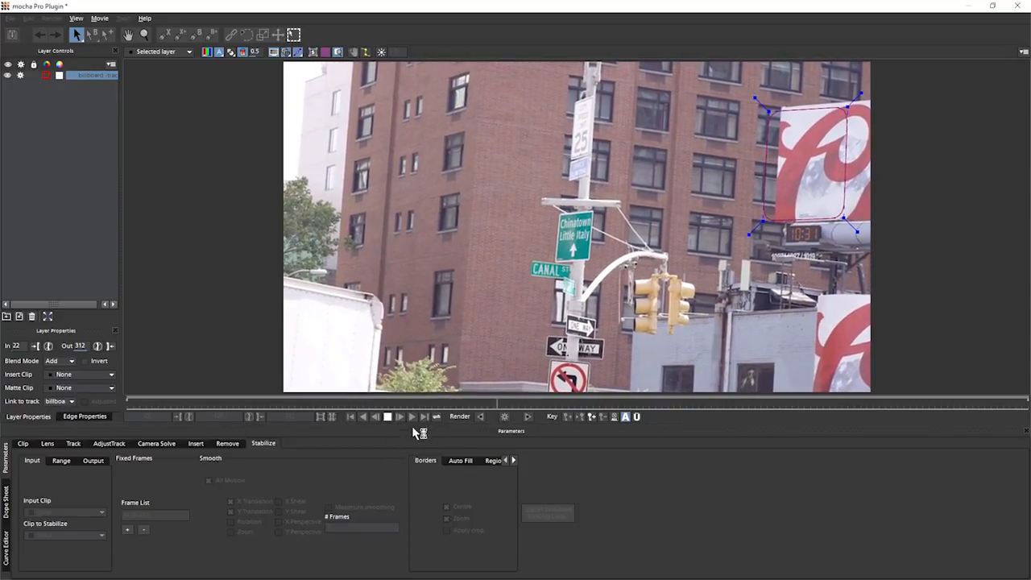
{"action": "left_click", "coordinate": [388, 417]}
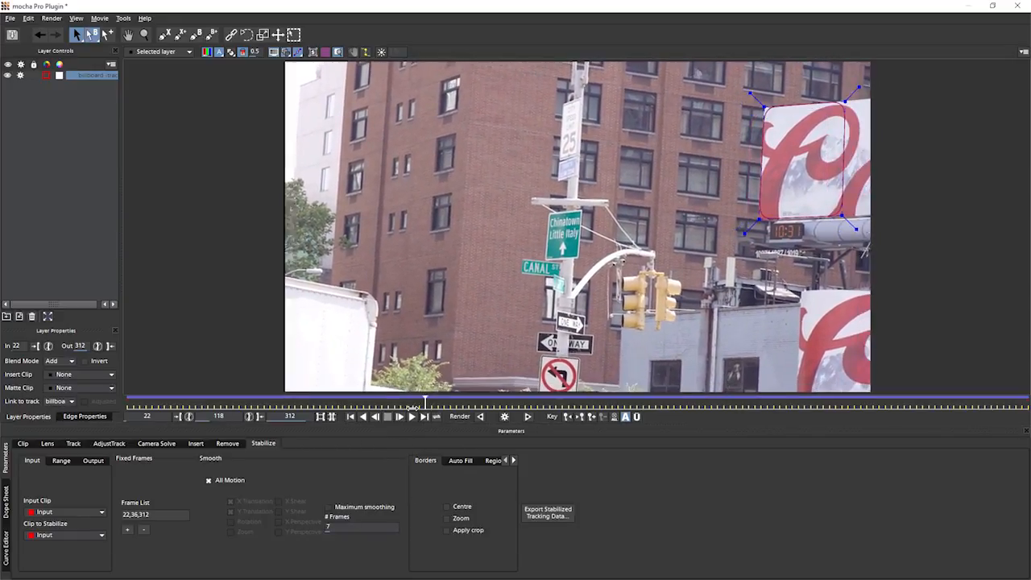
{"action": "left_click_drag", "start_coordinate": [357, 410], "coordinate": [331, 426]}
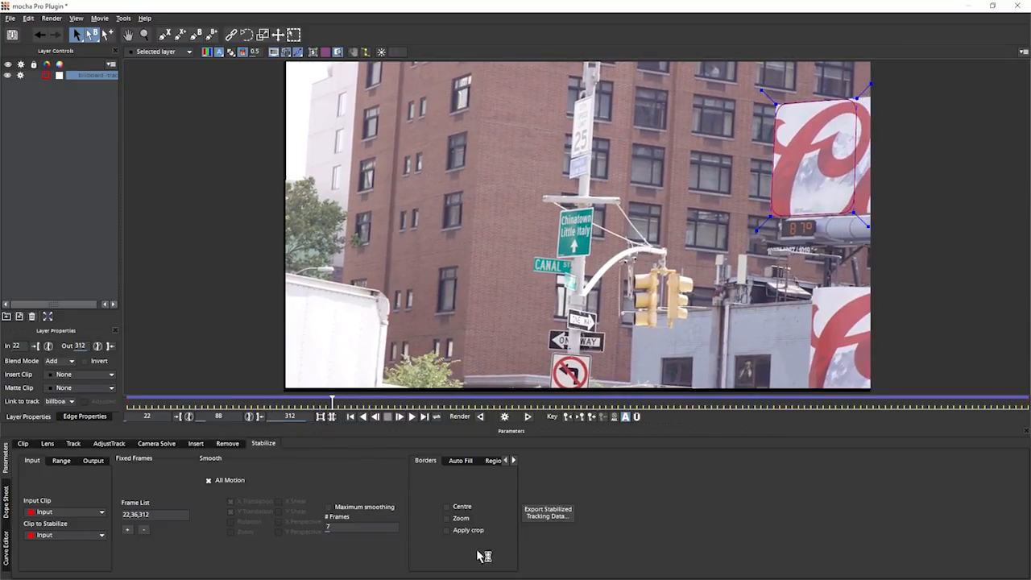
Render frame 88 with Apply crop enabled and compare the Stabilize clip against the Selected layer view.
{"action": "left_click", "coordinate": [470, 538]}
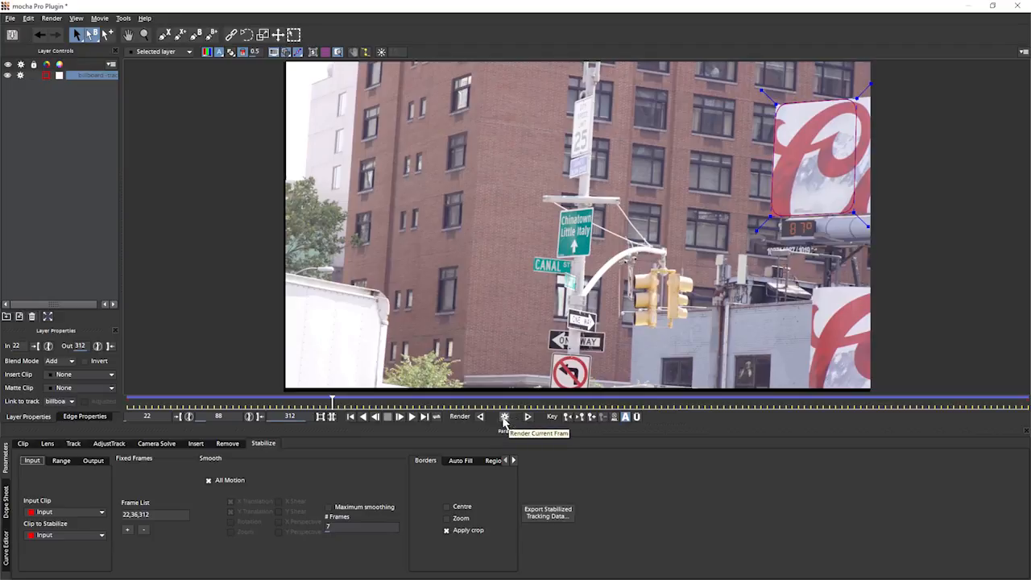
{"action": "left_click", "coordinate": [504, 418]}
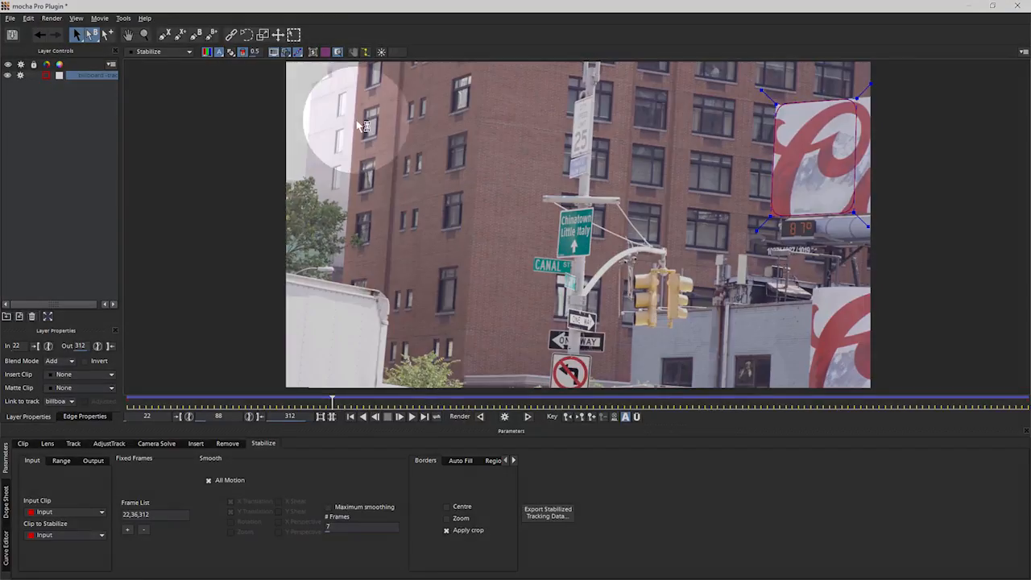
{"action": "left_click", "coordinate": [179, 54]}
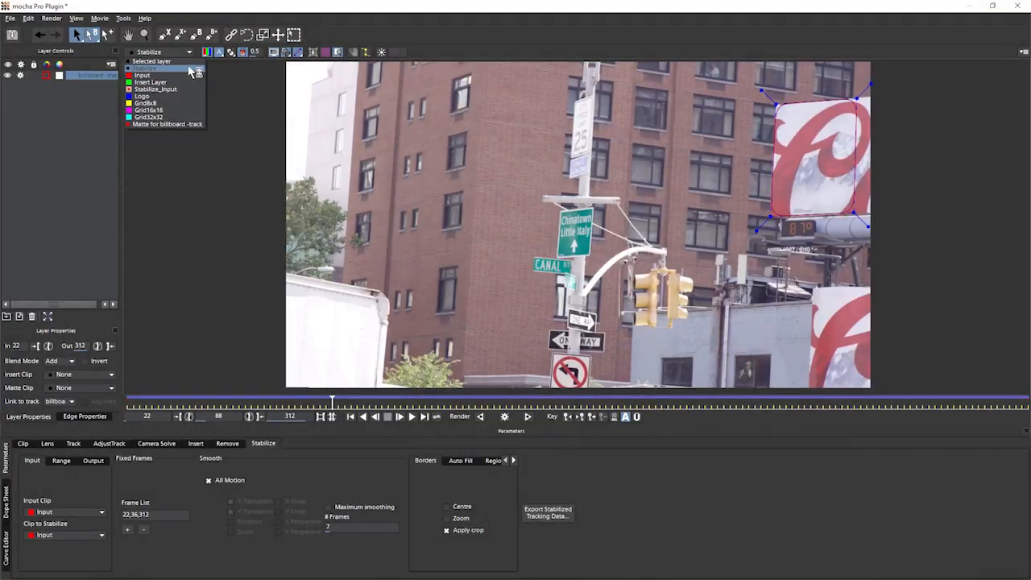
{"action": "left_click", "coordinate": [193, 70]}
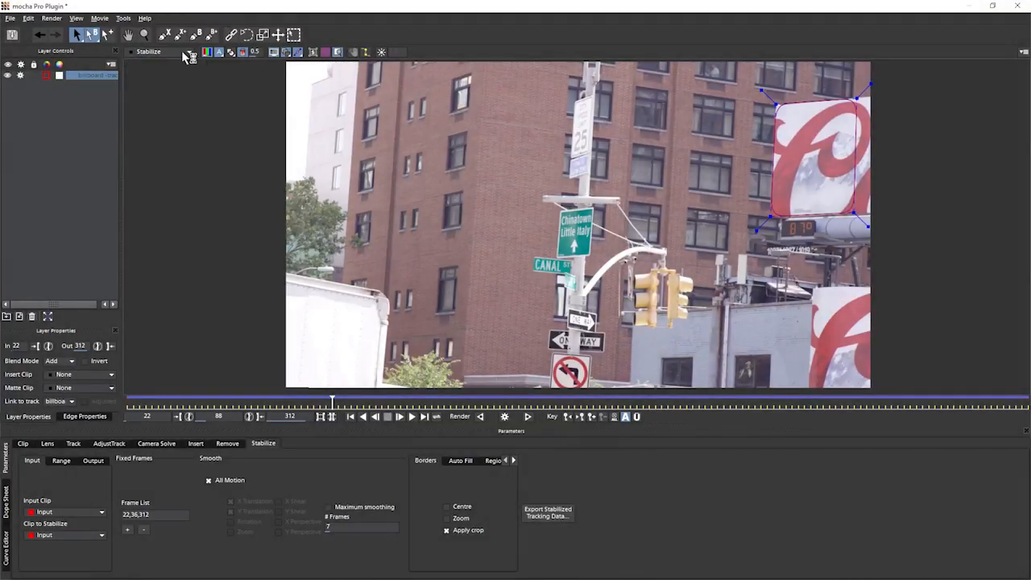
{"action": "left_click", "coordinate": [189, 54]}
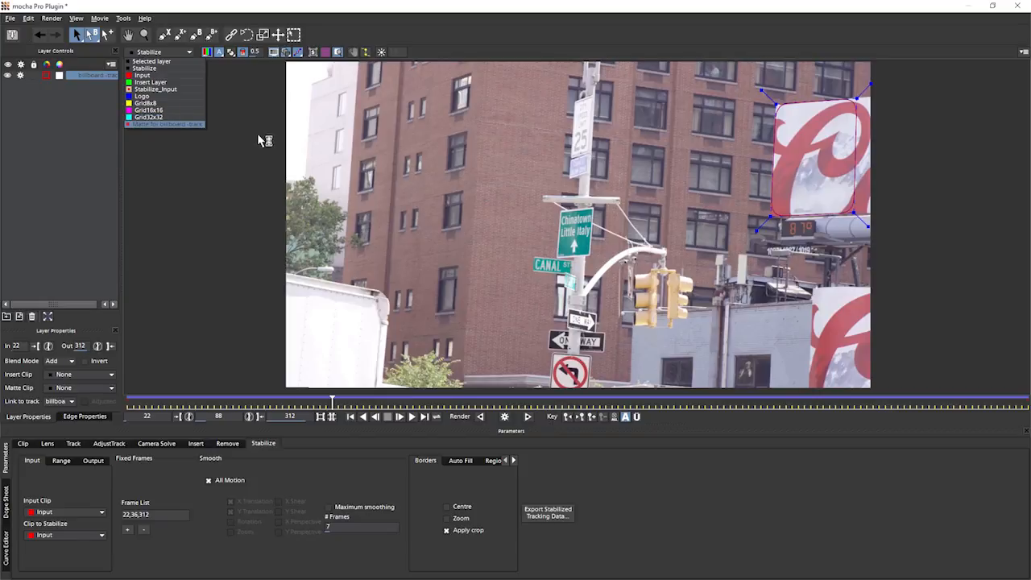
{"action": "left_click", "coordinate": [178, 62]}
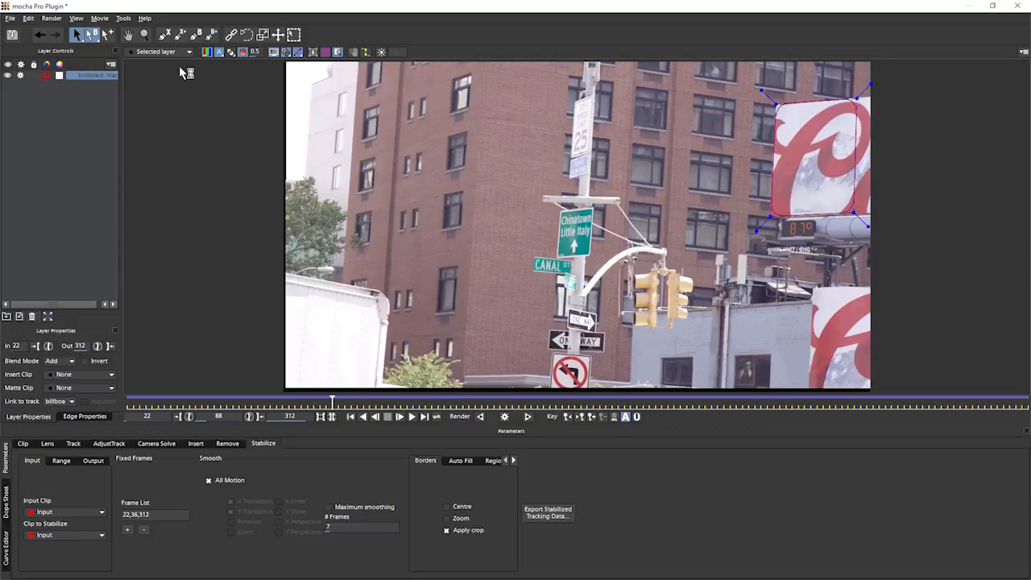
{"action": "left_click", "coordinate": [161, 51]}
{"action": "left_click", "coordinate": [197, 74]}
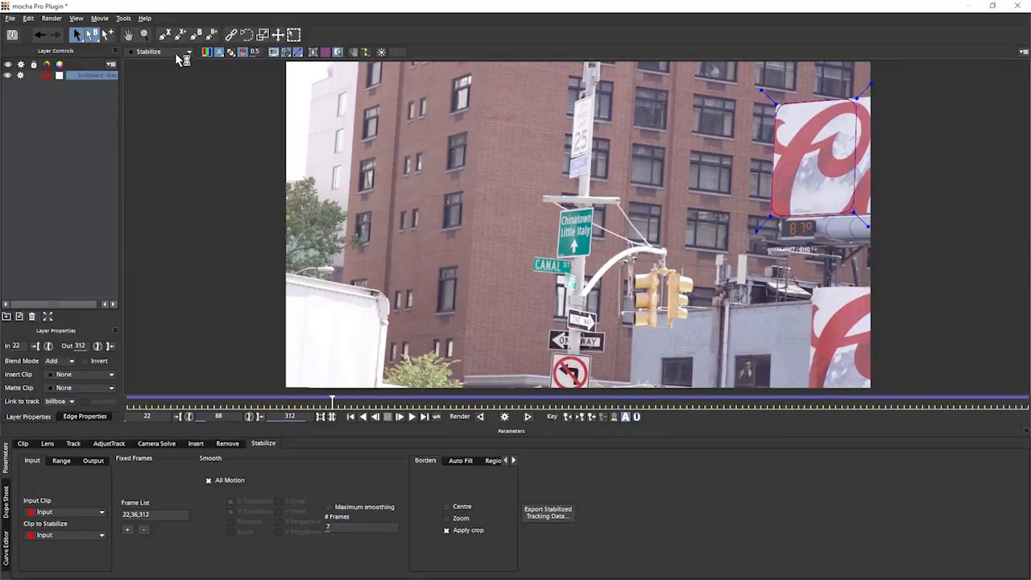
Examine the Stabilize_Input, Logo, Grid8x8 and billboard matte clips in the viewer, ending on the Selected layer view.
{"action": "left_click", "coordinate": [177, 54]}
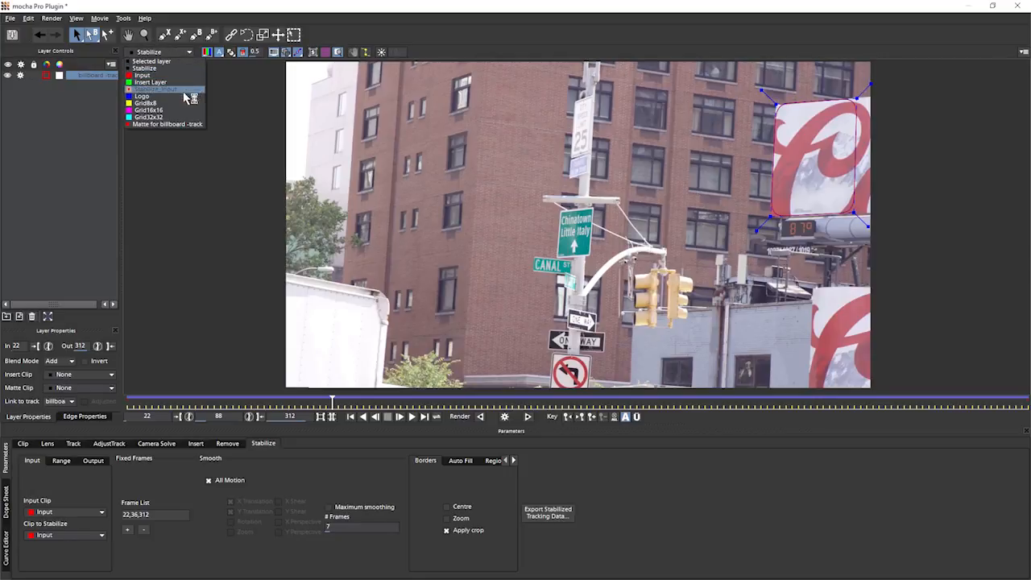
{"action": "left_click", "coordinate": [185, 90]}
{"action": "left_click", "coordinate": [161, 52]}
{"action": "left_click", "coordinate": [141, 96]}
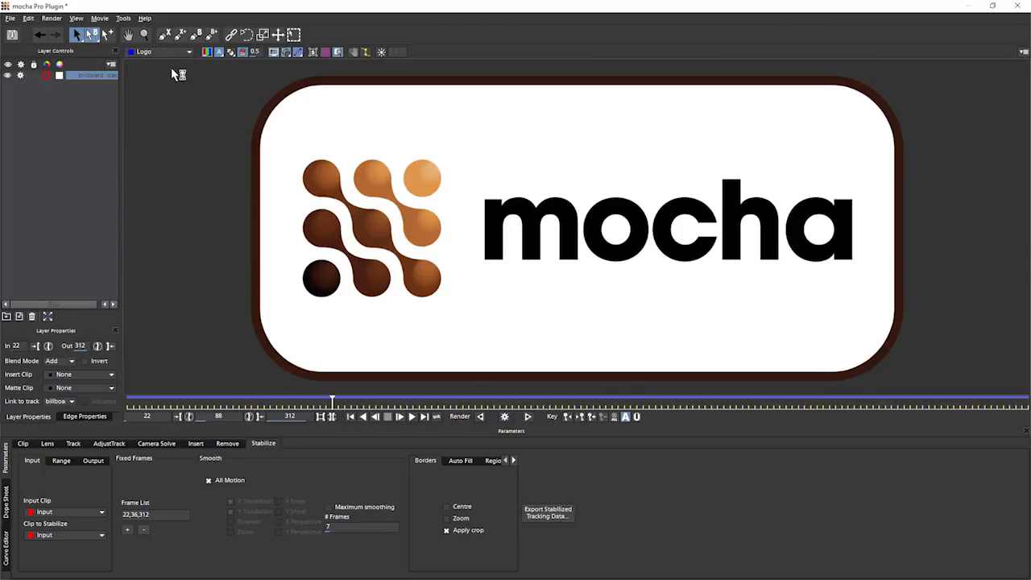
{"action": "left_click", "coordinate": [161, 52]}
{"action": "left_click", "coordinate": [167, 104]}
{"action": "left_click", "coordinate": [171, 52]}
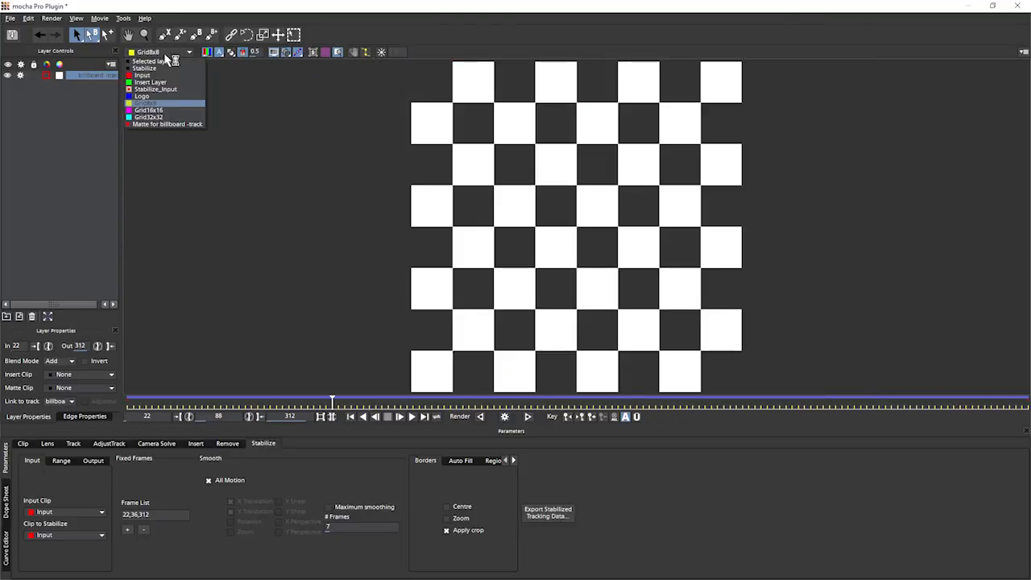
{"action": "left_click", "coordinate": [175, 125]}
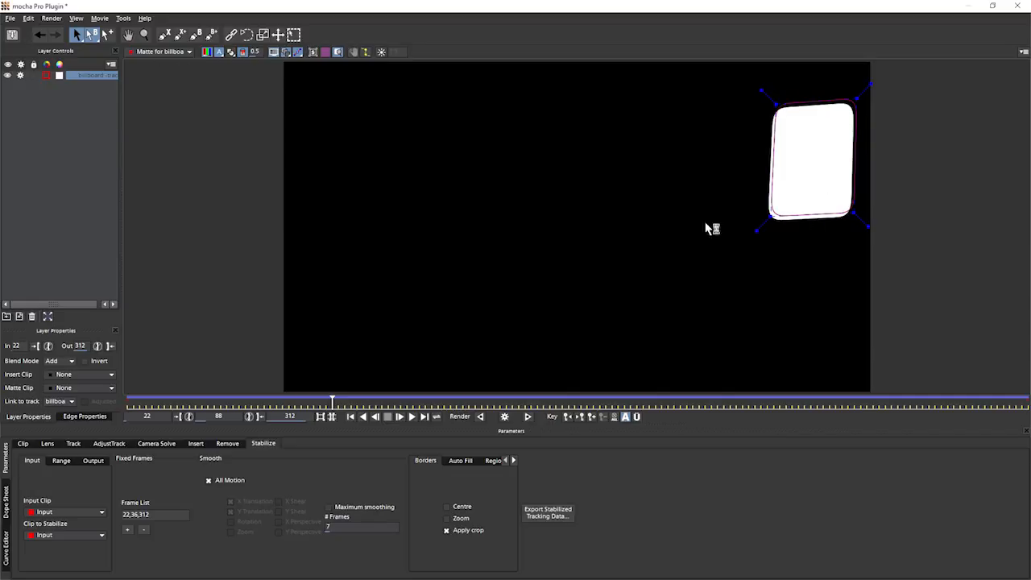
{"action": "left_click", "coordinate": [171, 54]}
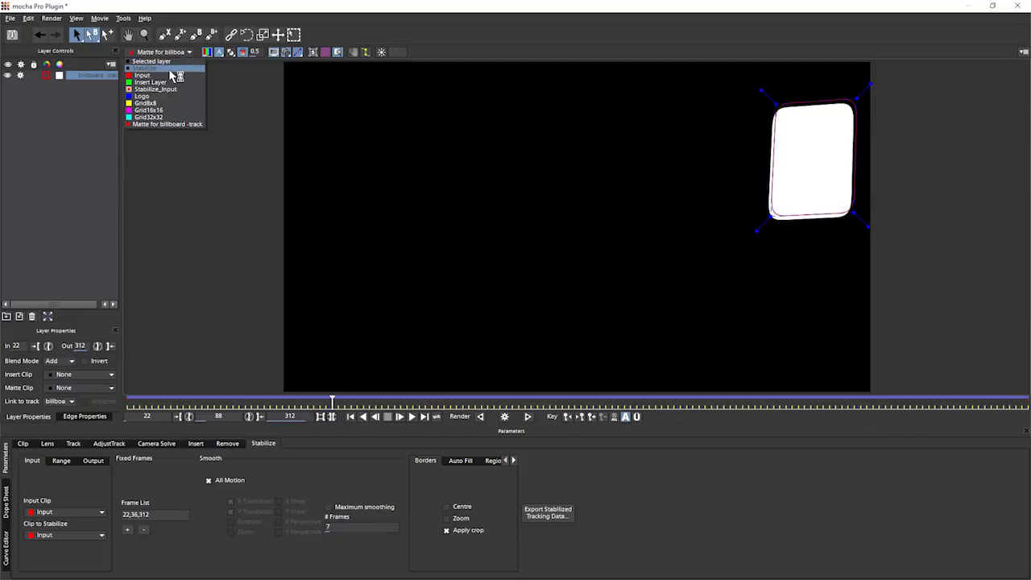
{"action": "left_click", "coordinate": [178, 62]}
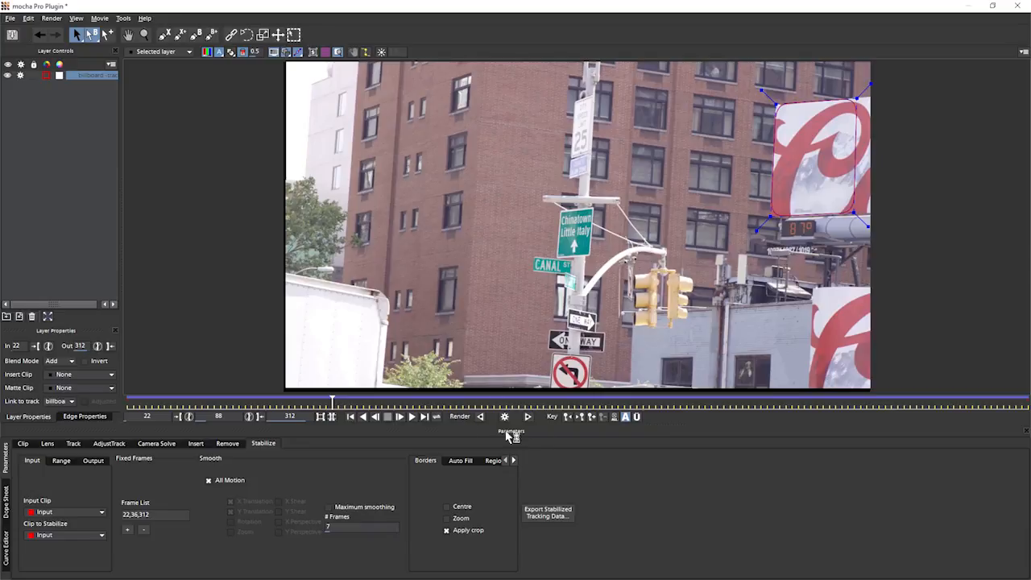
Replace Apply crop with the Centre and Zoom border options and play the stabilized clip.
{"action": "left_click", "coordinate": [445, 531]}
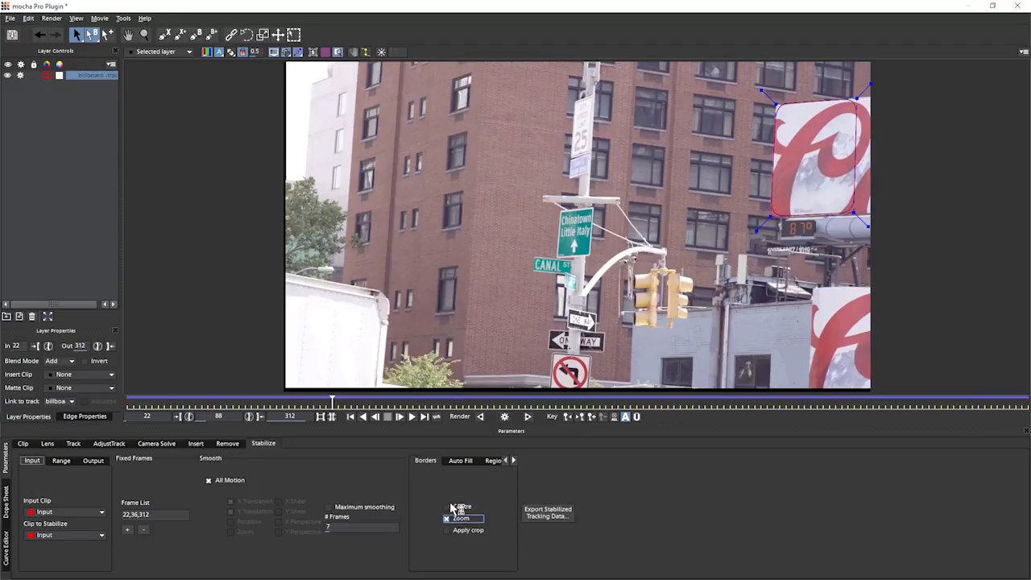
{"action": "left_click", "coordinate": [447, 506]}
{"action": "left_click", "coordinate": [411, 416]}
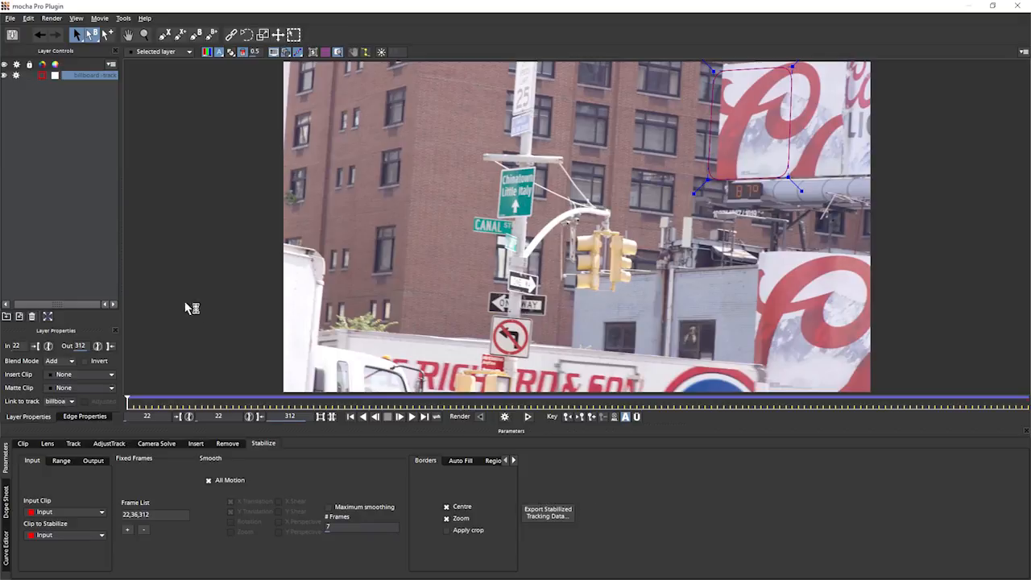
Export the project to the mocha projects folder as "07 stabilize 1.mocha".
{"action": "left_click", "coordinate": [11, 17]}
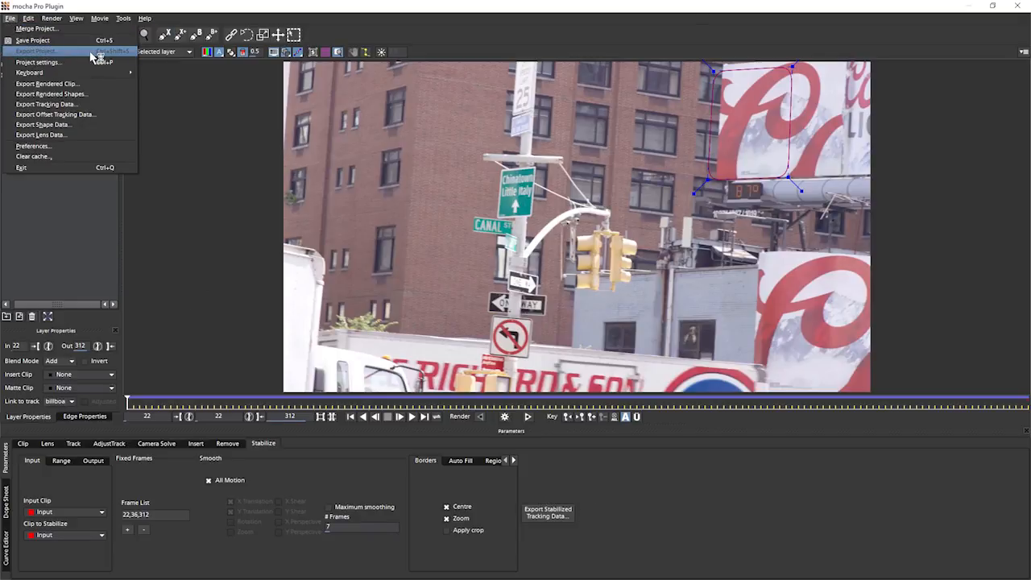
{"action": "left_click", "coordinate": [88, 52]}
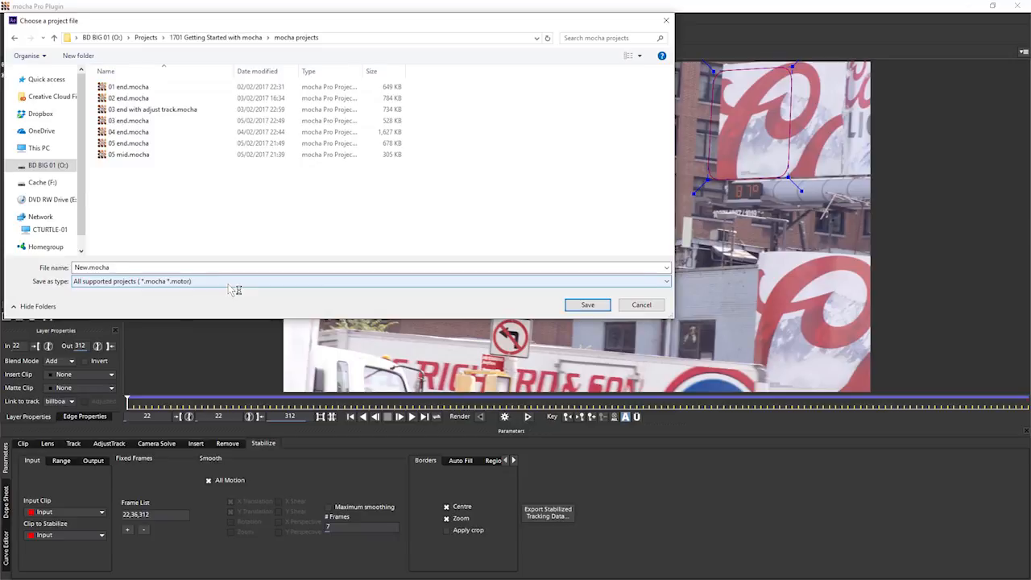
{"action": "double_click", "coordinate": [84, 268]}
{"action": "left_click_drag", "start_coordinate": [85, 269], "coordinate": [36, 278]}
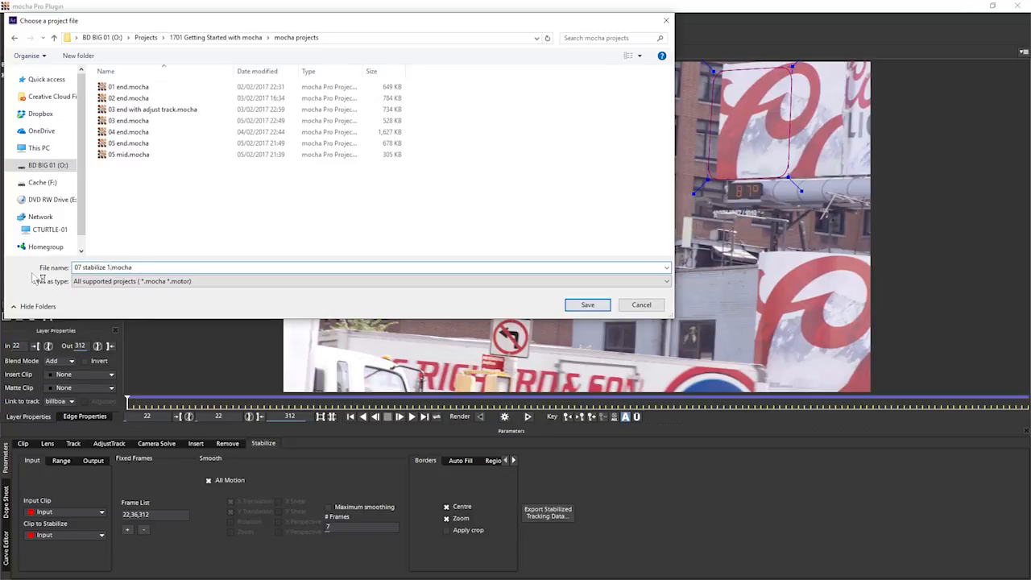
{"action": "key", "text": "Return"}
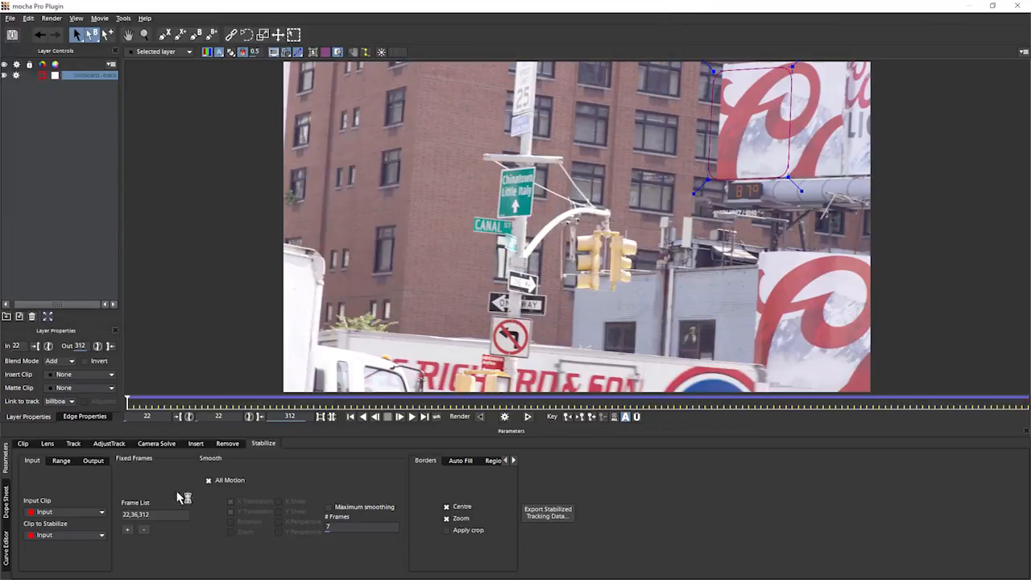
Remove frames 22, 36 and 312 from the fixed frame list and set the smoothing to 15 frames.
{"action": "left_click", "coordinate": [144, 529]}
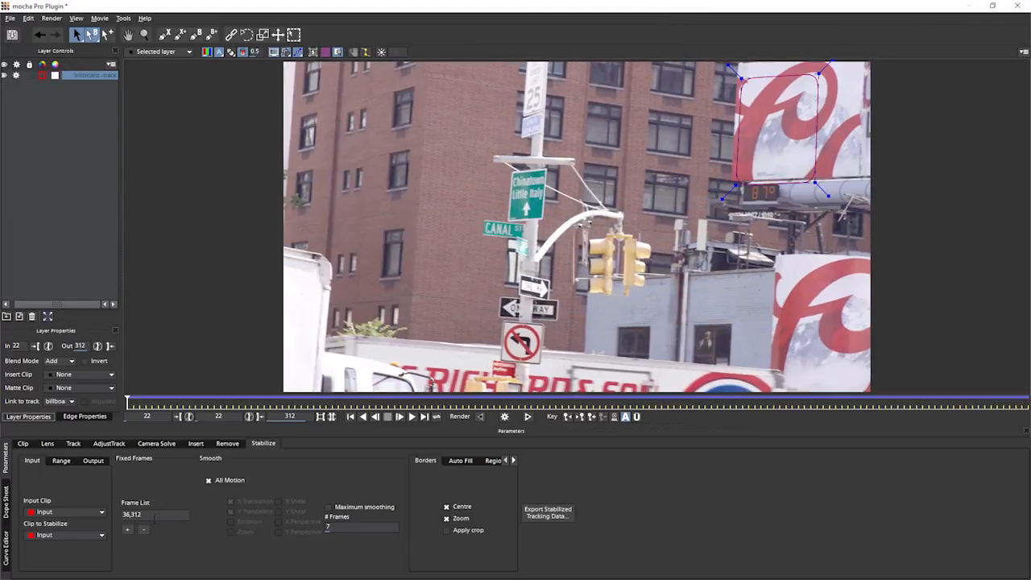
{"action": "left_click_drag", "start_coordinate": [154, 515], "coordinate": [87, 515]}
{"action": "left_click_drag", "start_coordinate": [164, 401], "coordinate": [646, 416]}
{"action": "left_click", "coordinate": [144, 529]}
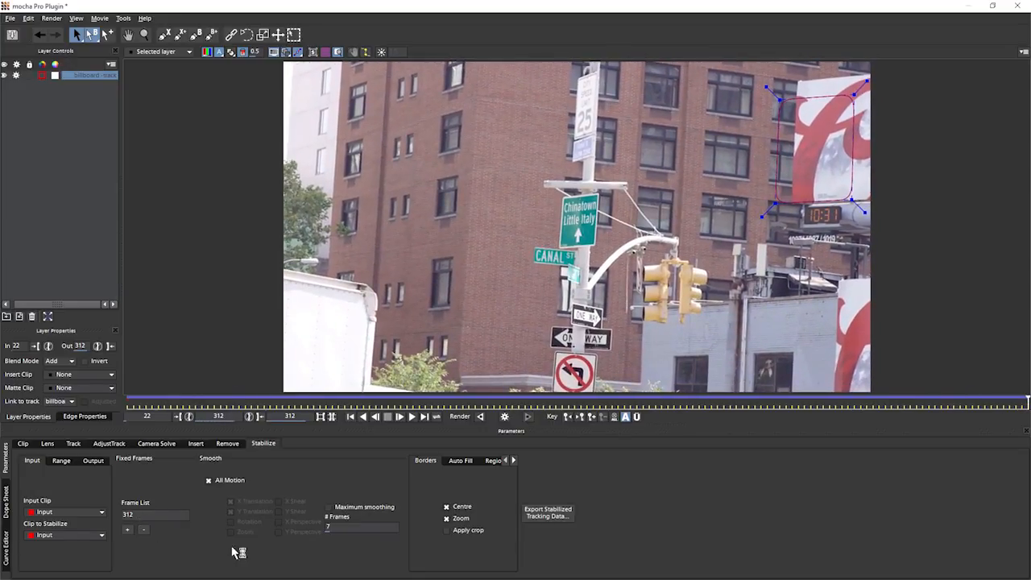
{"action": "left_click", "coordinate": [144, 529]}
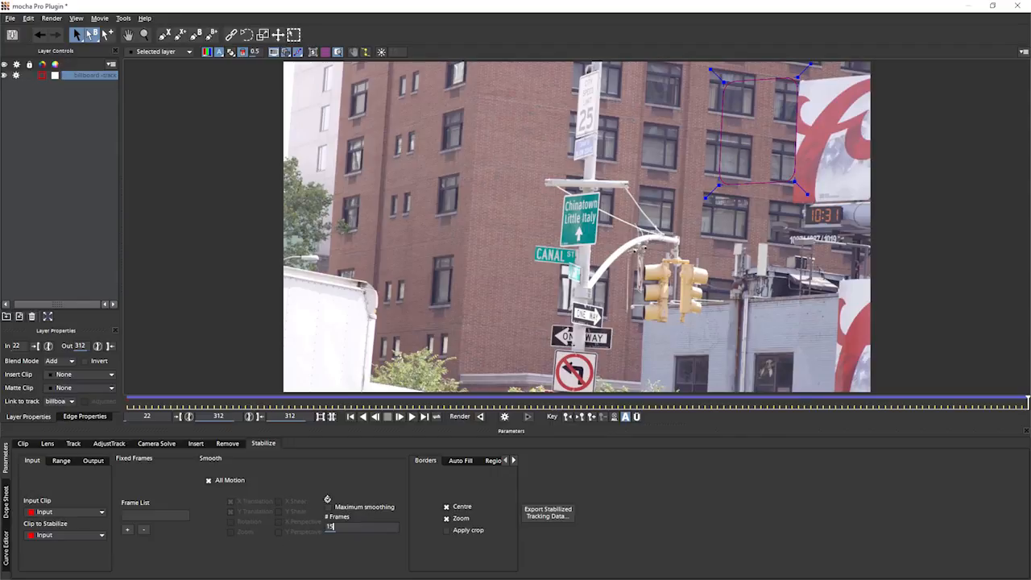
{"action": "key", "text": "Return"}
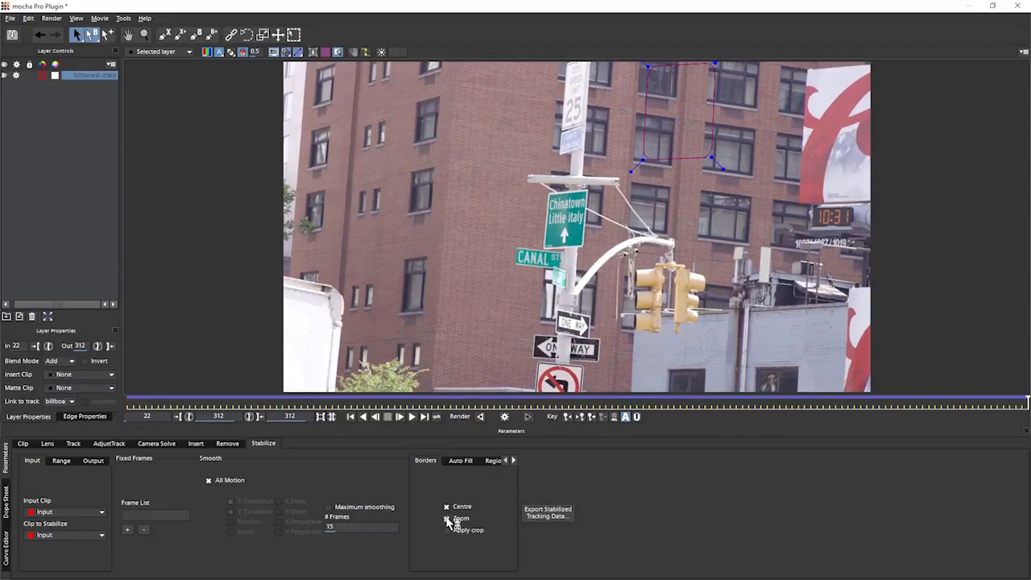
Turn off Centre and Zoom in favour of Auto Fill, and render frame 65 with the layer outlines hidden.
{"action": "left_click", "coordinate": [448, 519]}
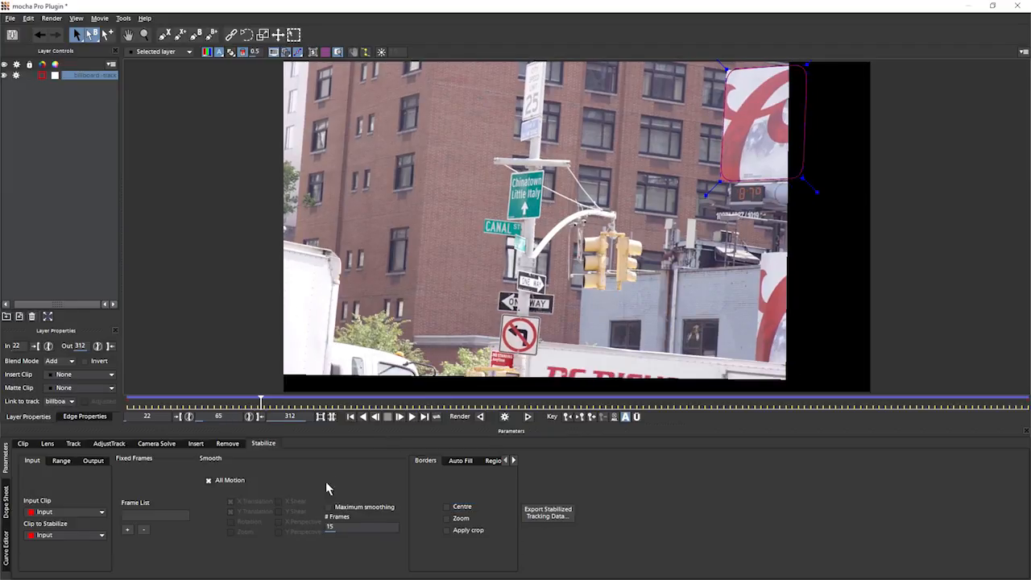
{"action": "left_click", "coordinate": [476, 465]}
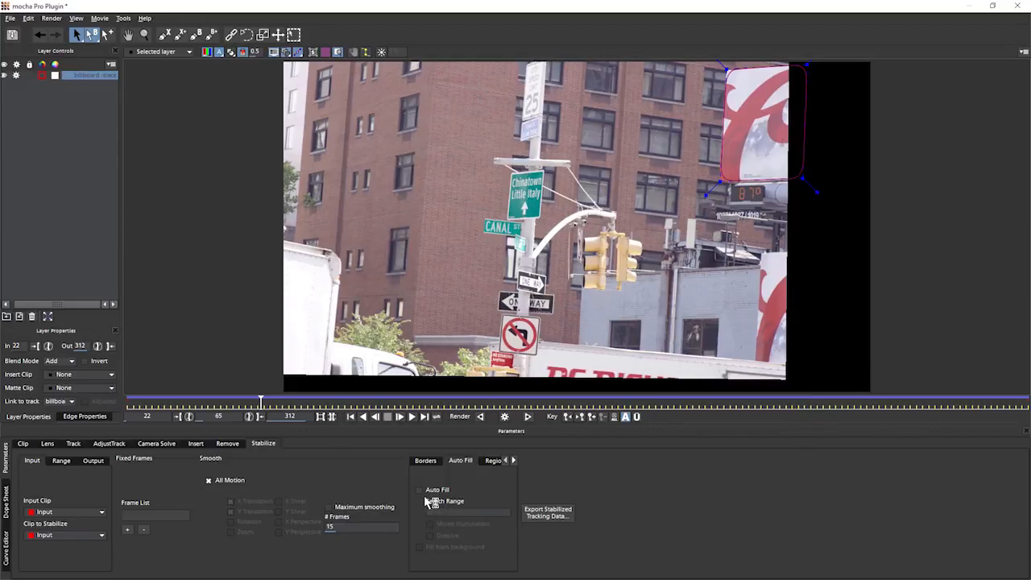
{"action": "left_click", "coordinate": [419, 489]}
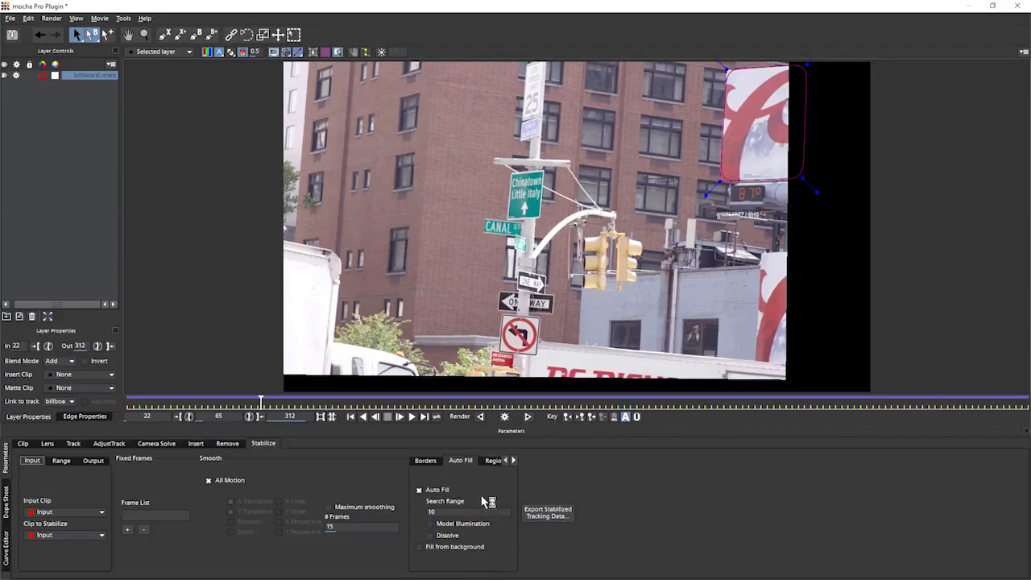
{"action": "left_click", "coordinate": [513, 417]}
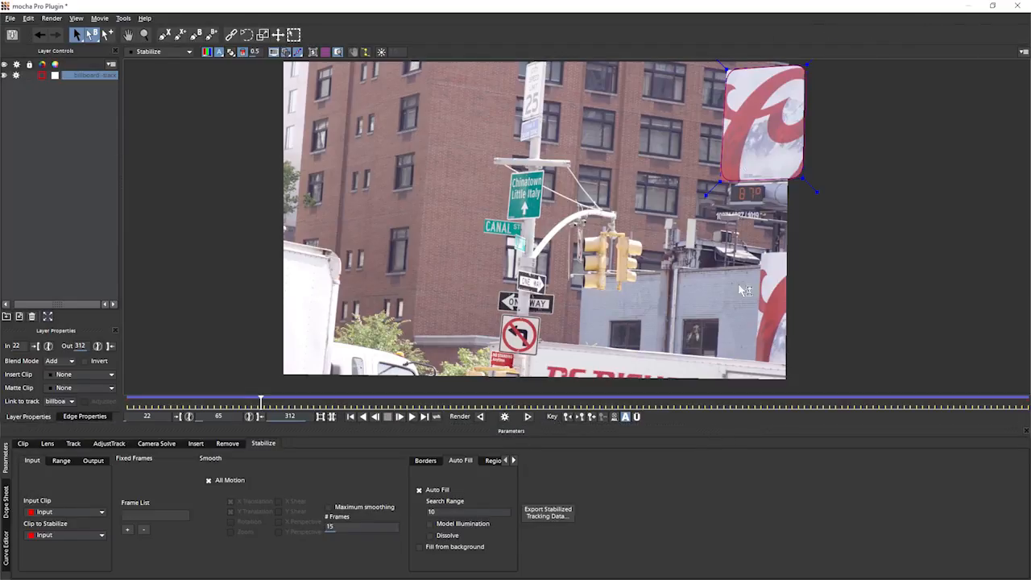
{"action": "left_click", "coordinate": [290, 53]}
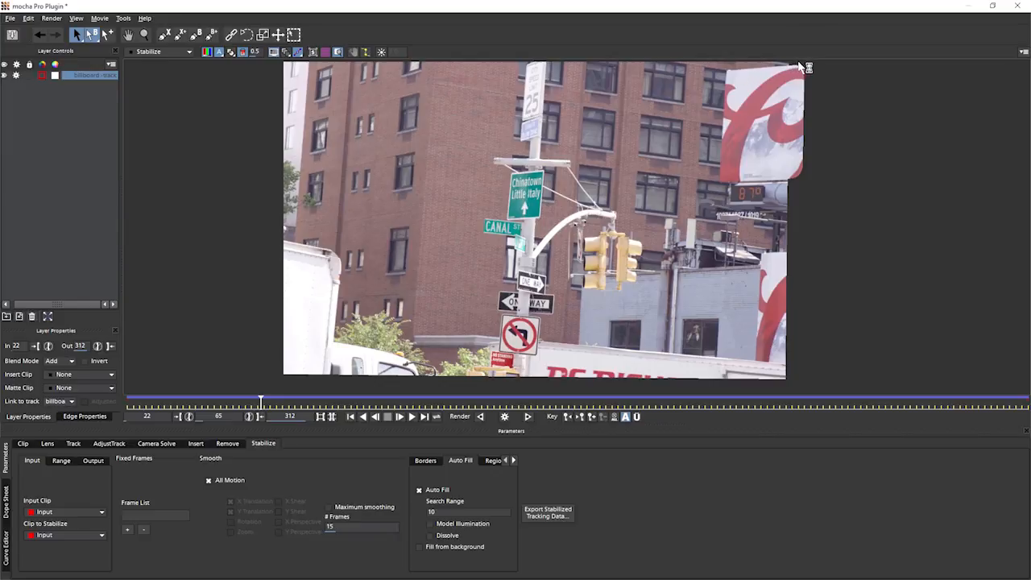
Show the billboard layer's outline, enable Überkey, and pull the shape's lower-right corner down towards the second billboard at frame 65.
{"action": "left_click", "coordinate": [298, 53]}
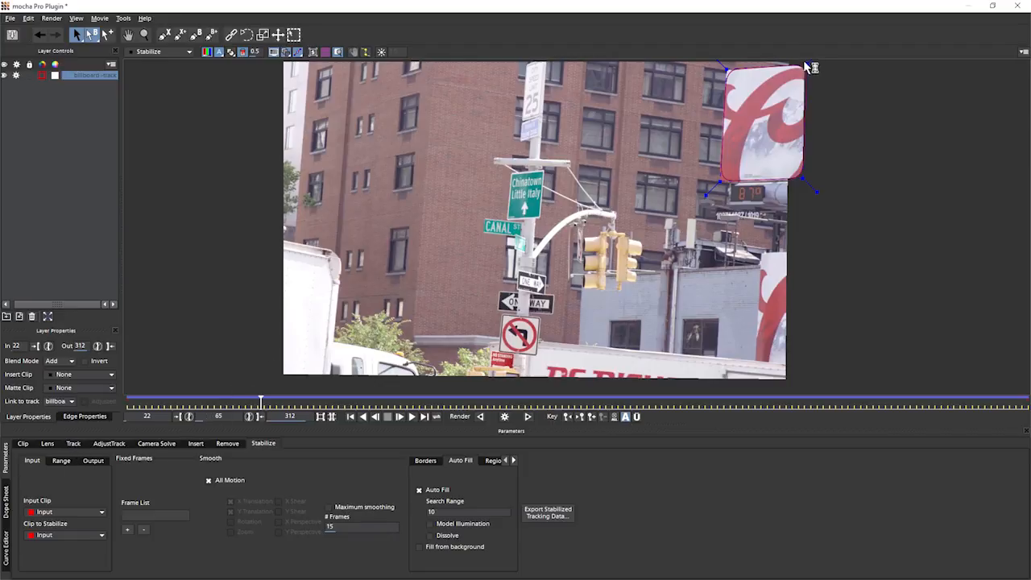
{"action": "key", "text": "t"}
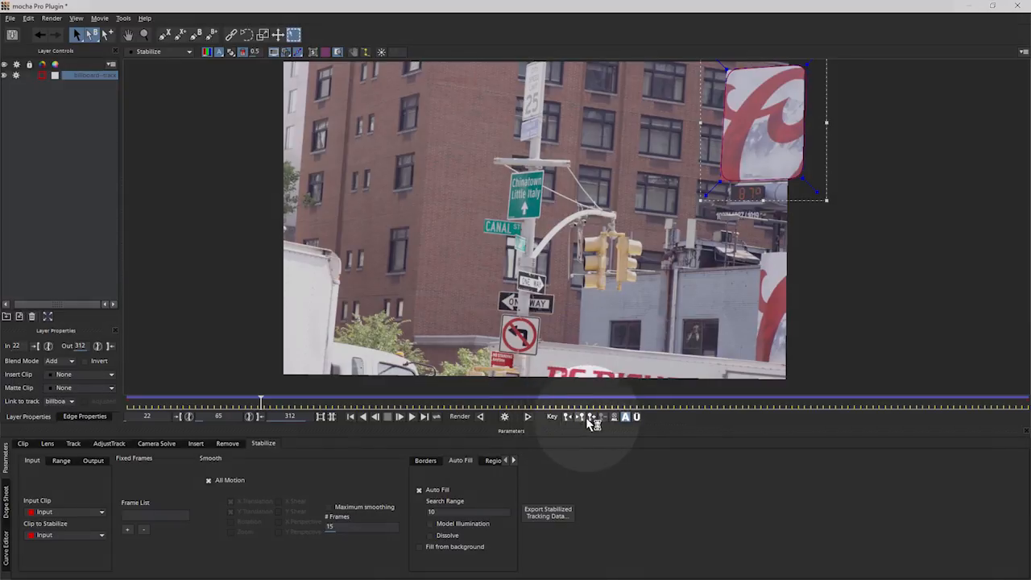
{"action": "left_click", "coordinate": [637, 417]}
{"action": "left_click_drag", "start_coordinate": [806, 181], "coordinate": [806, 328]}
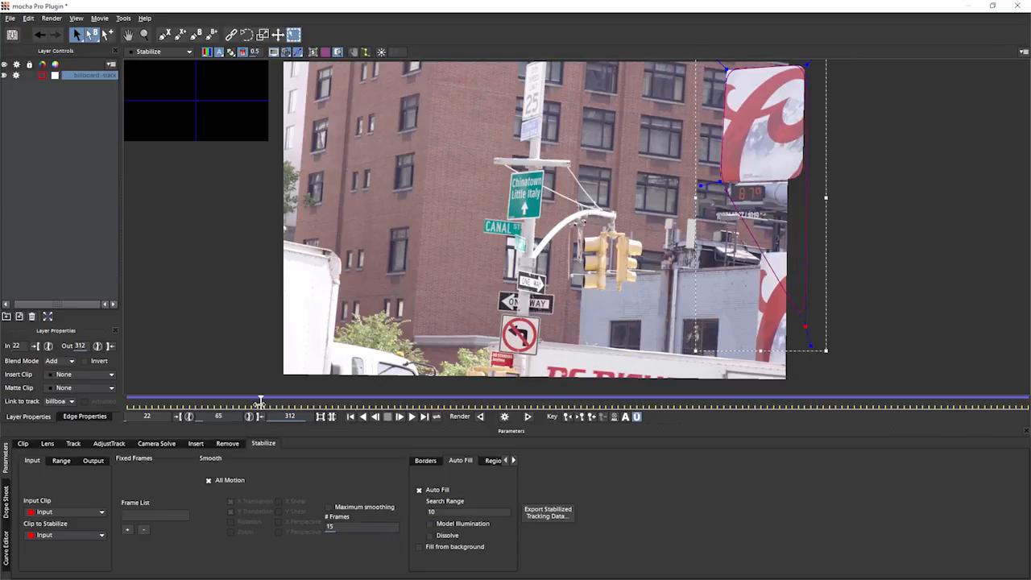
View the selected layer at frame 312 and reshape the spline around both billboards and the black border beside them.
{"action": "left_click_drag", "start_coordinate": [260, 401], "coordinate": [283, 410]}
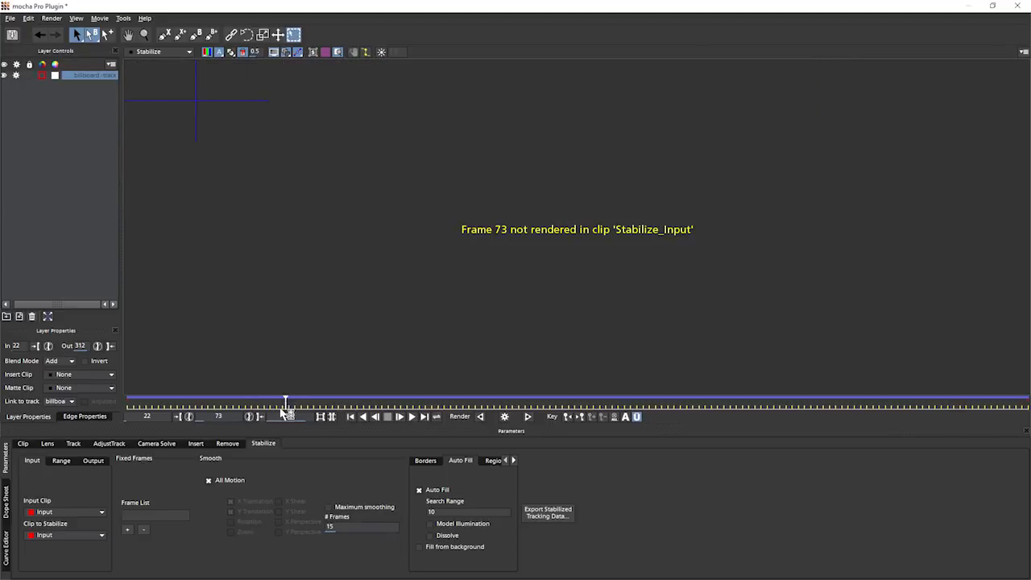
{"action": "left_click", "coordinate": [161, 52]}
{"action": "left_click", "coordinate": [159, 61]}
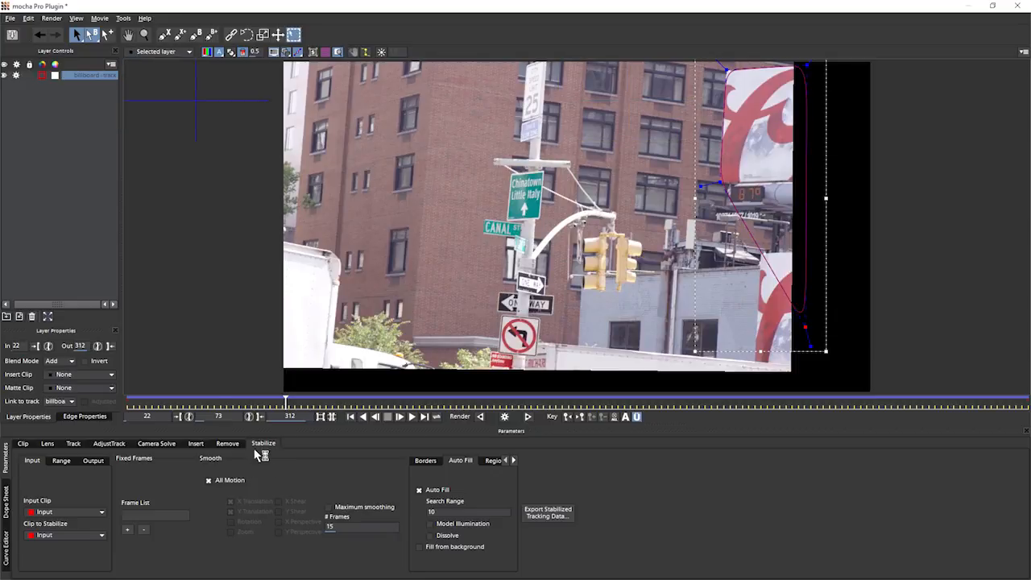
{"action": "left_click_drag", "start_coordinate": [285, 401], "coordinate": [1027, 401]}
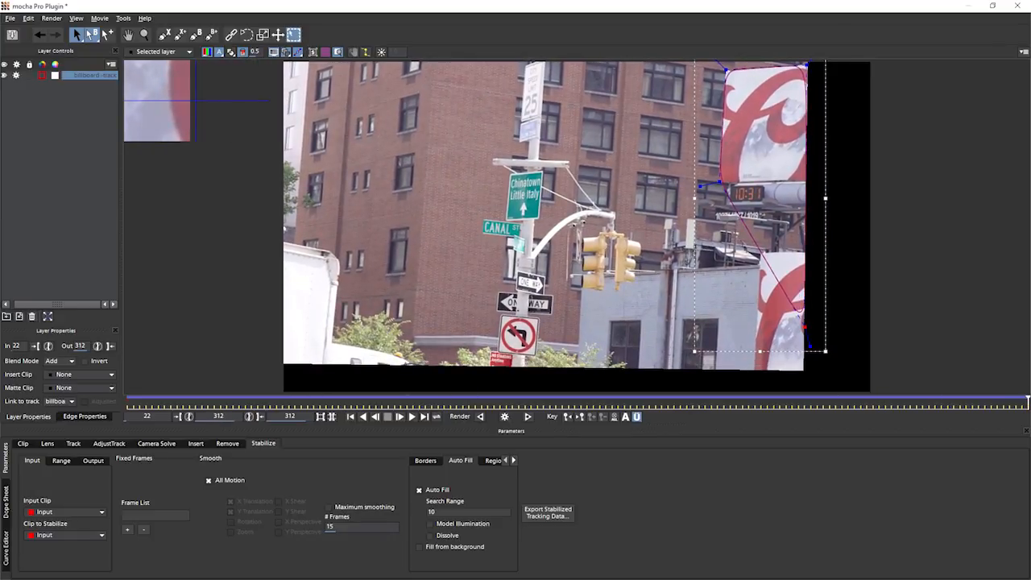
{"action": "left_click_drag", "start_coordinate": [806, 324], "coordinate": [869, 362]}
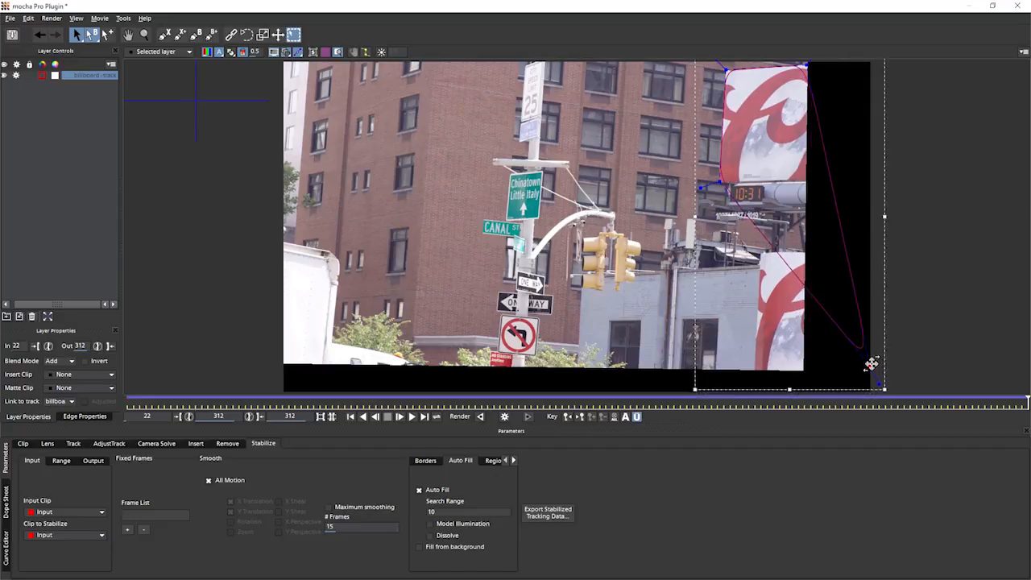
{"action": "left_click_drag", "start_coordinate": [721, 182], "coordinate": [746, 369]}
{"action": "left_click_drag", "start_coordinate": [872, 363], "coordinate": [874, 367]}
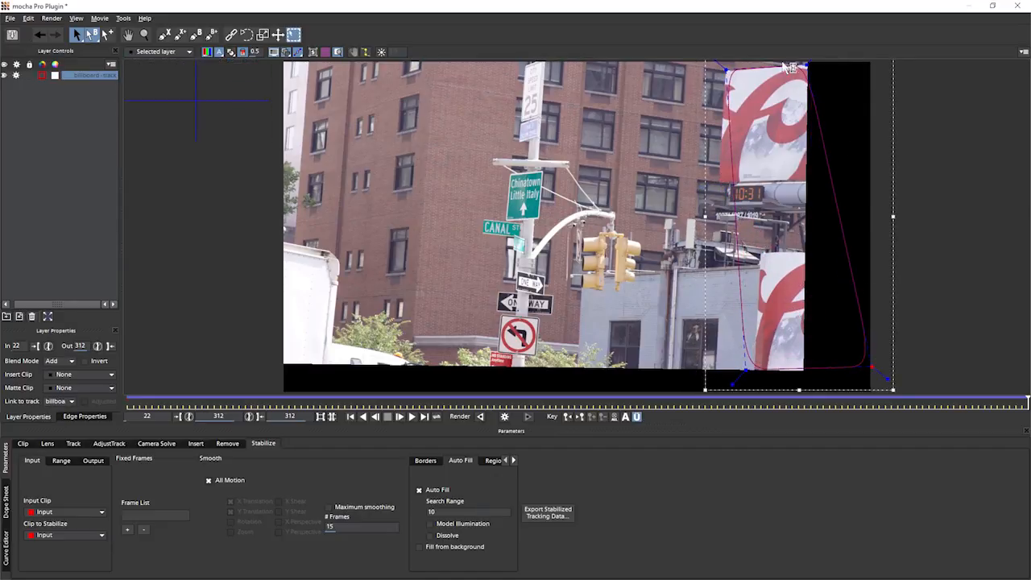
{"action": "left_click_drag", "start_coordinate": [807, 65], "coordinate": [882, 61]}
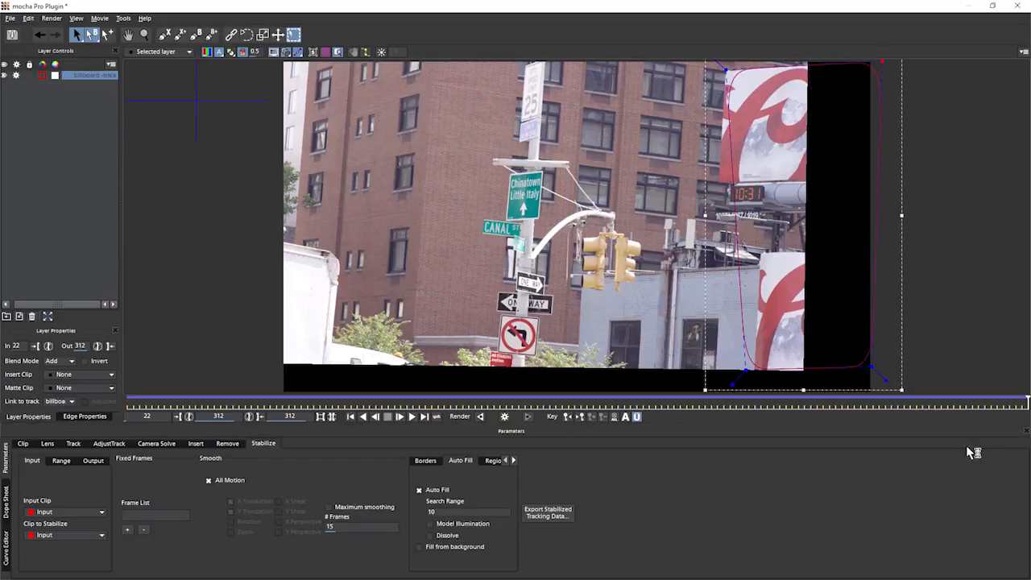
Adjust the spline's two lower corners at frame 55 and raise its two upper corners at frame 312.
{"action": "left_click_drag", "start_coordinate": [1024, 401], "coordinate": [230, 403]}
{"action": "left_click_drag", "start_coordinate": [746, 369], "coordinate": [752, 354]}
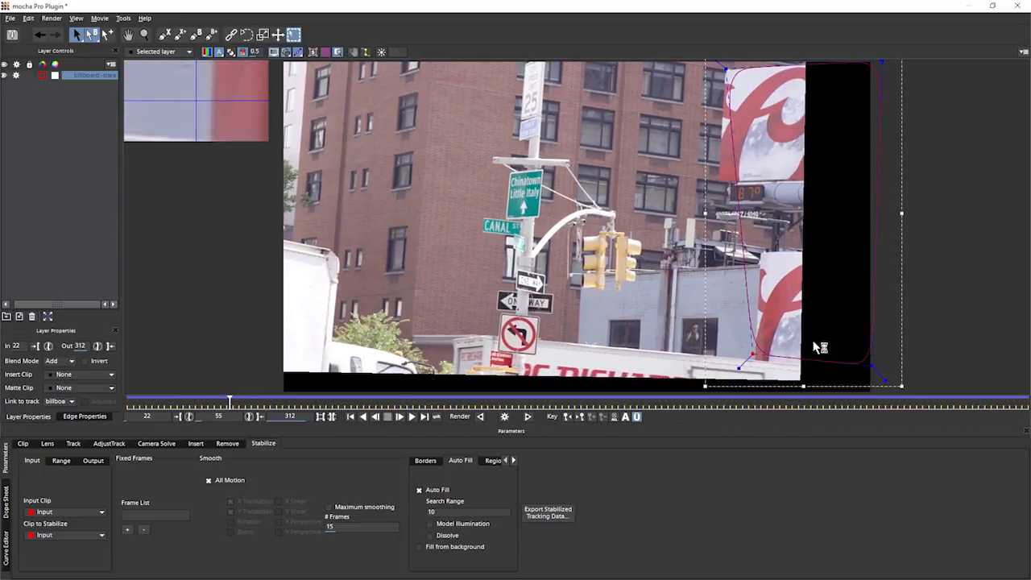
{"action": "left_click_drag", "start_coordinate": [871, 365], "coordinate": [882, 363]}
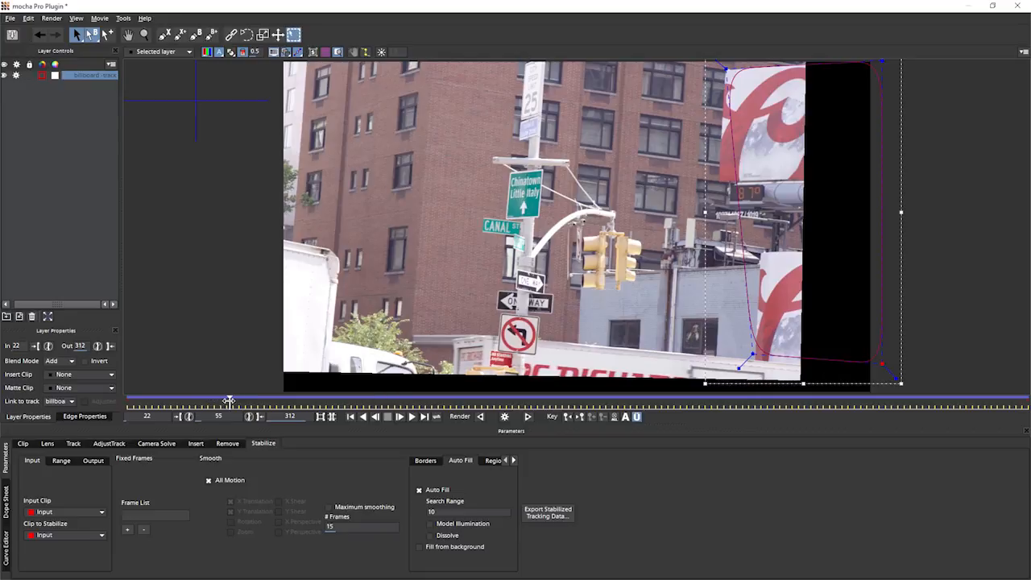
{"action": "left_click_drag", "start_coordinate": [229, 400], "coordinate": [1027, 401]}
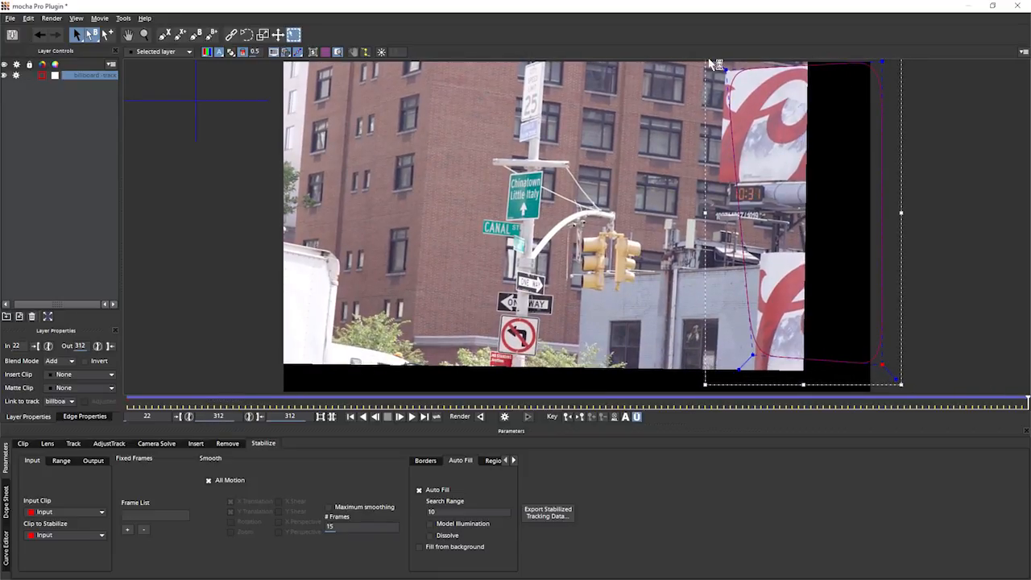
{"action": "left_click_drag", "start_coordinate": [725, 69], "coordinate": [723, 49]}
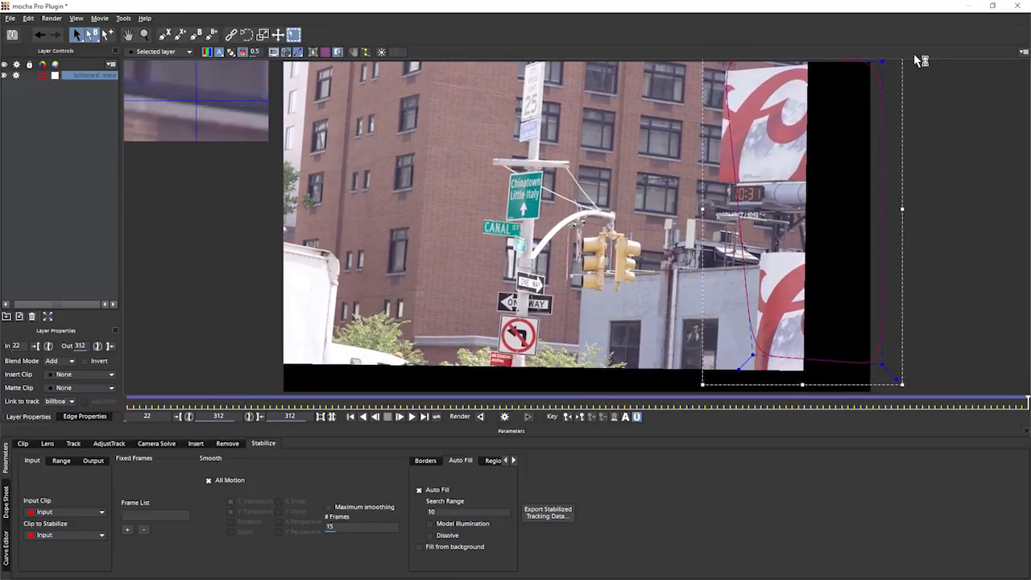
{"action": "left_click_drag", "start_coordinate": [885, 65], "coordinate": [889, 59]}
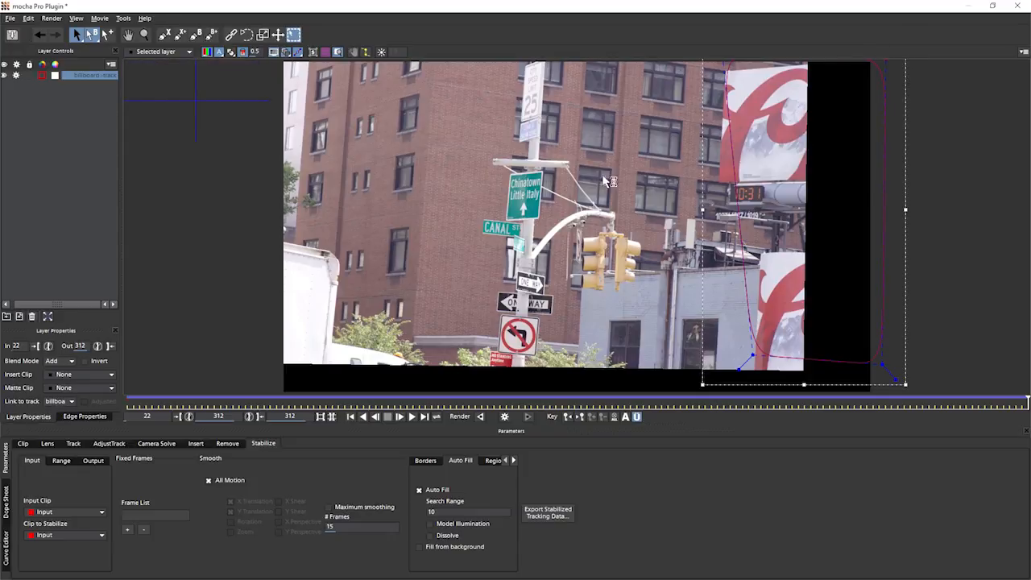
Move the spline's two upper corners farther outward beyond the image's upper edge at frame 312.
{"action": "key", "text": "z"}
{"action": "scroll", "coordinate": [676, 156], "scroll_direction": "down", "scroll_amount": 1}
{"action": "left_click_drag", "start_coordinate": [655, 156], "coordinate": [633, 202]}
{"action": "key", "text": "x"}
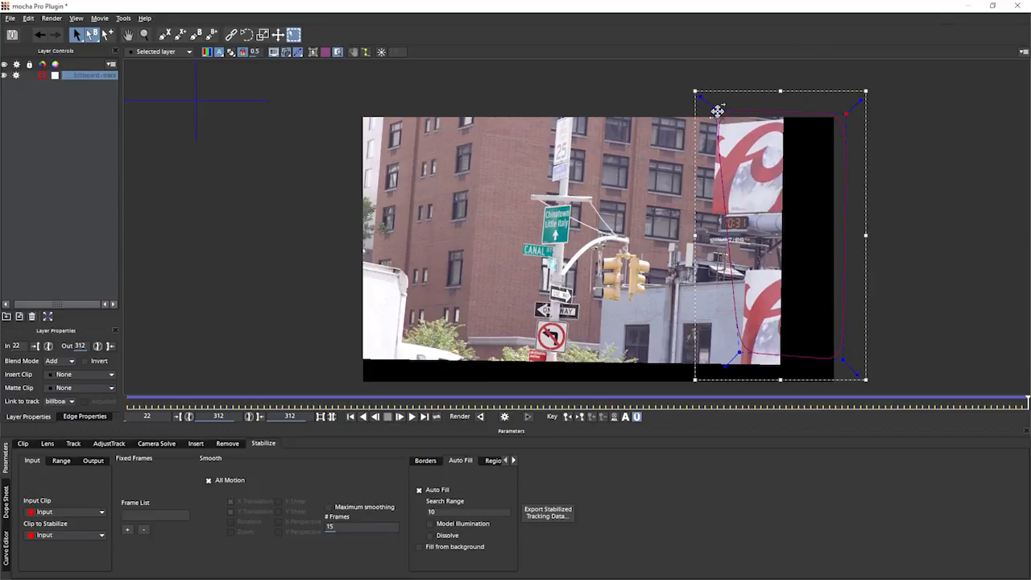
{"action": "left_click_drag", "start_coordinate": [716, 108], "coordinate": [749, 145]}
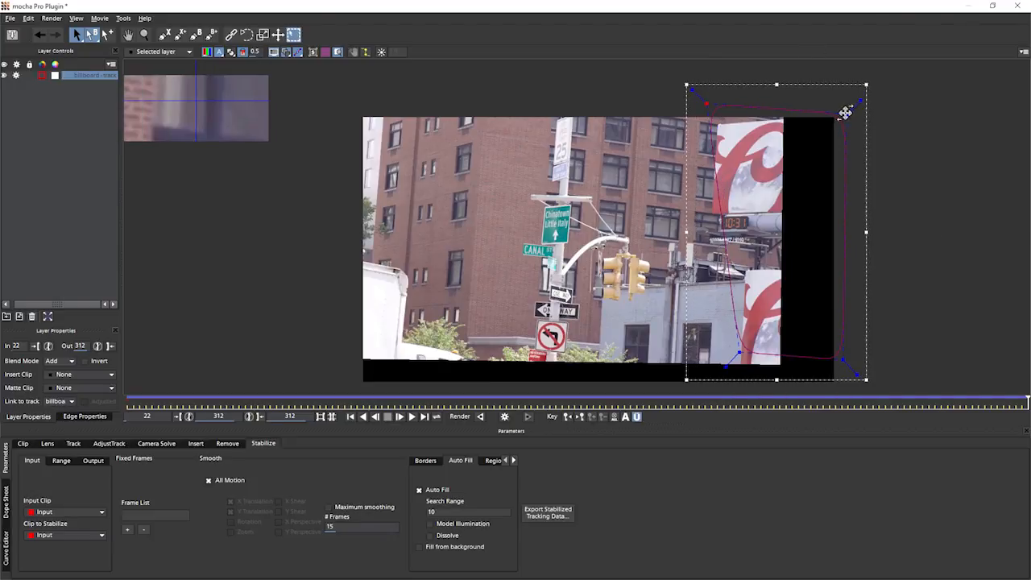
{"action": "left_click_drag", "start_coordinate": [844, 112], "coordinate": [861, 101]}
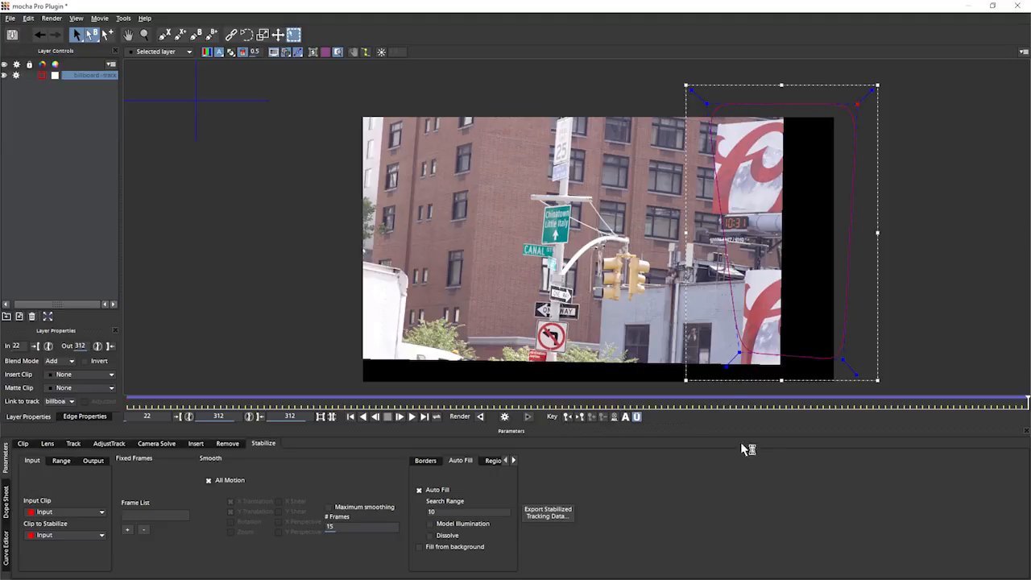
Extend the spline's lower-right corner past the black border at frame 93 and render the stabilized frame.
{"action": "left_click_drag", "start_coordinate": [1026, 402], "coordinate": [602, 403]}
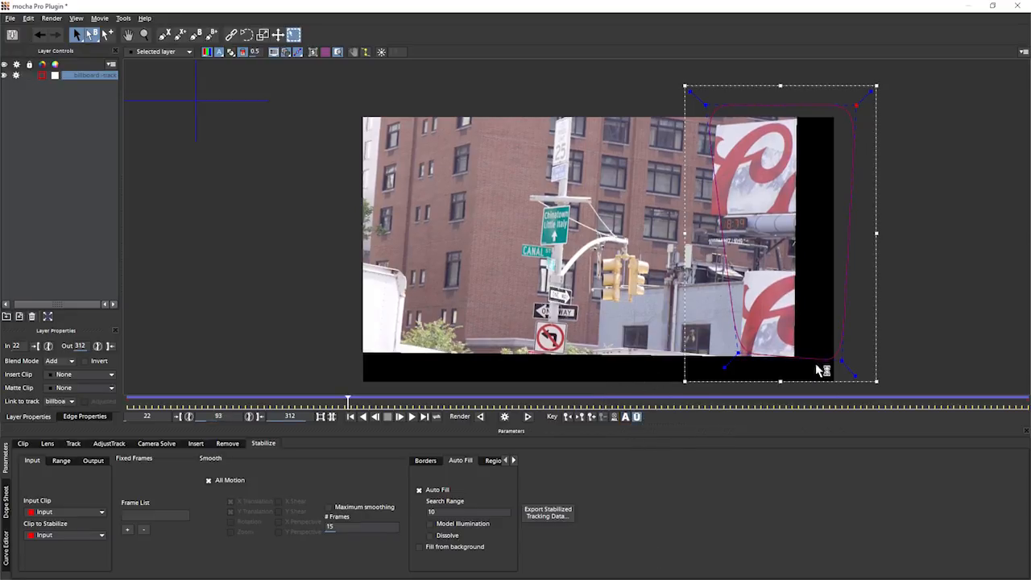
{"action": "left_click_drag", "start_coordinate": [842, 361], "coordinate": [847, 385]}
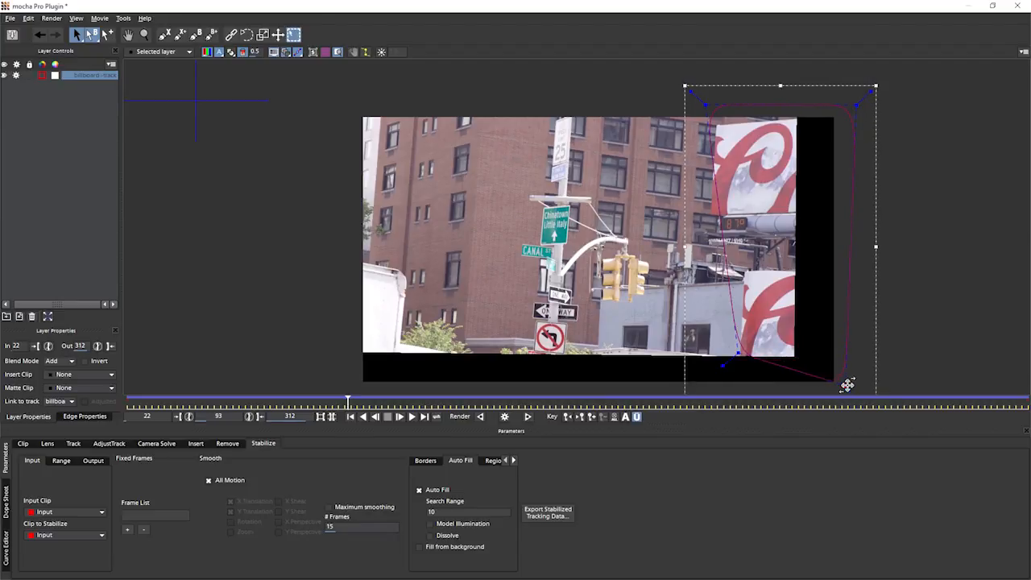
{"action": "left_click", "coordinate": [505, 418]}
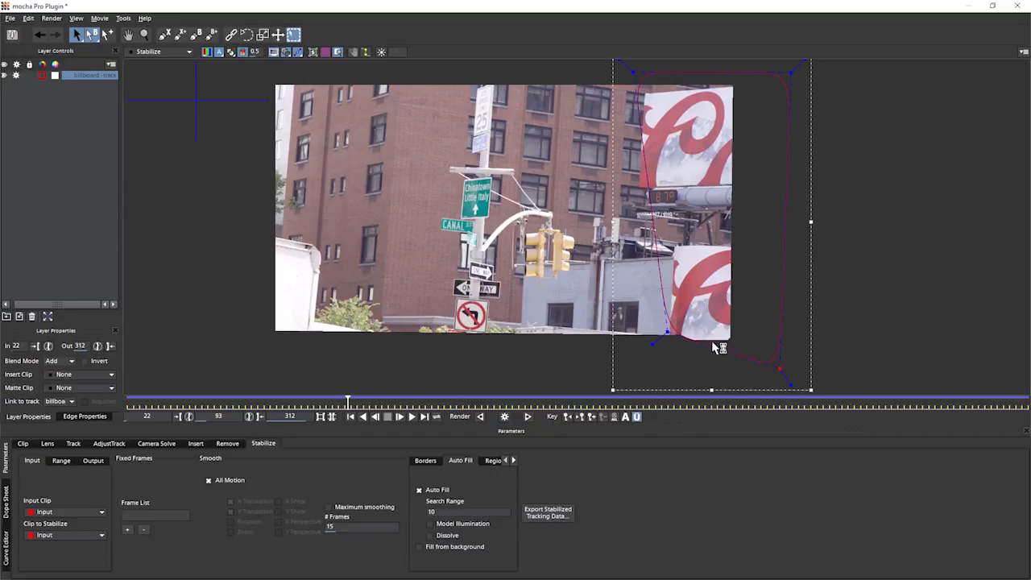
Try larger Auto Fill search ranges of 30 and 40, rendering frame 93.
{"action": "left_click_drag", "start_coordinate": [451, 512], "coordinate": [500, 511]}
{"action": "left_click", "coordinate": [505, 416]}
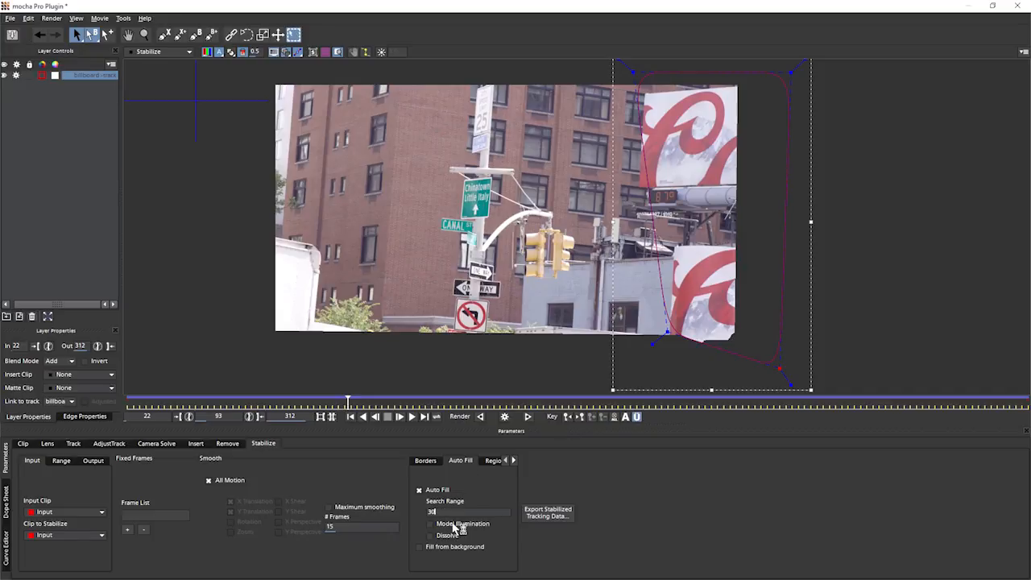
{"action": "type", "text": "0"}
{"action": "left_click", "coordinate": [503, 417]}
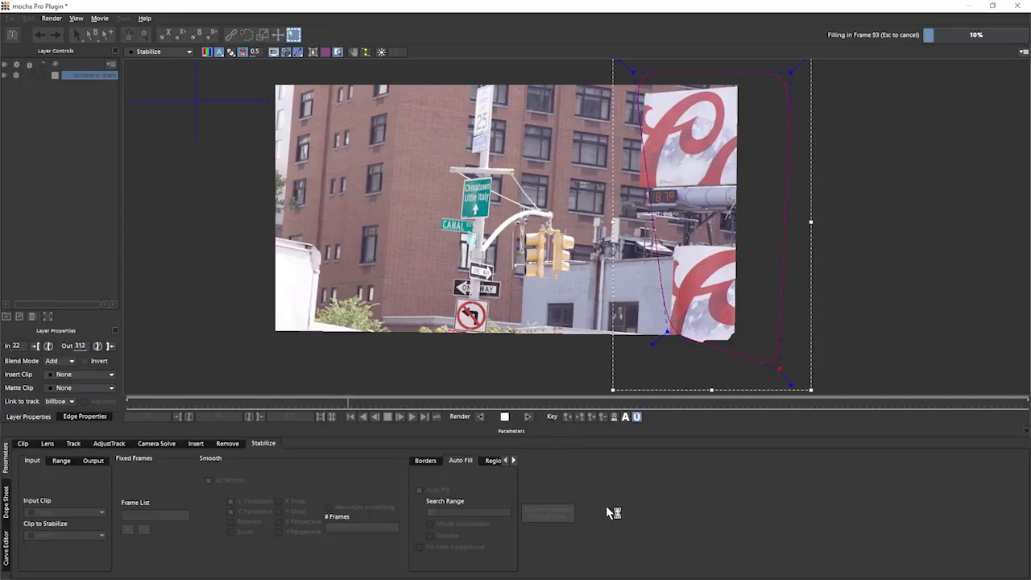
{"action": "key", "text": "Escape"}
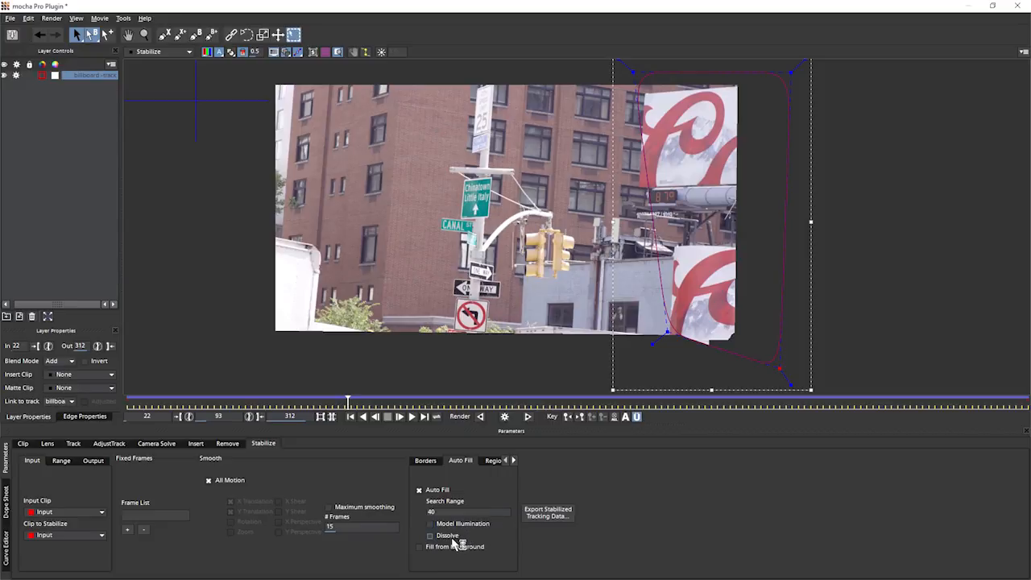
Try the Dissolve option in Auto Fill, and turn it off with the search range back at 10.
{"action": "left_click", "coordinate": [452, 538]}
{"action": "left_click", "coordinate": [528, 416]}
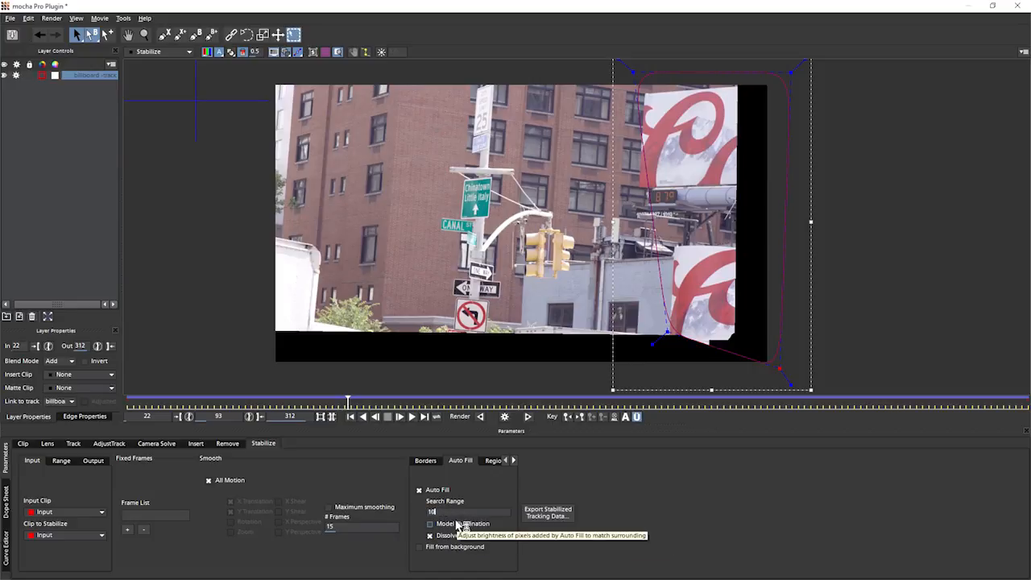
{"action": "left_click", "coordinate": [448, 538]}
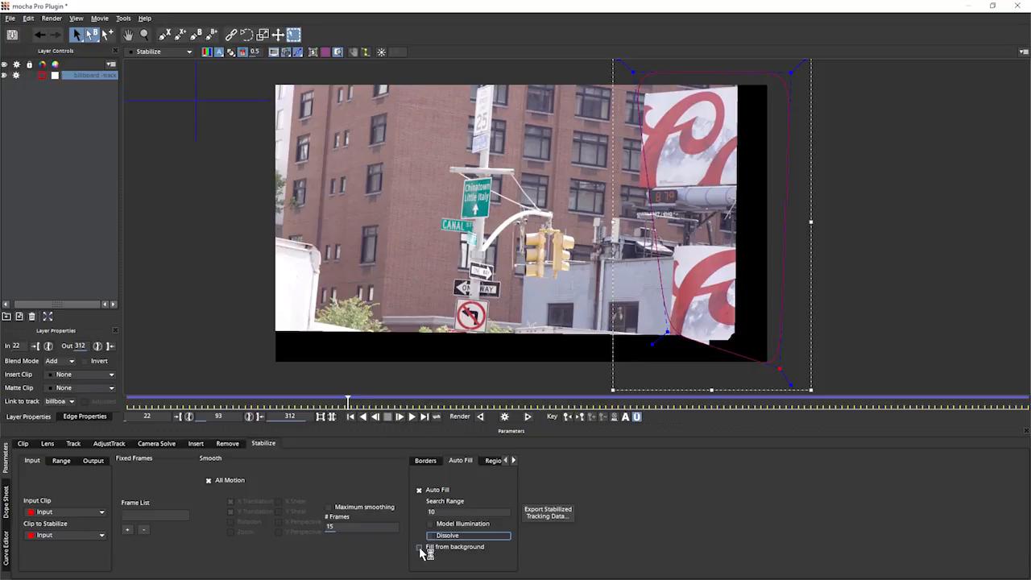
Turn on Fill from background, render forward from frame 93, and inspect the filled borders at frames 180 and 93.
{"action": "left_click", "coordinate": [420, 549]}
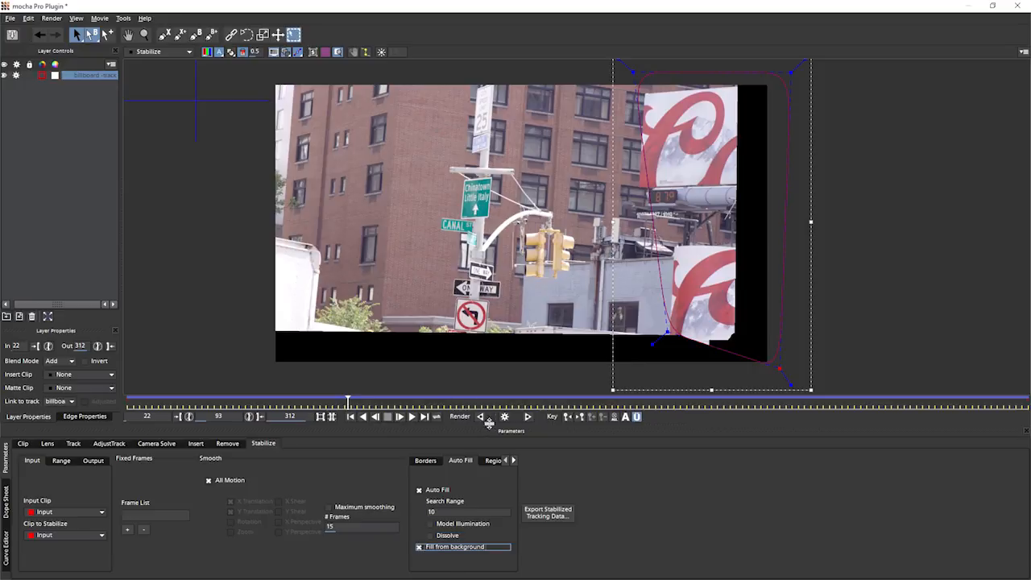
{"action": "left_click", "coordinate": [527, 417]}
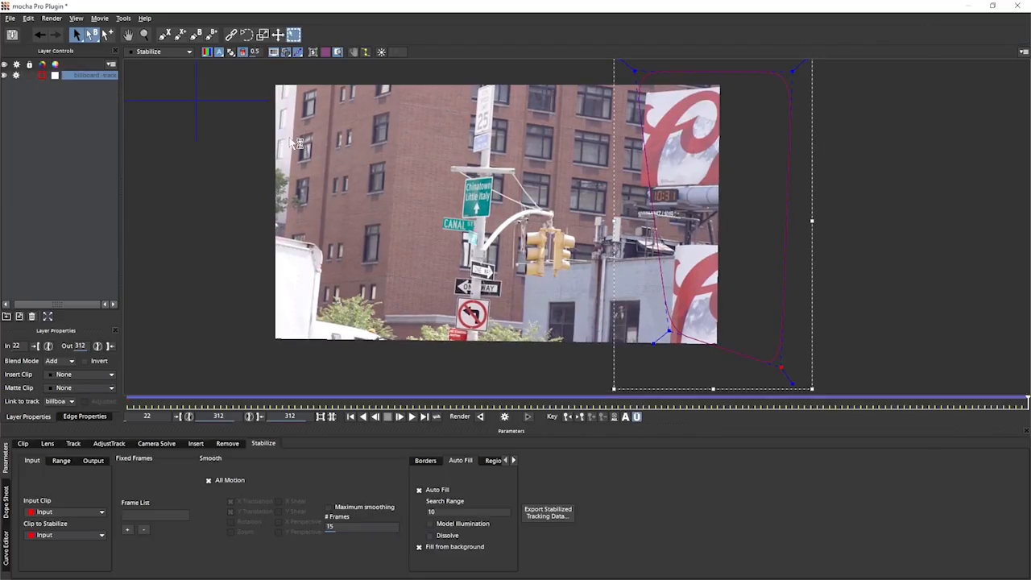
{"action": "left_click", "coordinate": [617, 407]}
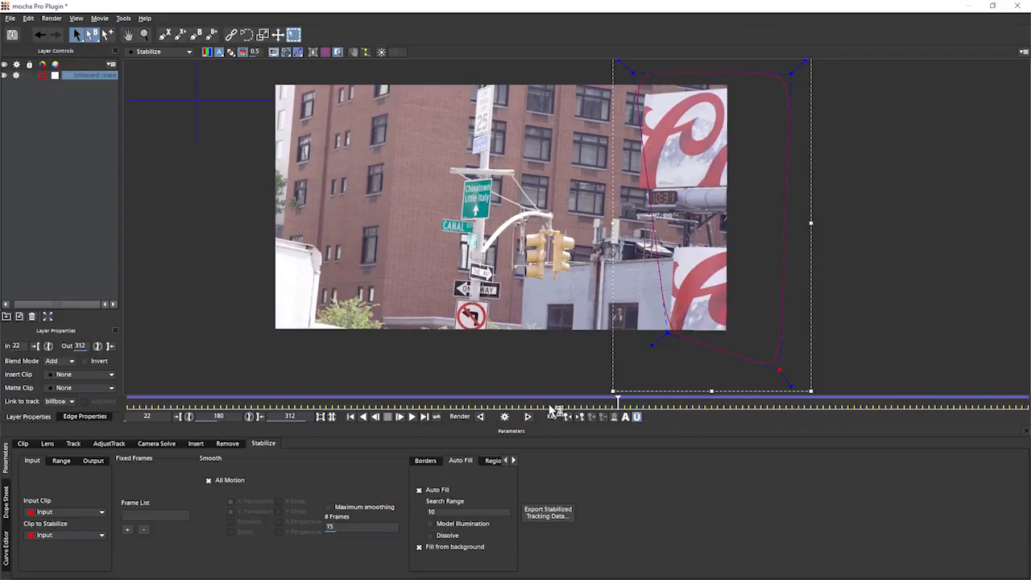
{"action": "left_click_drag", "start_coordinate": [617, 401], "coordinate": [348, 410]}
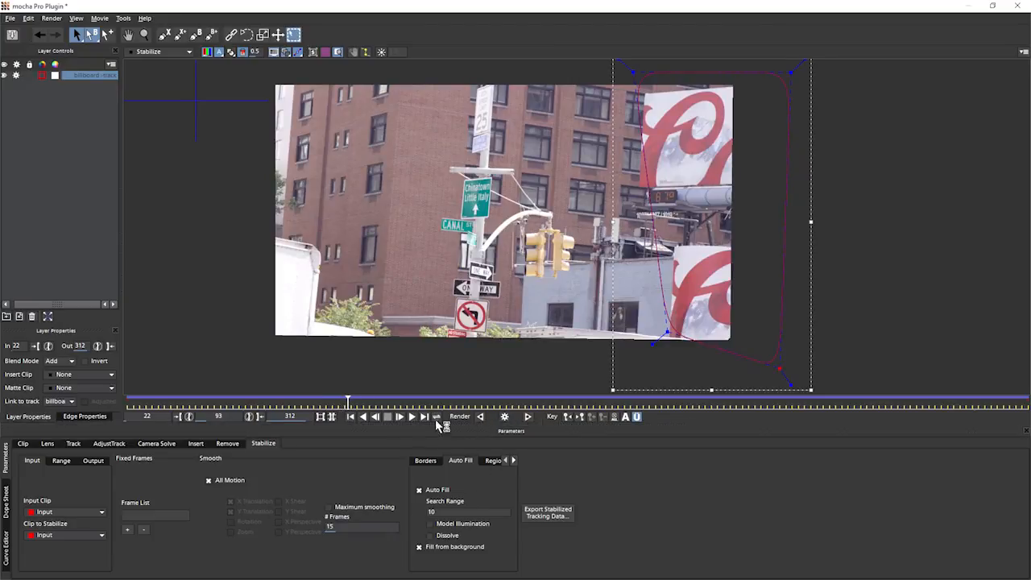
Render the stabilized clip backward from frame 93 to frame 22 and play the result.
{"action": "left_click", "coordinate": [376, 419]}
{"action": "left_click", "coordinate": [481, 417]}
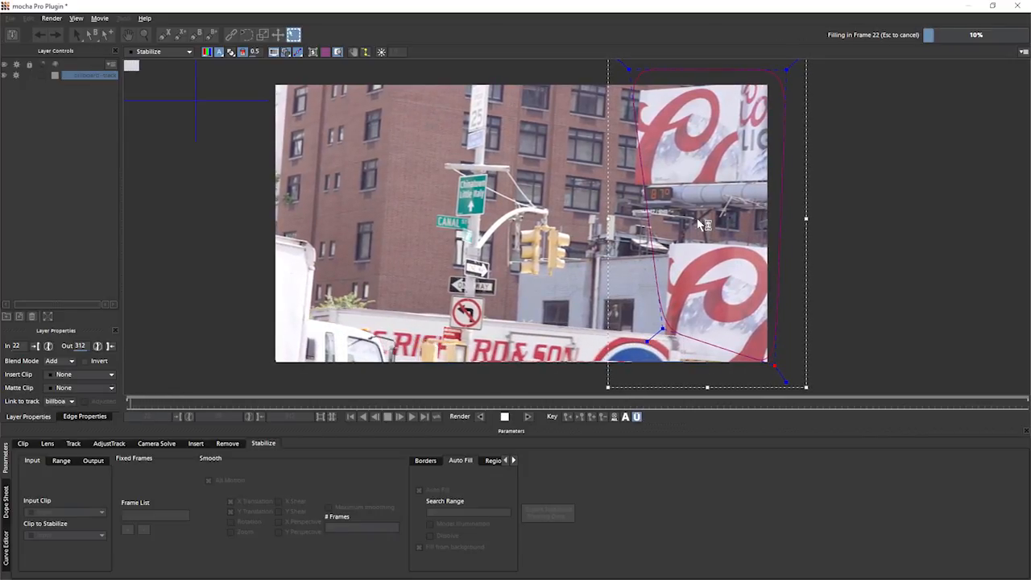
{"action": "left_click", "coordinate": [435, 416]}
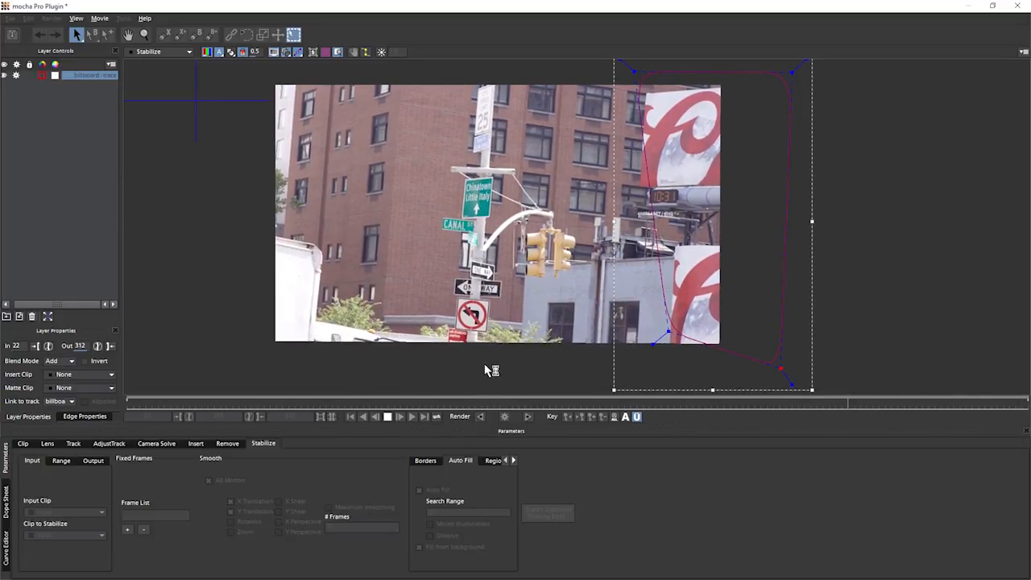
{"action": "left_click", "coordinate": [387, 418]}
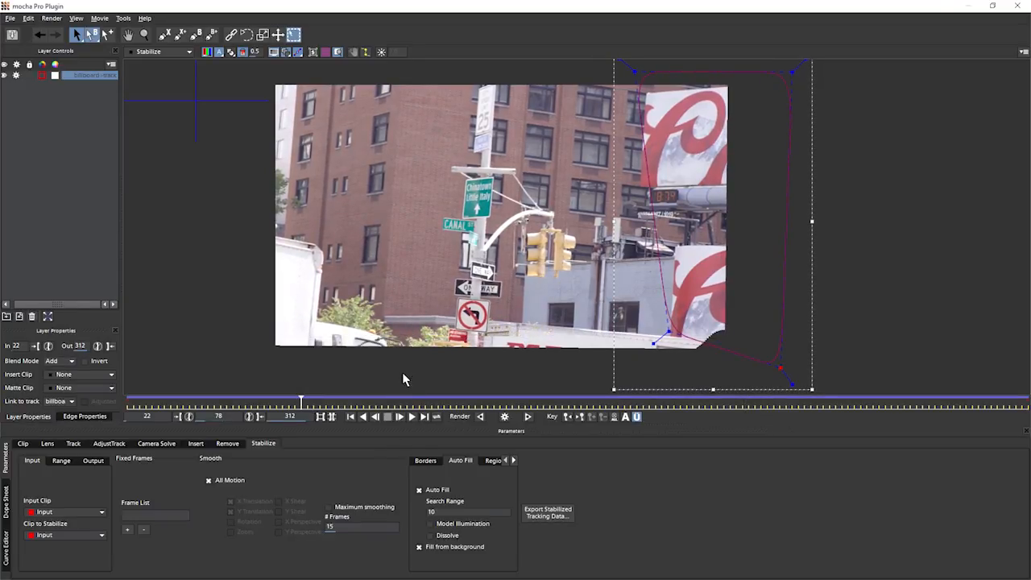
Open the export for the rendered stabilized clip.
{"action": "left_click", "coordinate": [10, 18]}
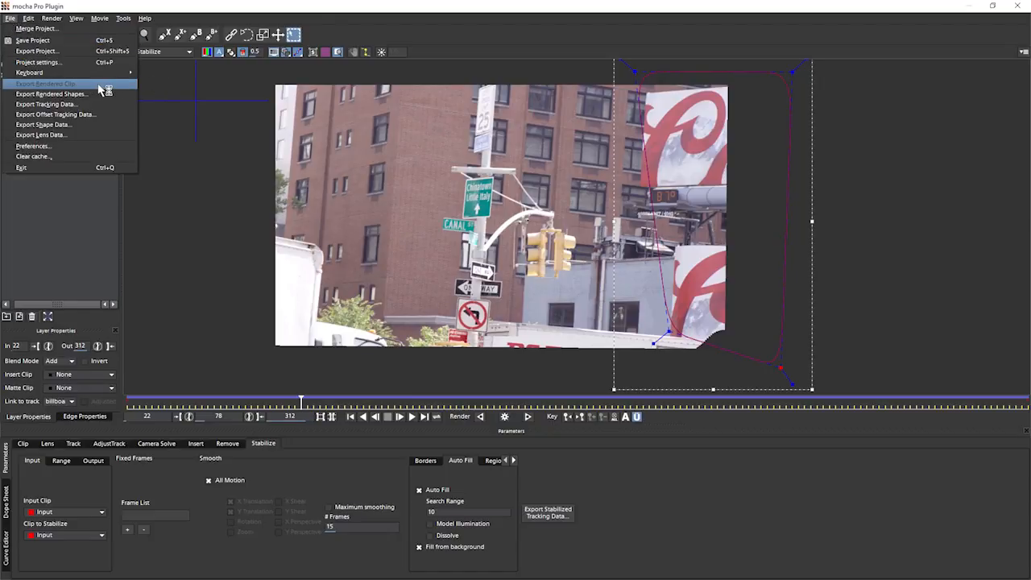
{"action": "left_click", "coordinate": [99, 86]}
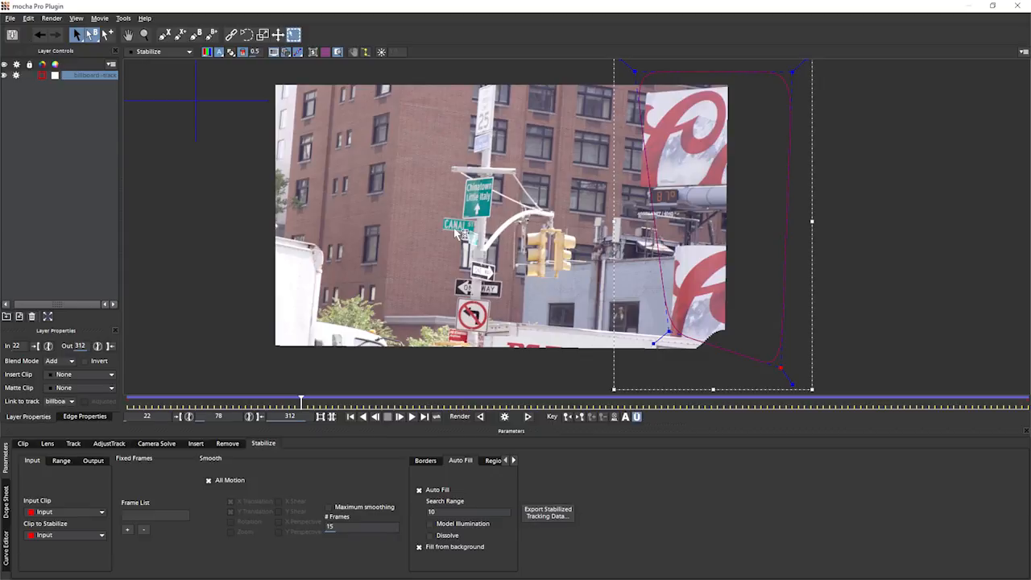
Export the project as 07 stabilize 02.mocha in the mocha projects folder and exit mocha.
{"action": "left_click", "coordinate": [10, 17]}
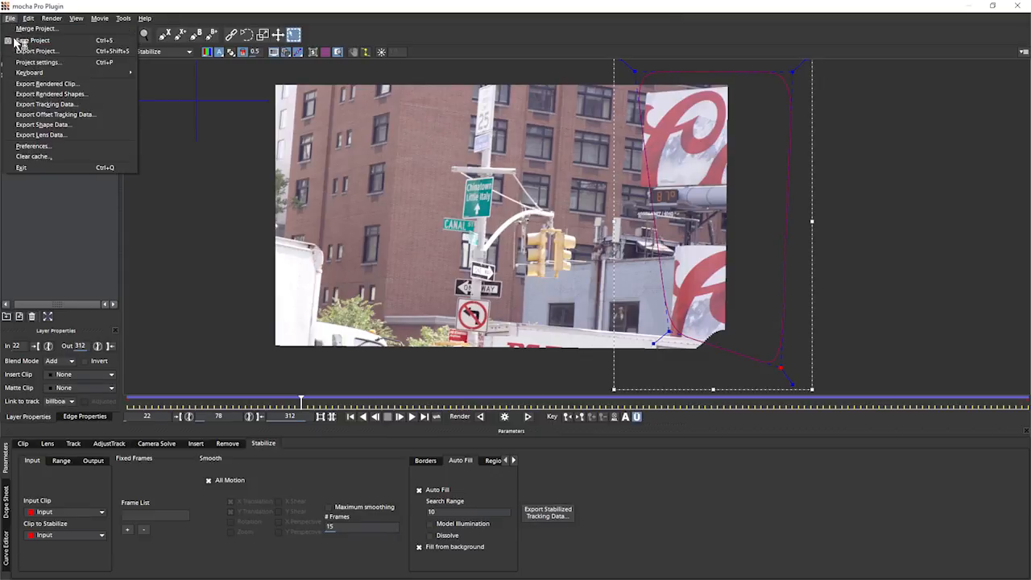
{"action": "left_click", "coordinate": [32, 50]}
{"action": "left_click", "coordinate": [133, 166]}
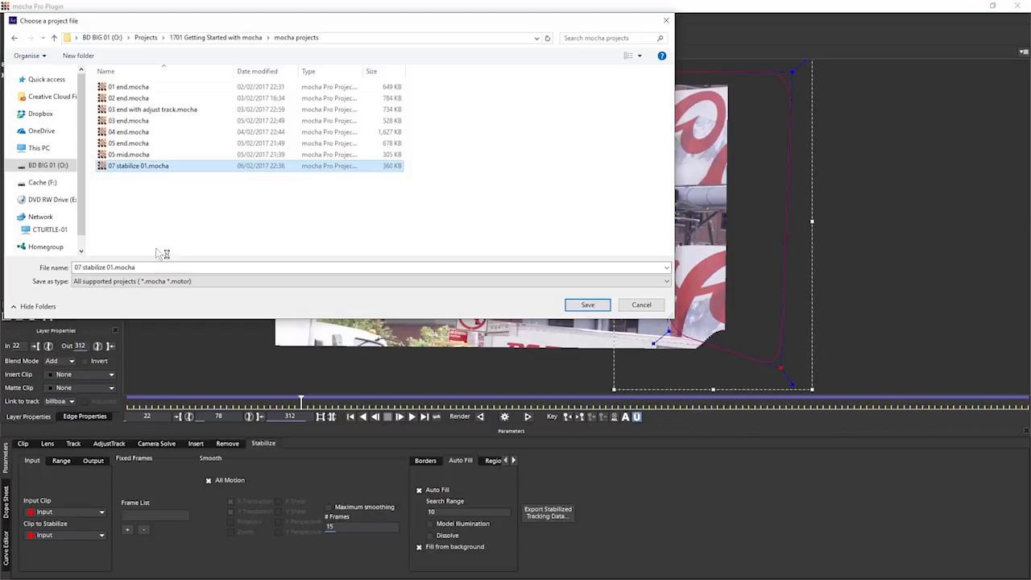
{"action": "left_click", "coordinate": [113, 267]}
{"action": "left_click", "coordinate": [113, 268]}
{"action": "key", "text": "BackSpace"}
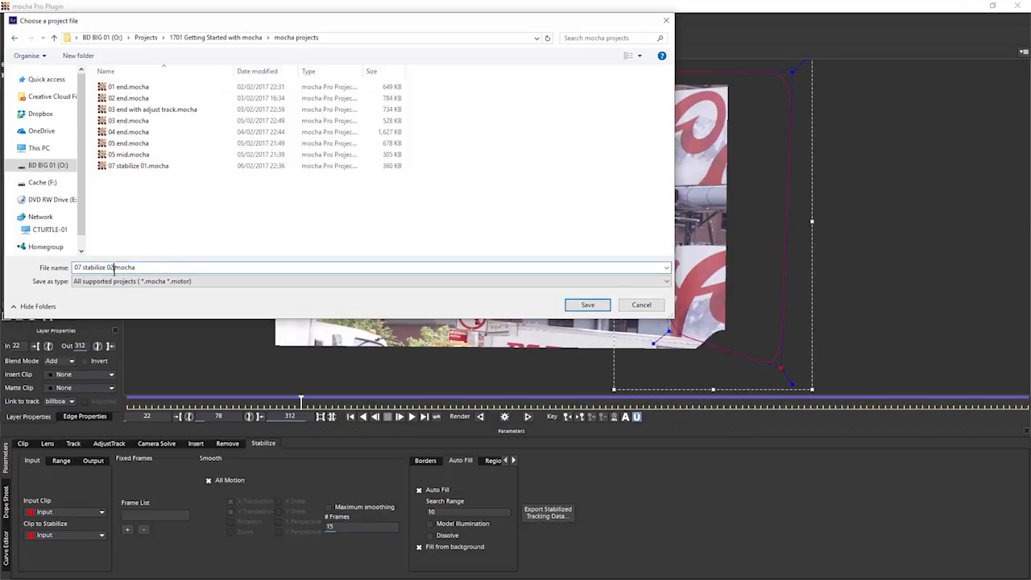
{"action": "key", "text": "Return"}
{"action": "left_click", "coordinate": [9, 18]}
{"action": "left_click", "coordinate": [91, 166]}
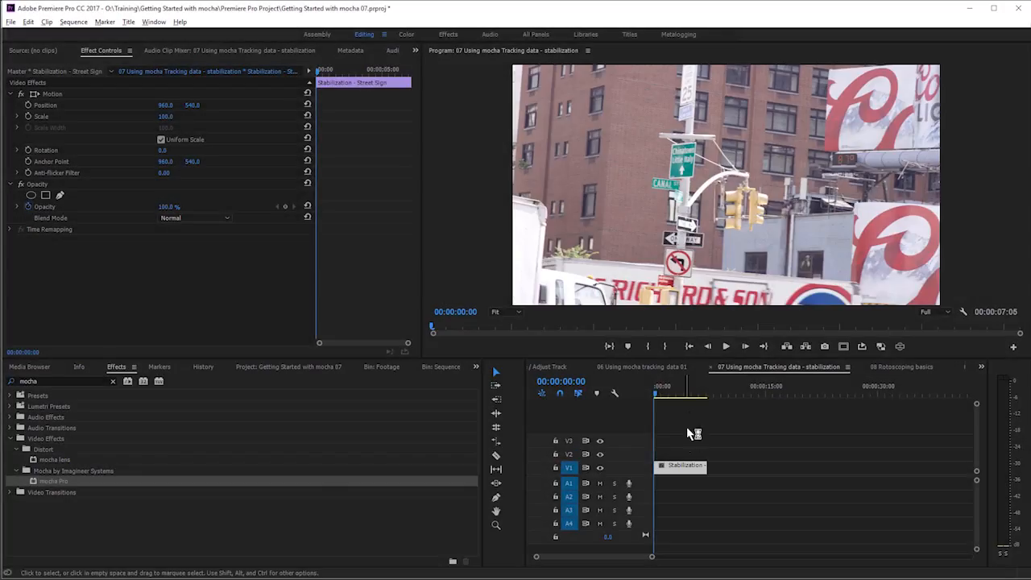
Apply the mocha Pro effect to the Stabilization - Street Sign clip and merge 07 stabilize 02.mocha into its mocha project.
{"action": "left_click_drag", "start_coordinate": [471, 461], "coordinate": [693, 465]}
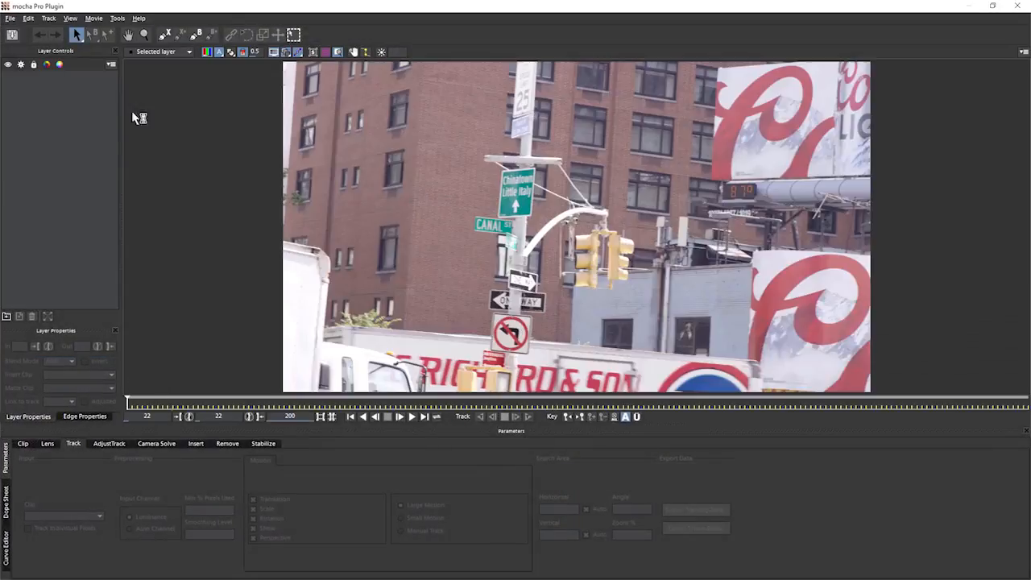
{"action": "left_click", "coordinate": [9, 18]}
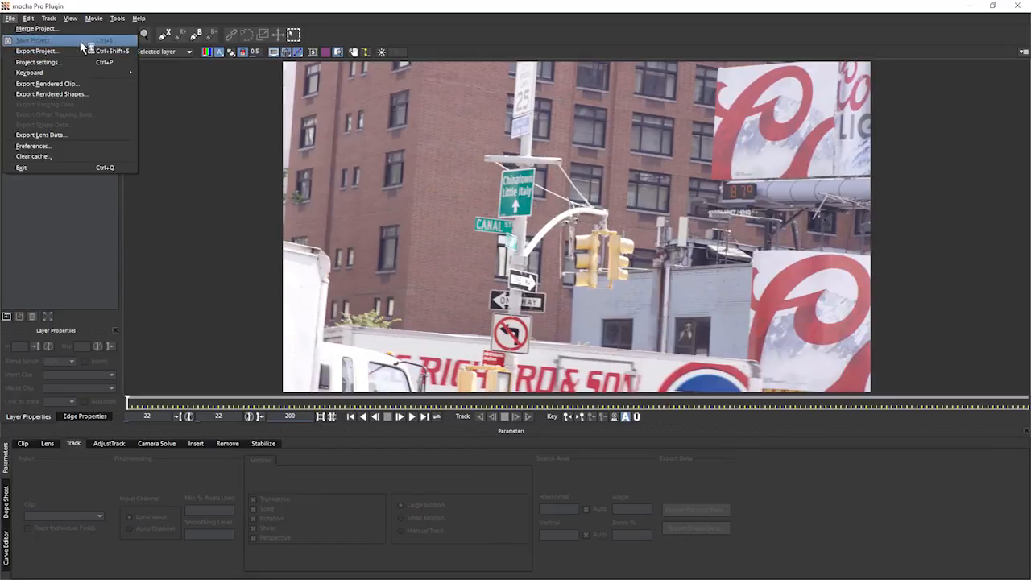
{"action": "left_click", "coordinate": [87, 29]}
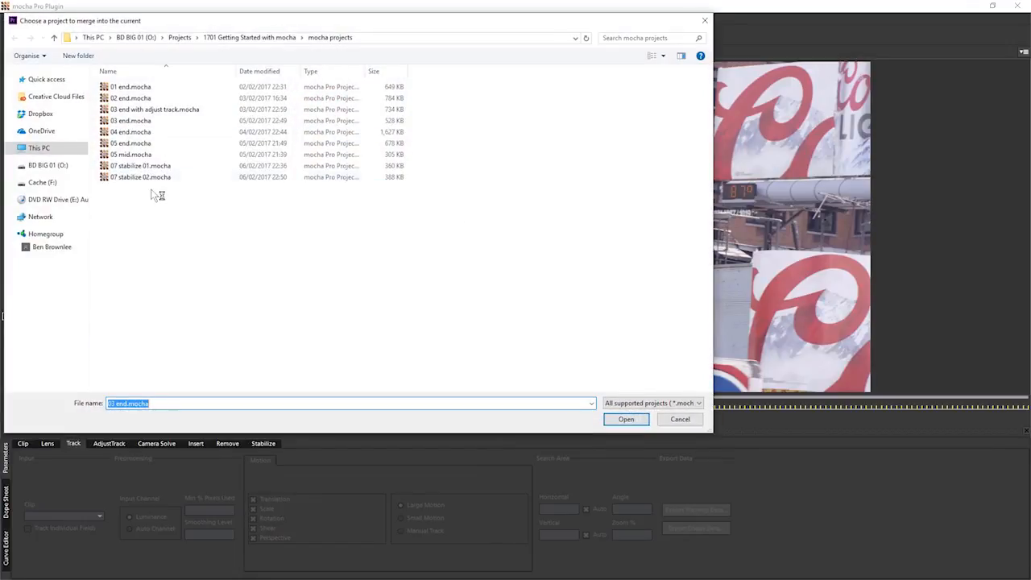
{"action": "double_click", "coordinate": [153, 177]}
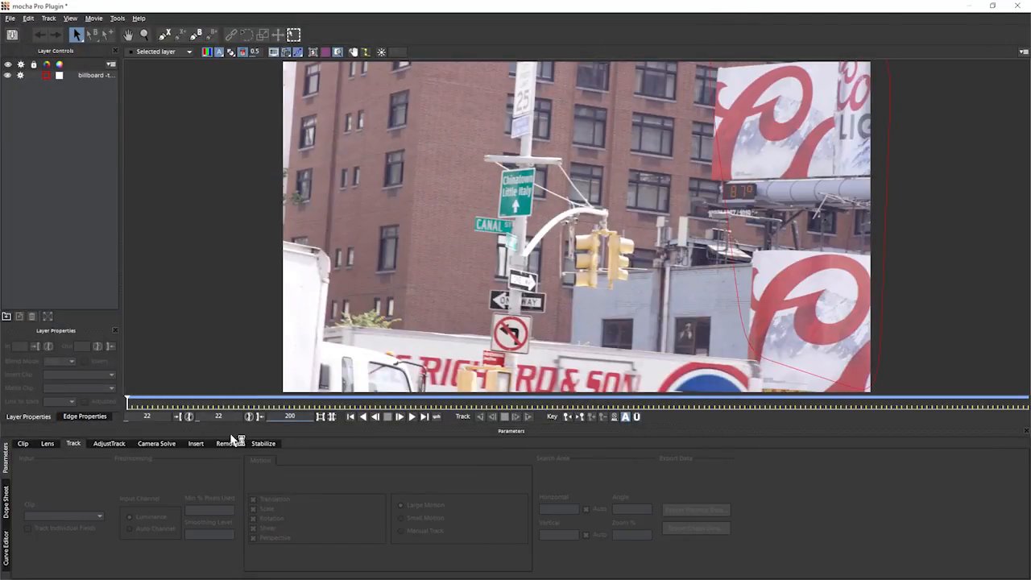
Select the merged billboard layer in the Stabilize module and scrub the stabilized clip to frame 87.
{"action": "left_click", "coordinate": [263, 443]}
{"action": "left_click", "coordinate": [92, 76]}
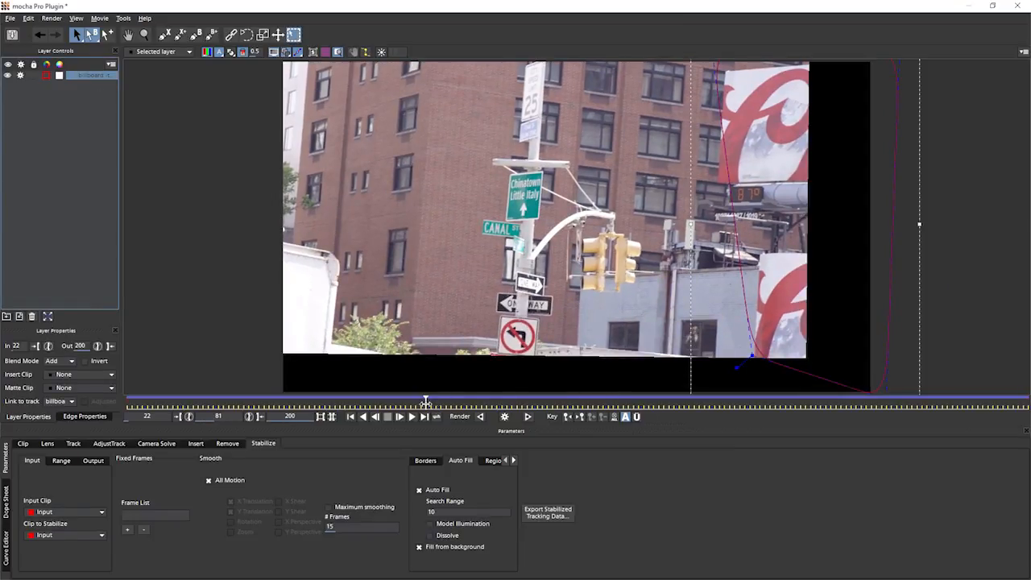
{"action": "left_click_drag", "start_coordinate": [426, 401], "coordinate": [456, 401]}
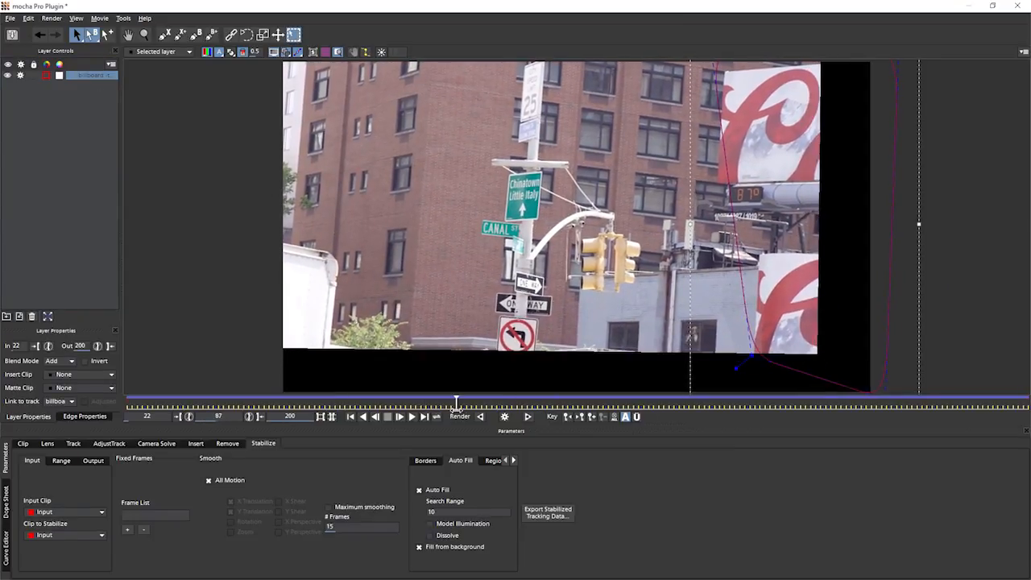
Save the merged mocha project and exit back to Premiere Pro.
{"action": "left_click", "coordinate": [10, 18]}
{"action": "left_click", "coordinate": [32, 39]}
{"action": "left_click", "coordinate": [10, 18]}
{"action": "left_click", "coordinate": [54, 167]}
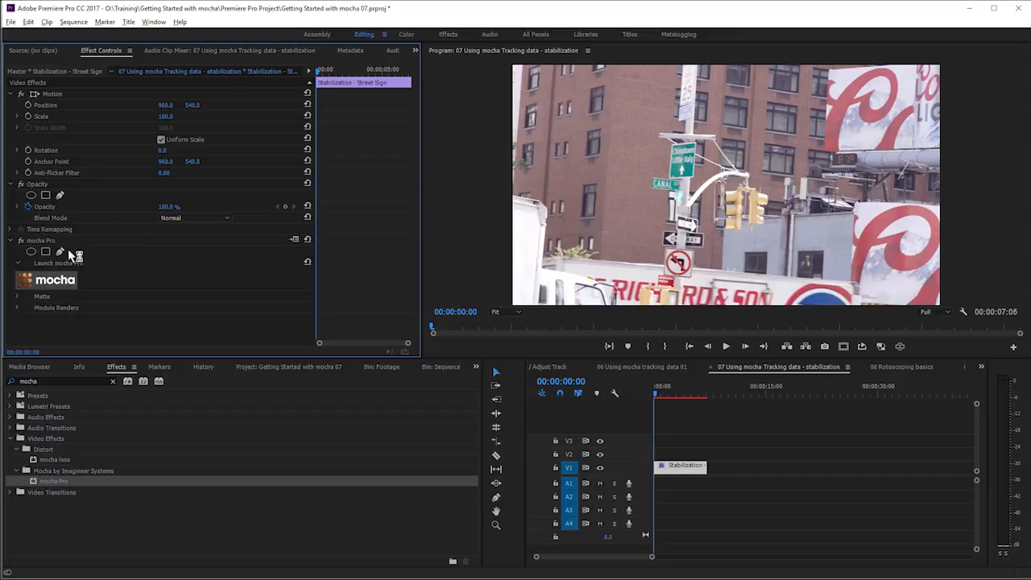
Set the mocha Pro effect's render module to Stabilize and turn on Render, previewing at 00:00:01:07.
{"action": "left_click", "coordinate": [17, 309]}
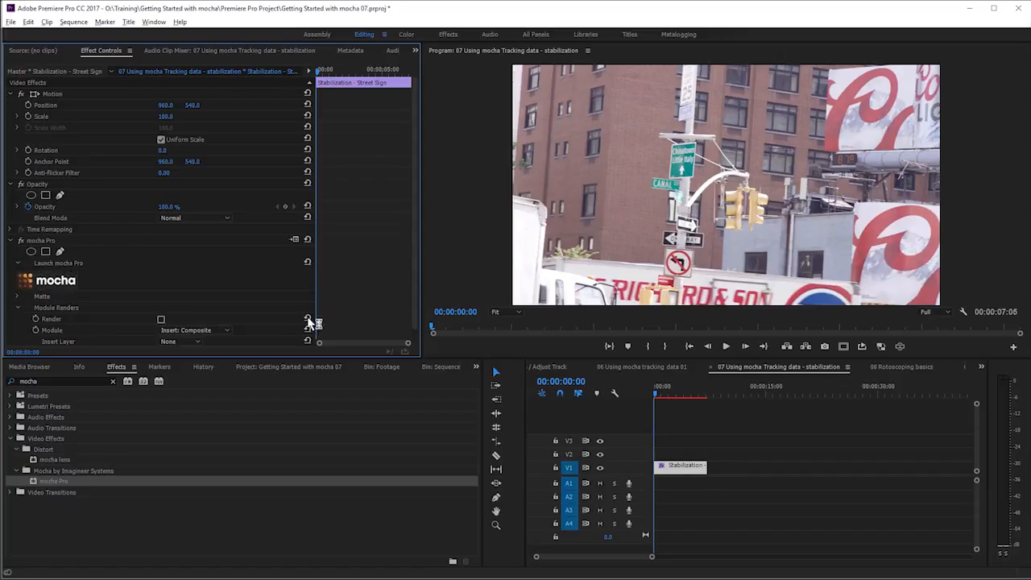
{"action": "scroll", "coordinate": [417, 258], "scroll_direction": "down", "scroll_amount": 1}
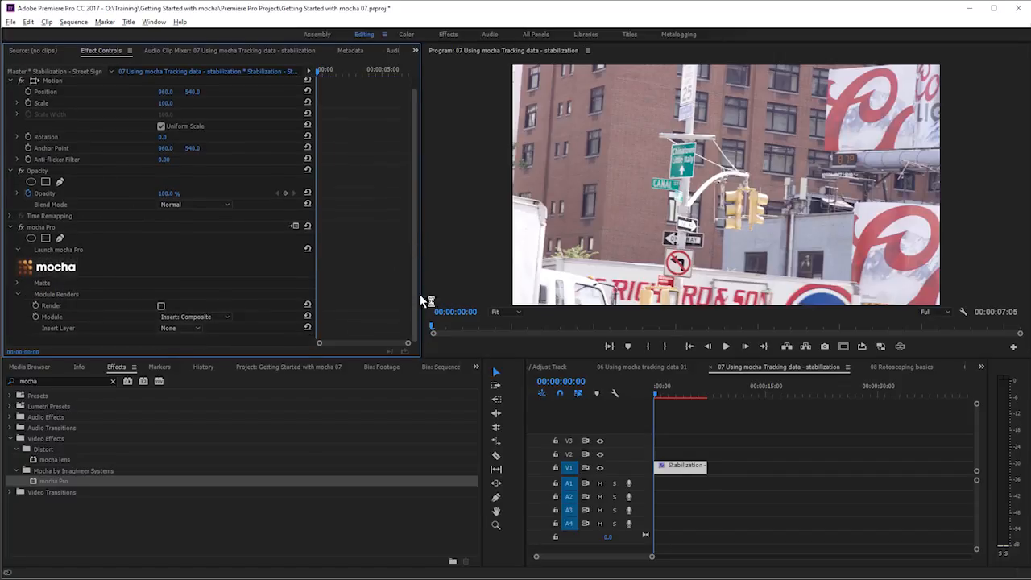
{"action": "left_click_drag", "start_coordinate": [658, 390], "coordinate": [659, 391]}
{"action": "left_click", "coordinate": [226, 318]}
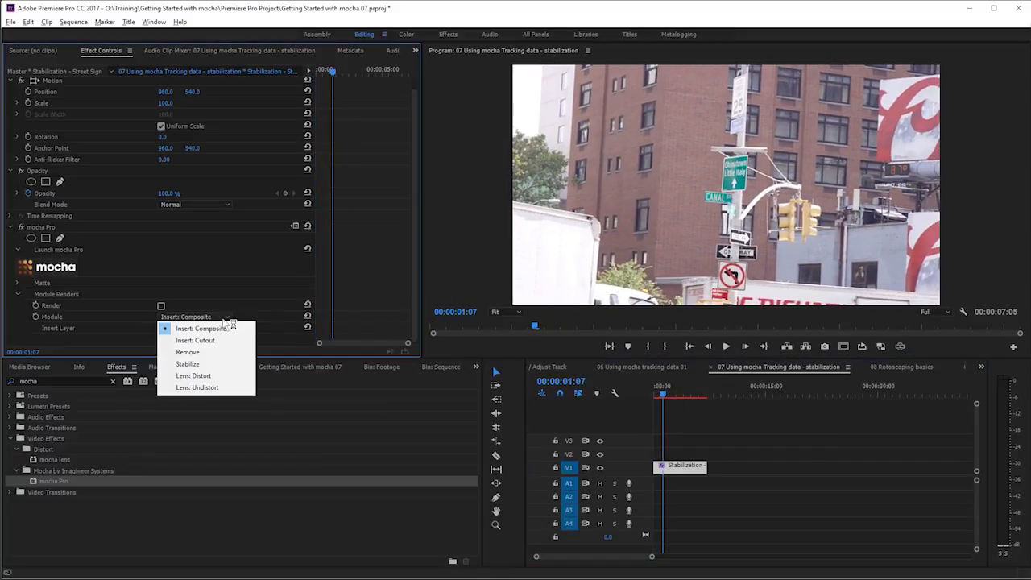
{"action": "left_click", "coordinate": [231, 367]}
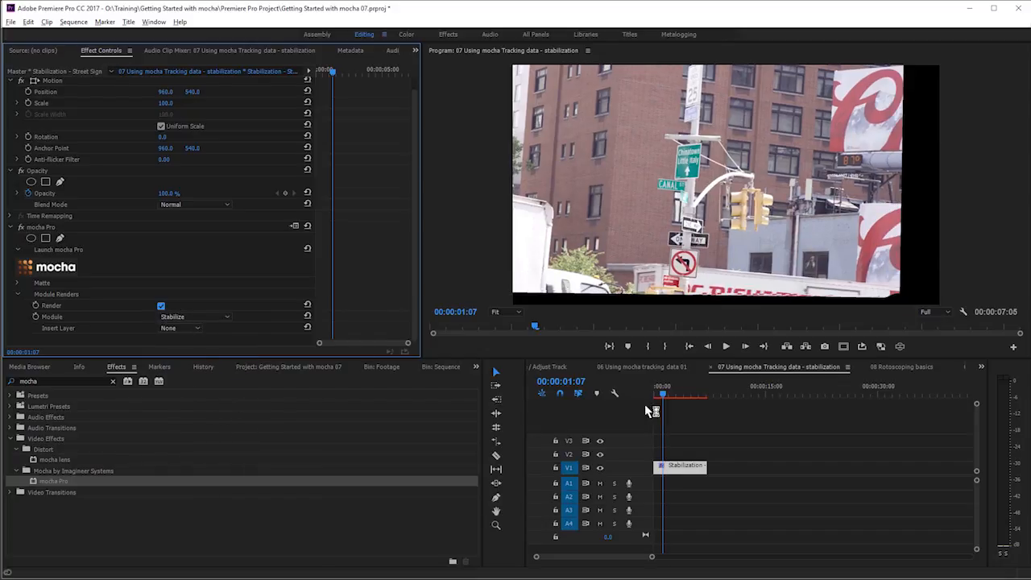
Check the stabilized clip at 00:00:02:06, render the sequence preview and play it back.
{"action": "left_click_drag", "start_coordinate": [665, 395], "coordinate": [671, 393]}
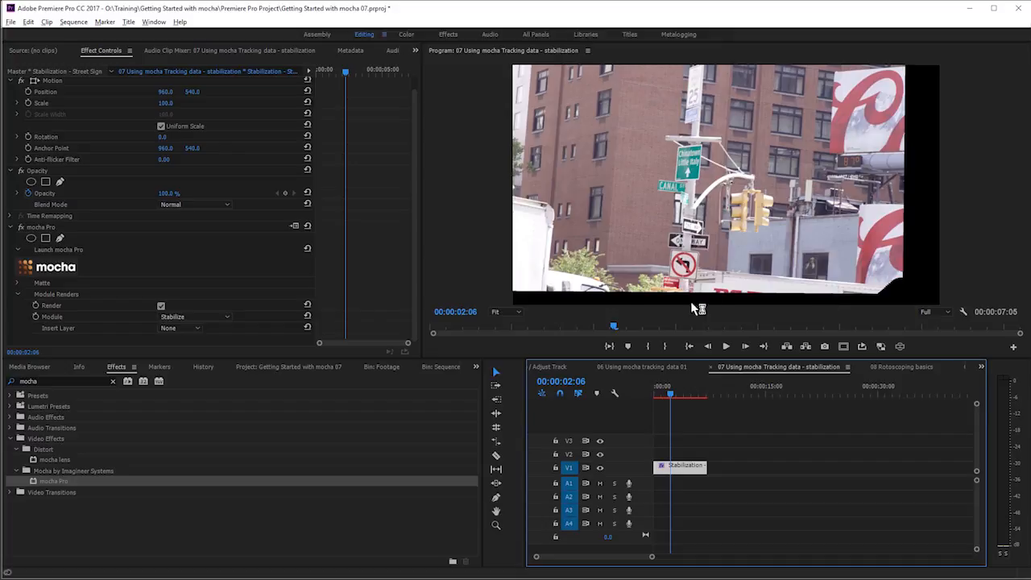
{"action": "key", "text": "Return"}
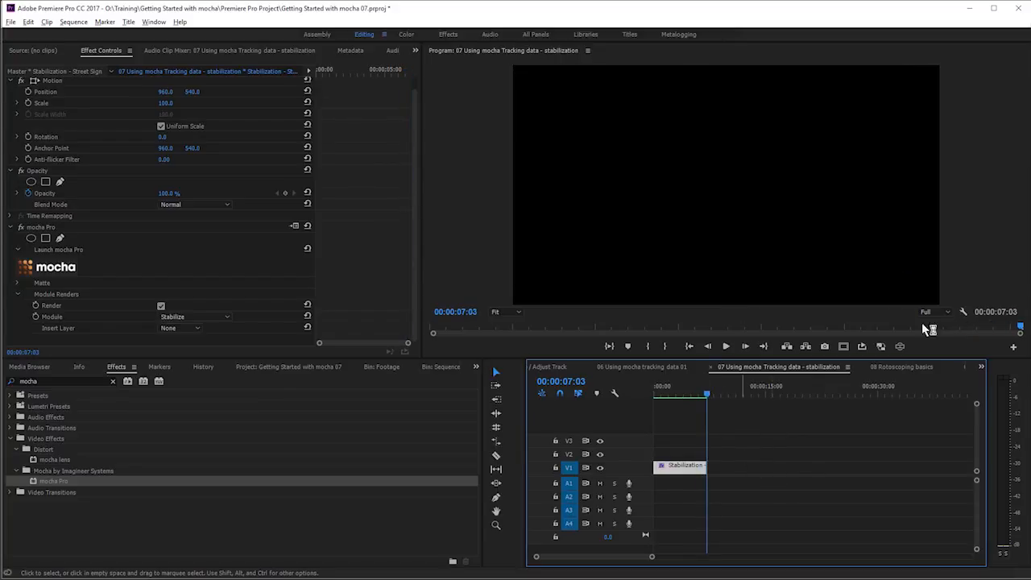
{"action": "left_click", "coordinate": [861, 347]}
{"action": "key", "text": "space"}
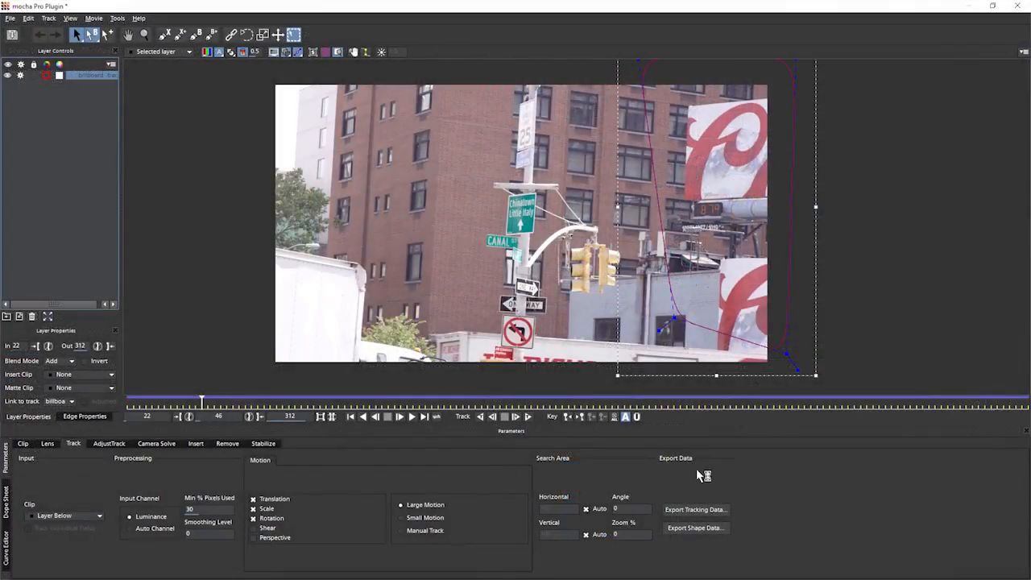
Try the tracking data export as After Effects Transform Data with Invert turned on, and close it without exporting.
{"action": "left_click", "coordinate": [722, 510]}
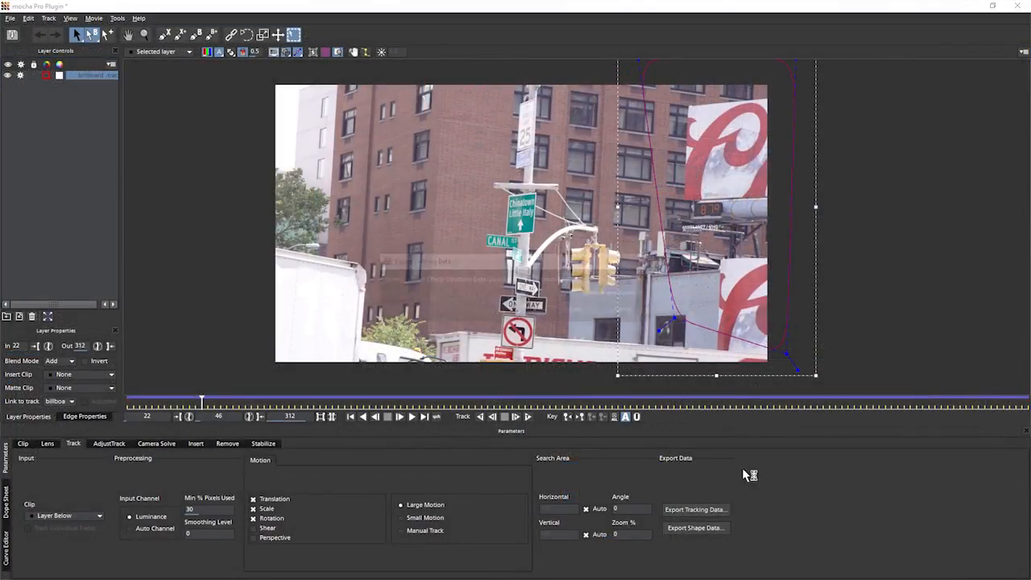
{"action": "left_click", "coordinate": [553, 293]}
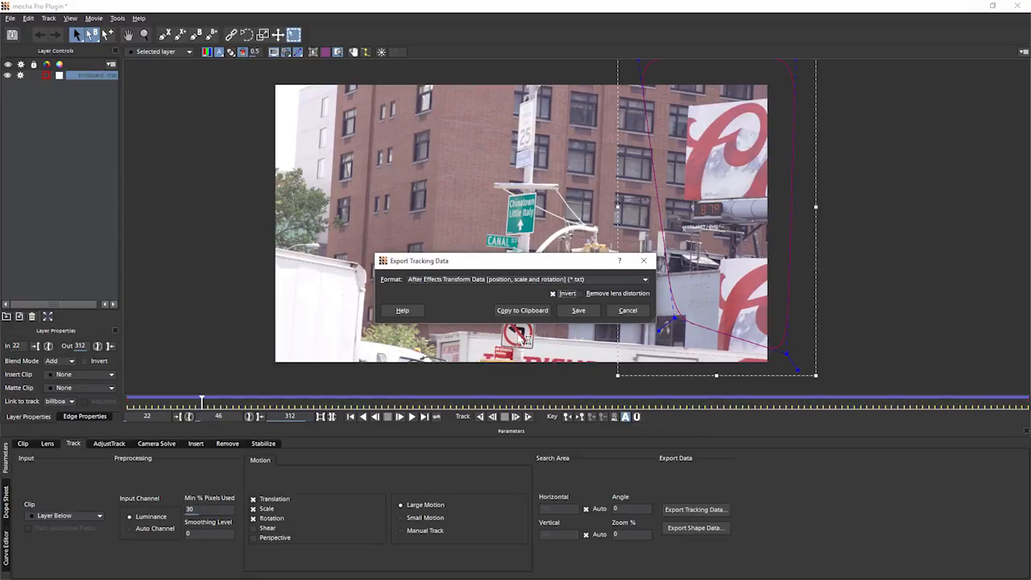
{"action": "left_click", "coordinate": [642, 260]}
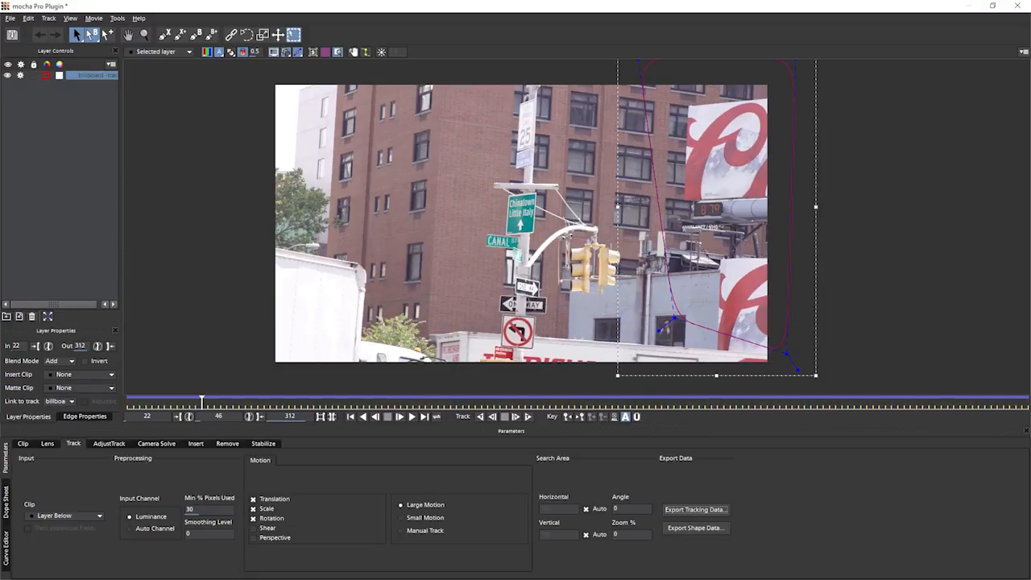
Review the Stabilize module's Borders and Auto Fill options and the available project export commands.
{"action": "left_click", "coordinate": [263, 443]}
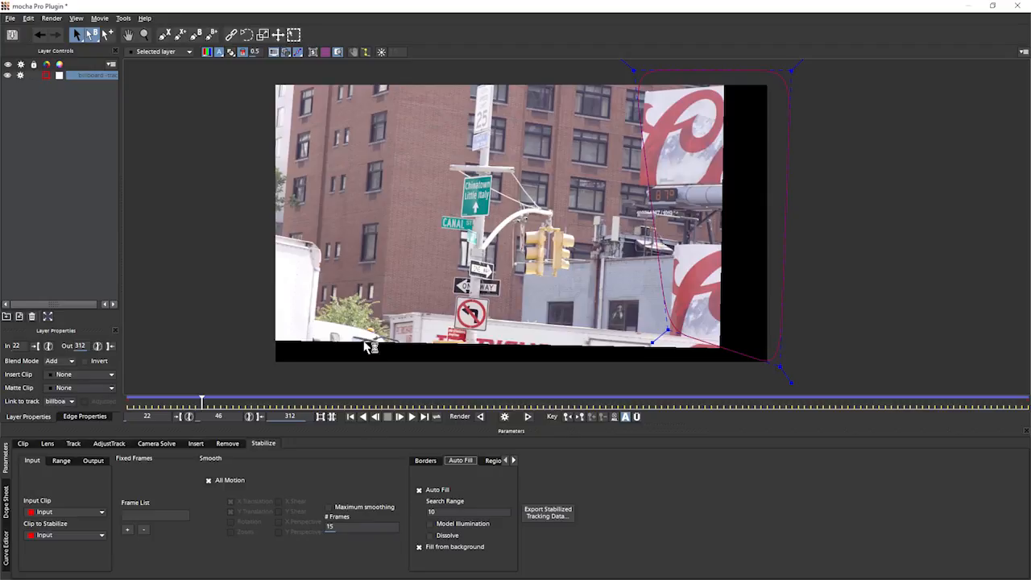
{"action": "left_click", "coordinate": [427, 462]}
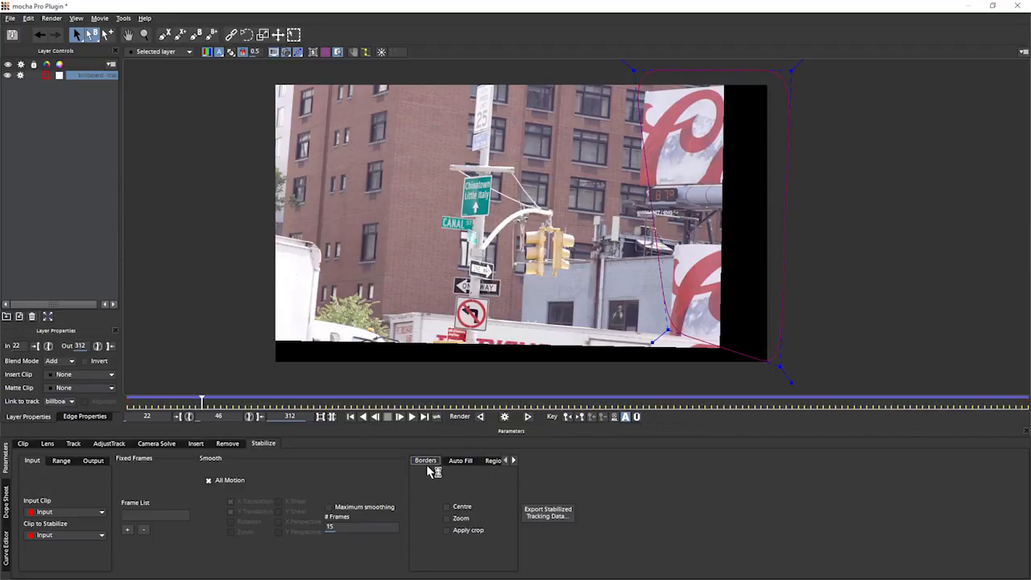
{"action": "left_click", "coordinate": [459, 464]}
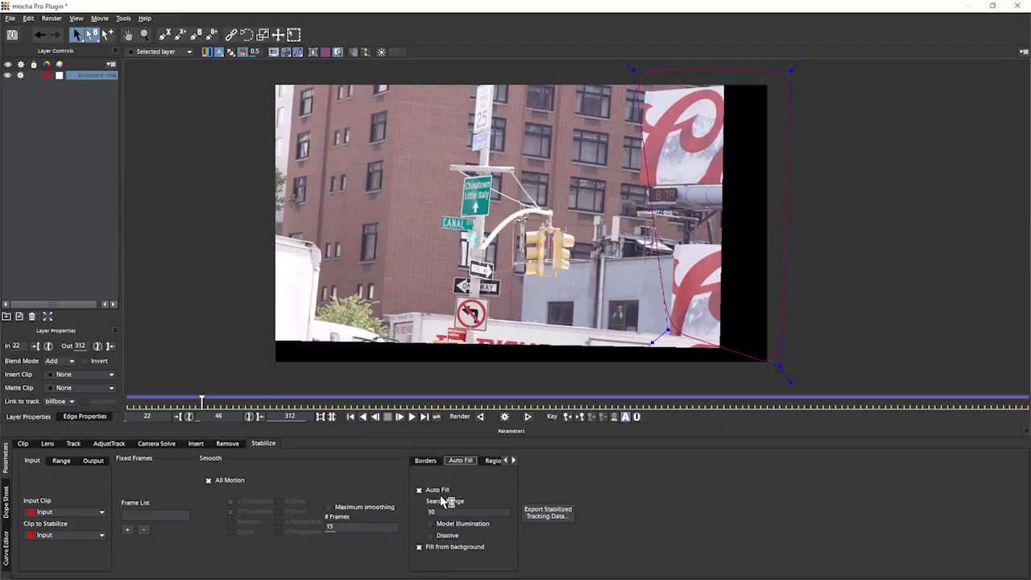
{"action": "left_click", "coordinate": [10, 18]}
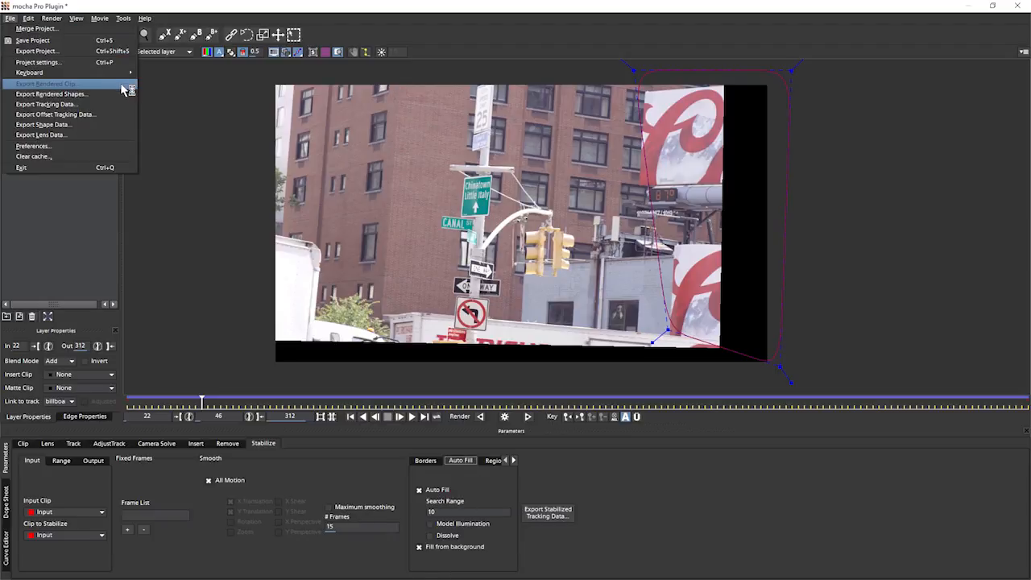
{"action": "left_click", "coordinate": [747, 501]}
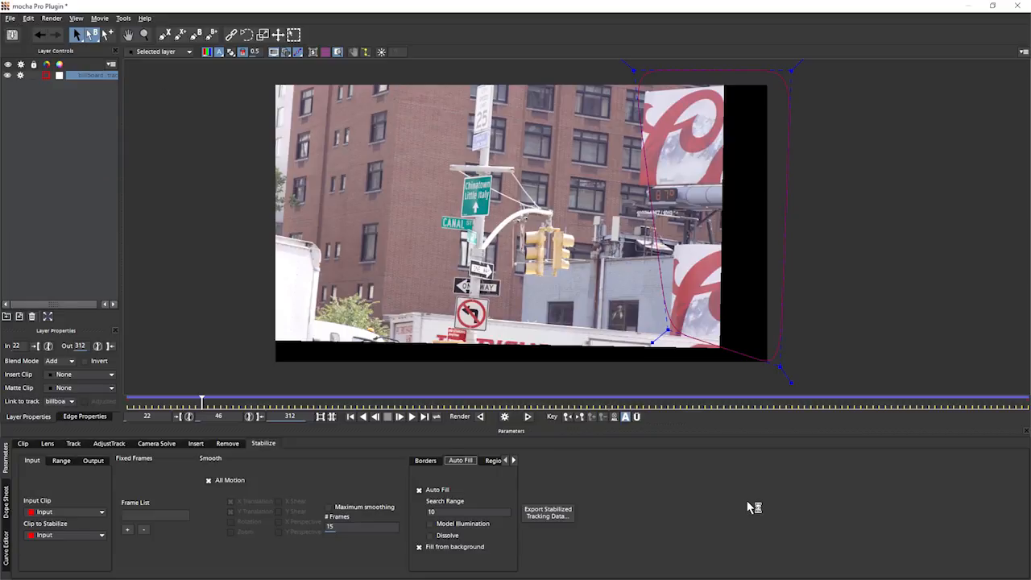